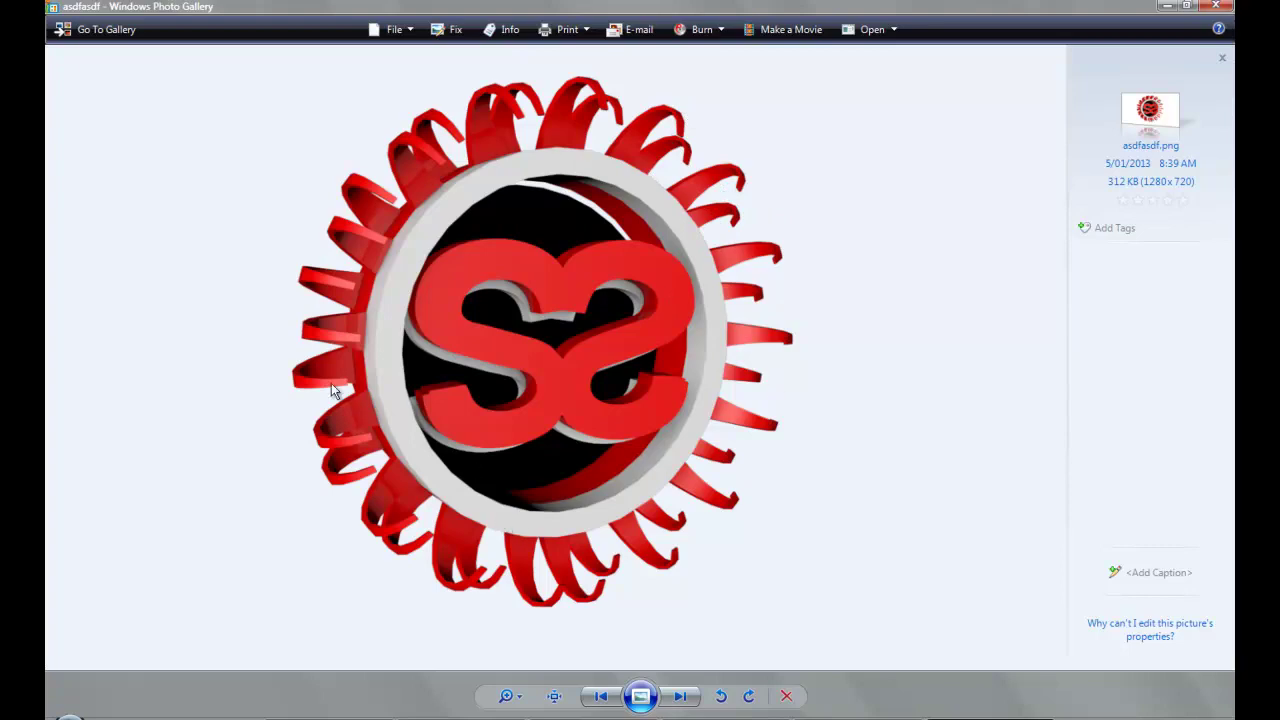
- Examine the finished ring logo render up close, especially its curled red spikes and inner ring, and close the picture
{"action": "scroll", "coordinate": [506, 374], "scroll_direction": "up", "scroll_amount": 3}
{"action": "left_click_drag", "start_coordinate": [450, 450], "coordinate": [501, 397]}
{"action": "left_click_drag", "start_coordinate": [396, 416], "coordinate": [567, 277]}
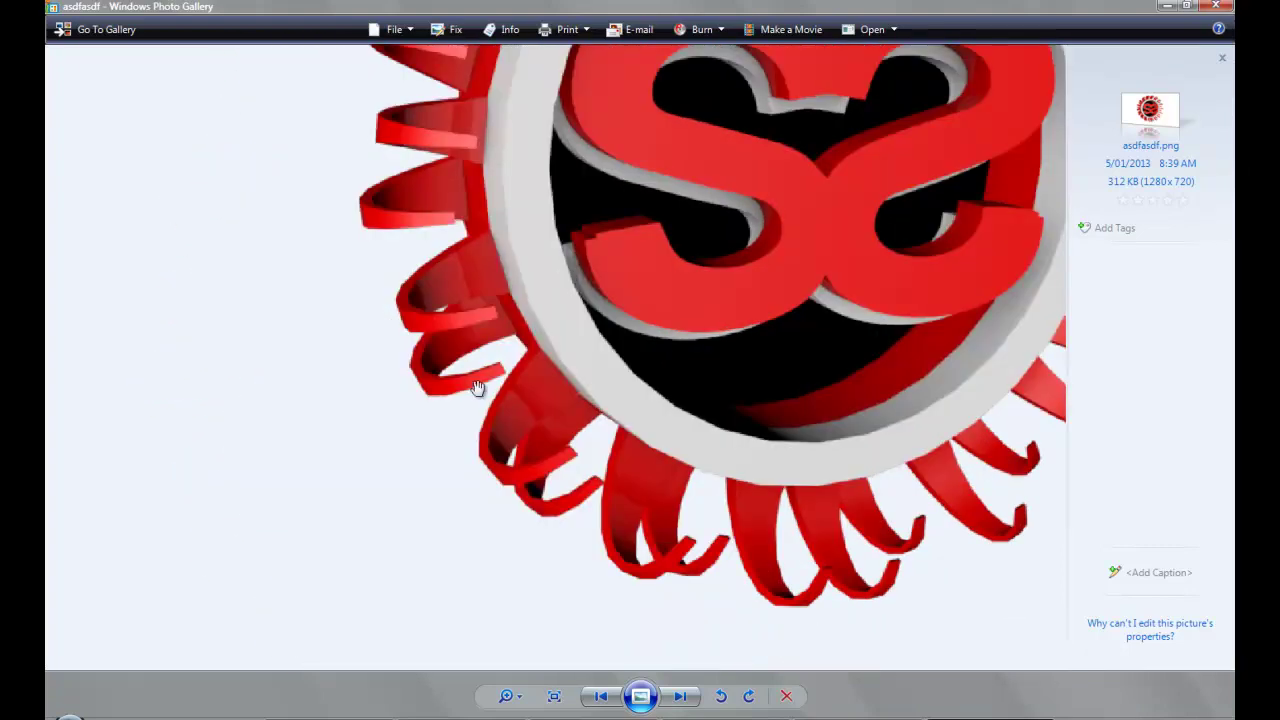
{"action": "scroll", "coordinate": [477, 388], "scroll_direction": "up", "scroll_amount": 4}
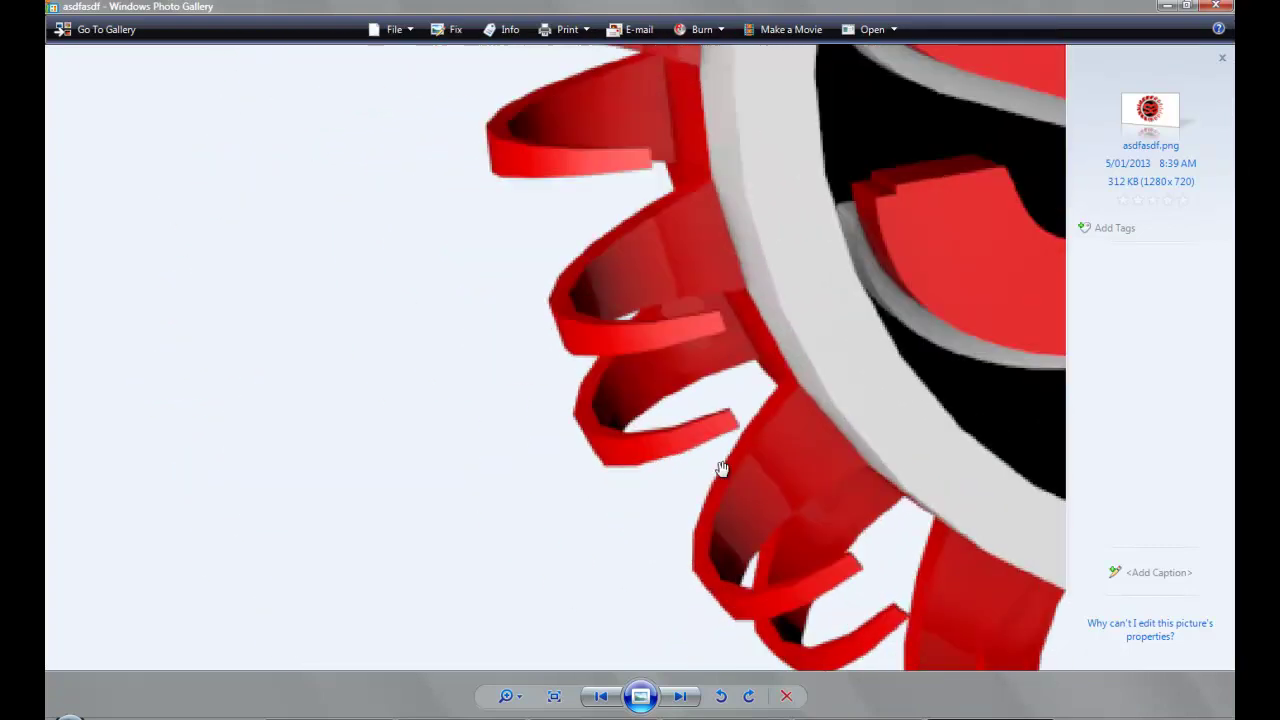
{"action": "left_click_drag", "start_coordinate": [628, 241], "coordinate": [660, 500]}
{"action": "left_click_drag", "start_coordinate": [723, 135], "coordinate": [545, 490]}
{"action": "left_click_drag", "start_coordinate": [865, 198], "coordinate": [671, 367]}
{"action": "left_click_drag", "start_coordinate": [750, 455], "coordinate": [626, 455]}
{"action": "left_click_drag", "start_coordinate": [834, 405], "coordinate": [520, 271]}
{"action": "left_click_drag", "start_coordinate": [717, 377], "coordinate": [554, 274]}
{"action": "left_click_drag", "start_coordinate": [795, 597], "coordinate": [686, 411]}
{"action": "left_click_drag", "start_coordinate": [673, 621], "coordinate": [608, 410]}
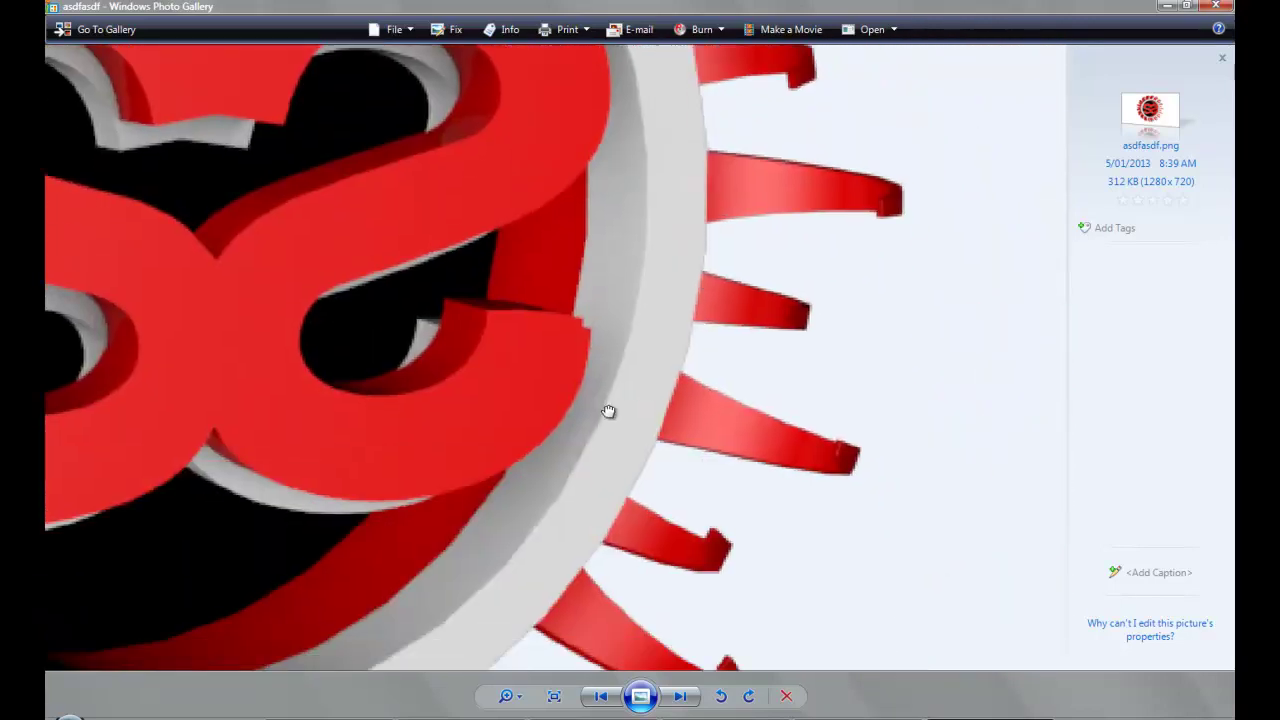
{"action": "scroll", "coordinate": [607, 410], "scroll_direction": "down", "scroll_amount": 5}
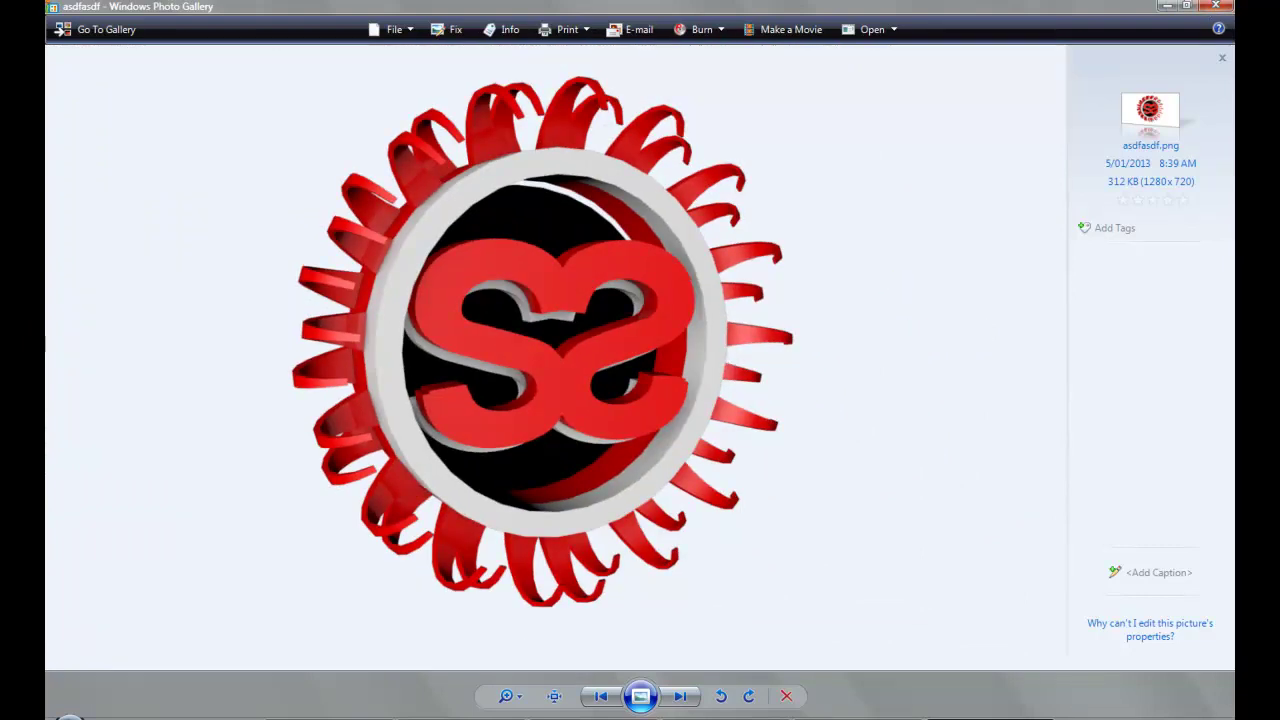
{"action": "left_click", "coordinate": [1214, 6]}
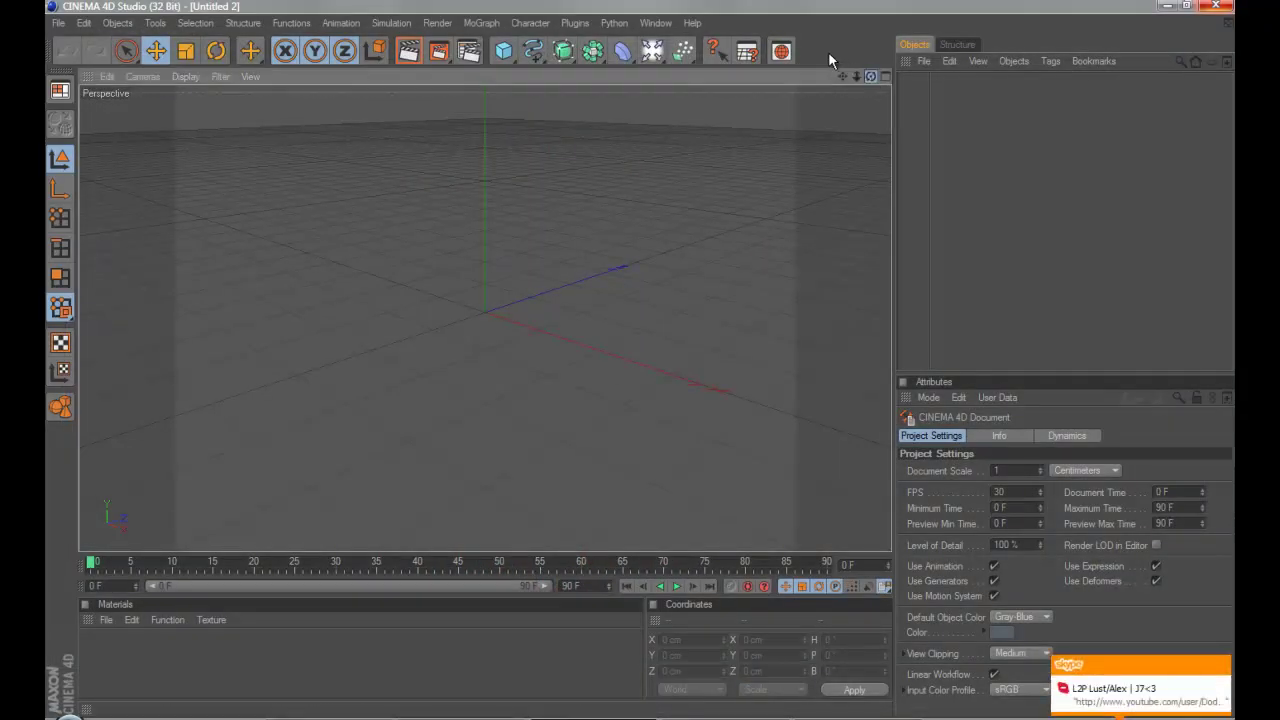
- Set the render output to save on the Desktop under the file name "Tutoraial Matrix Extrude"
{"action": "left_click_drag", "start_coordinate": [720, 330], "coordinate": [640, 358], "text": "alt"}
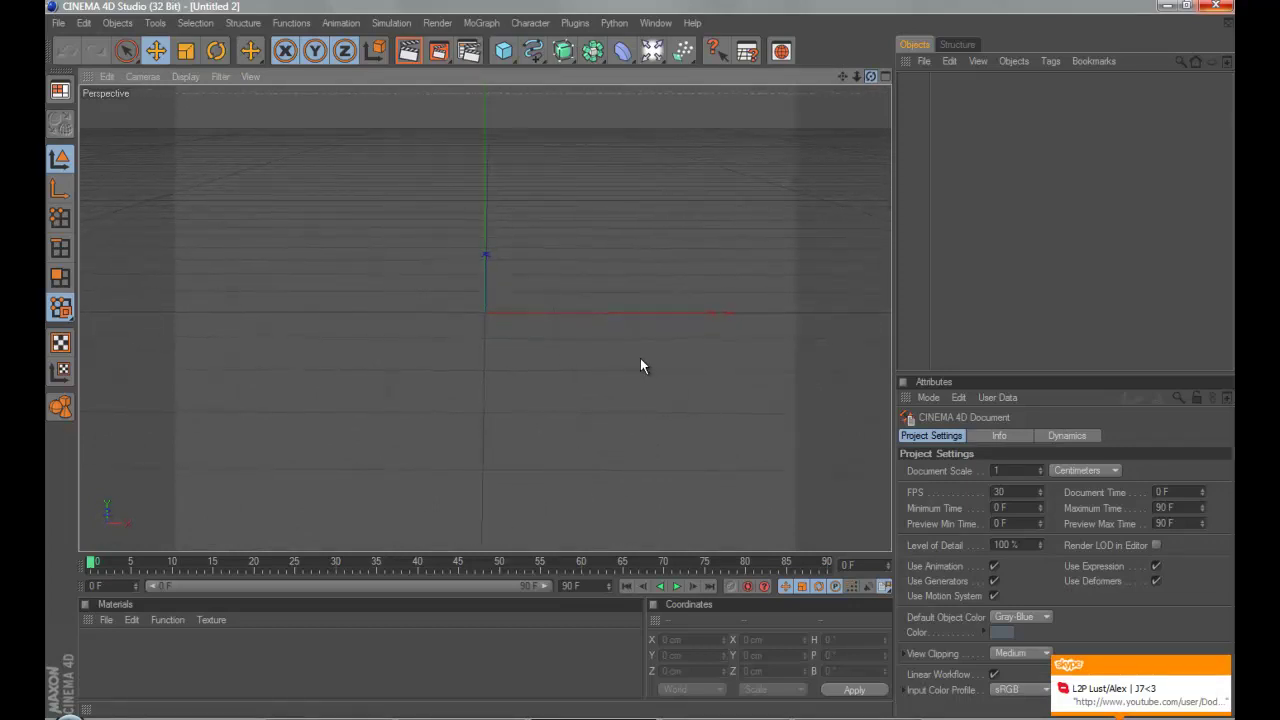
{"action": "left_click", "coordinate": [469, 51]}
{"action": "left_click", "coordinate": [216, 74]}
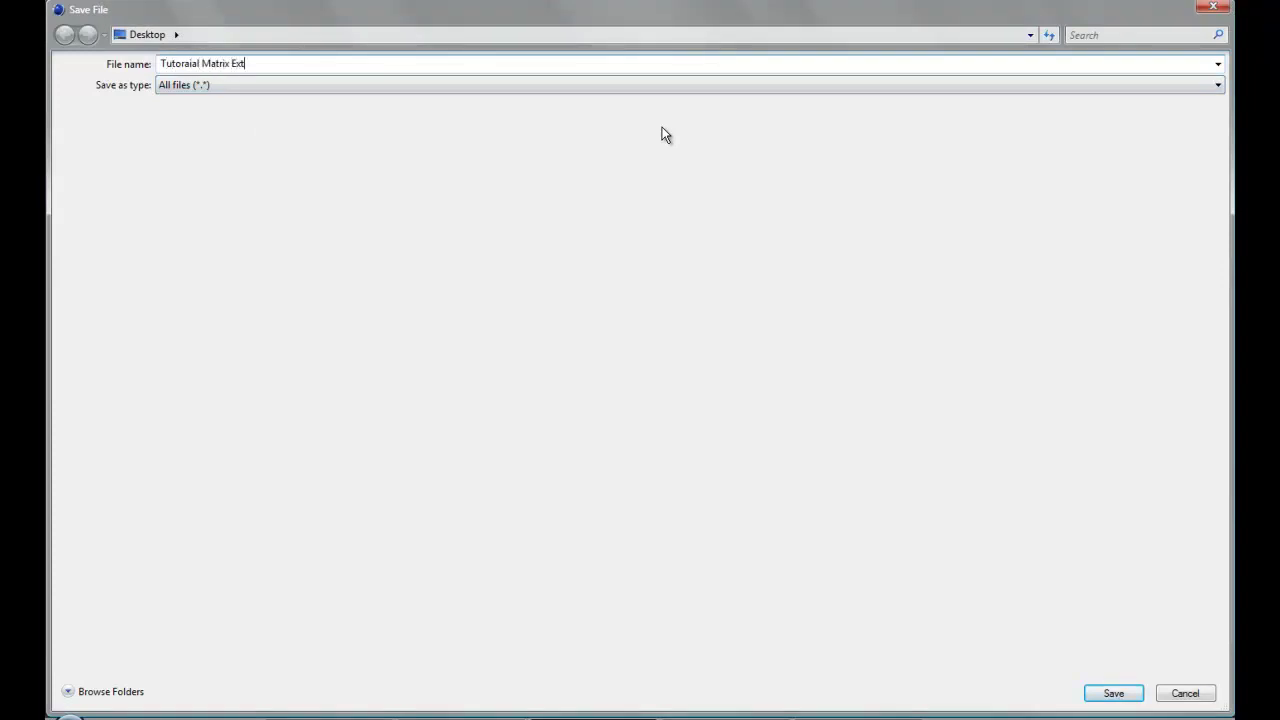
{"action": "left_click", "coordinate": [1091, 694]}
- Set the render's save format to PNG with the alpha channel enabled
{"action": "left_click", "coordinate": [480, 116]}
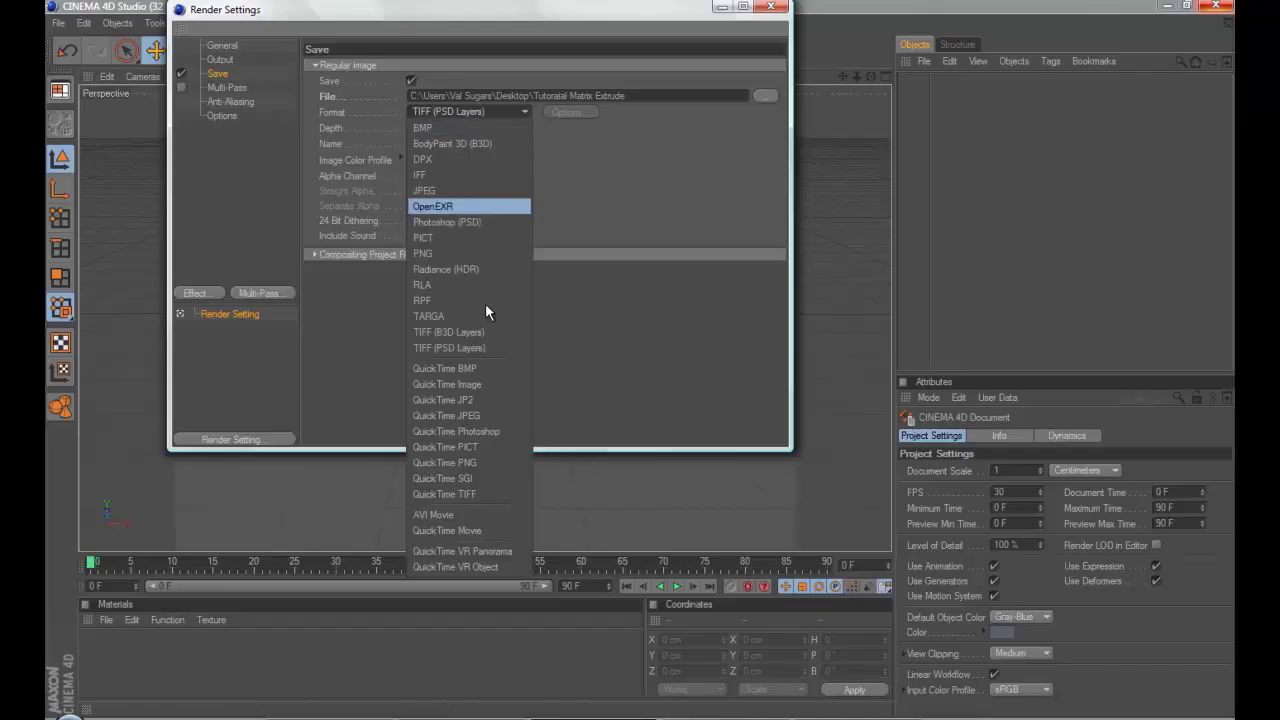
{"action": "left_click", "coordinate": [454, 256]}
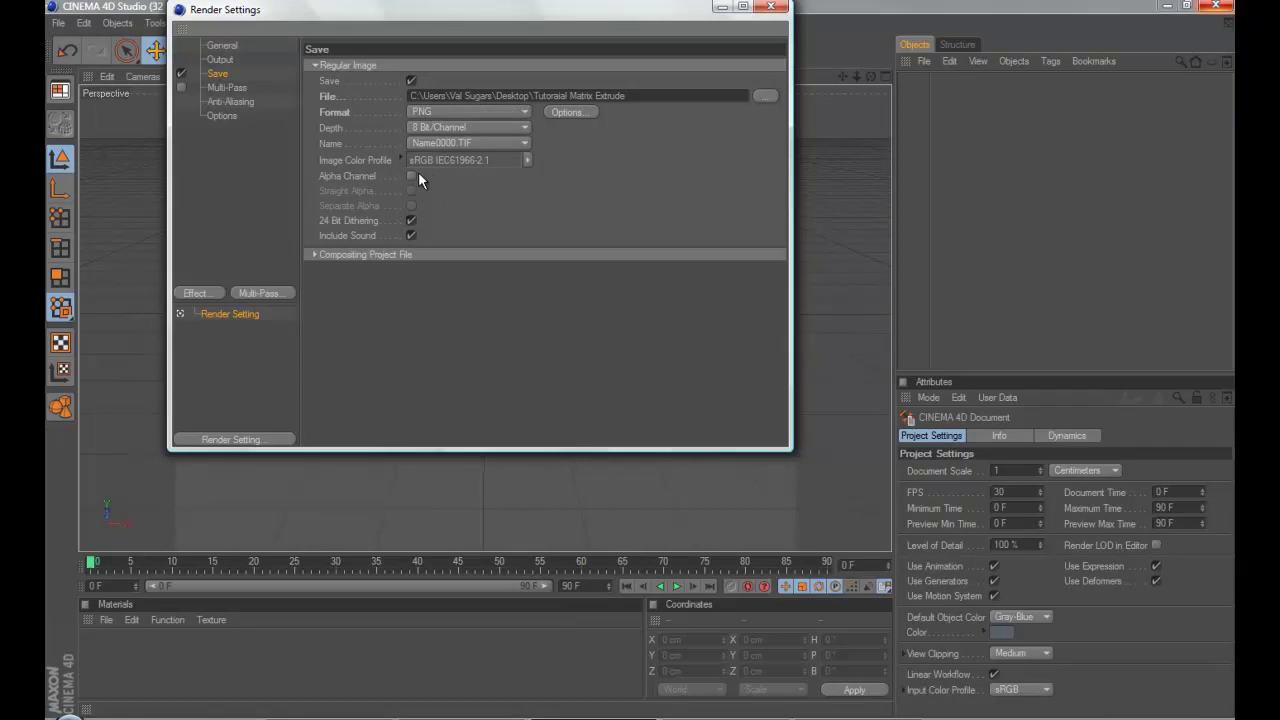
{"action": "left_click", "coordinate": [411, 175]}
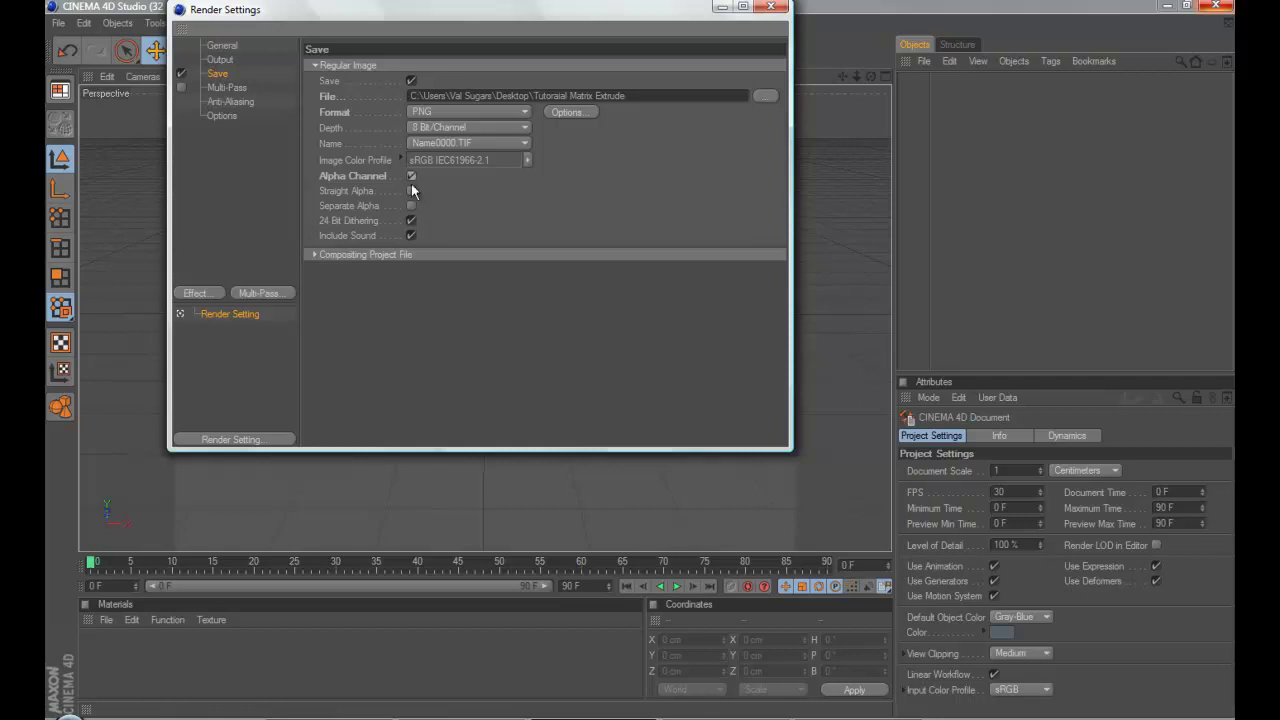
- Set the render output width to 1280 pixels, enter a new output height, and close the render settings
{"action": "left_click", "coordinate": [215, 46]}
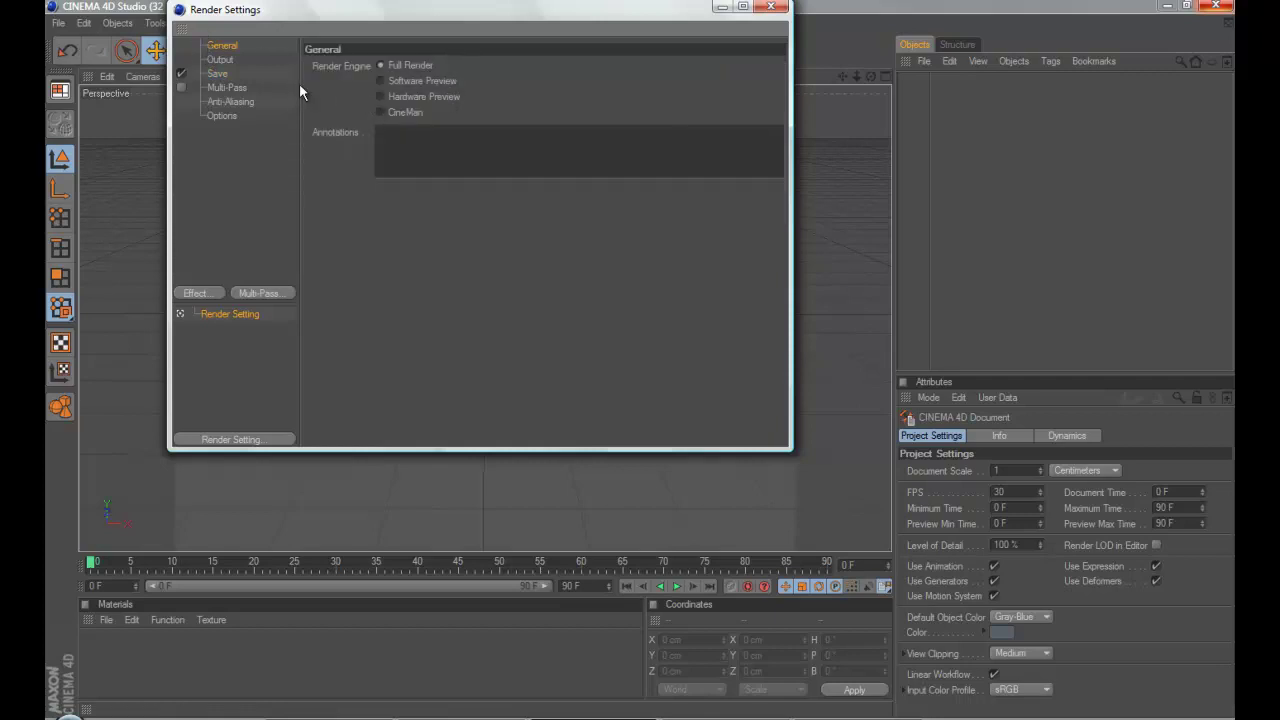
{"action": "left_click", "coordinate": [254, 62]}
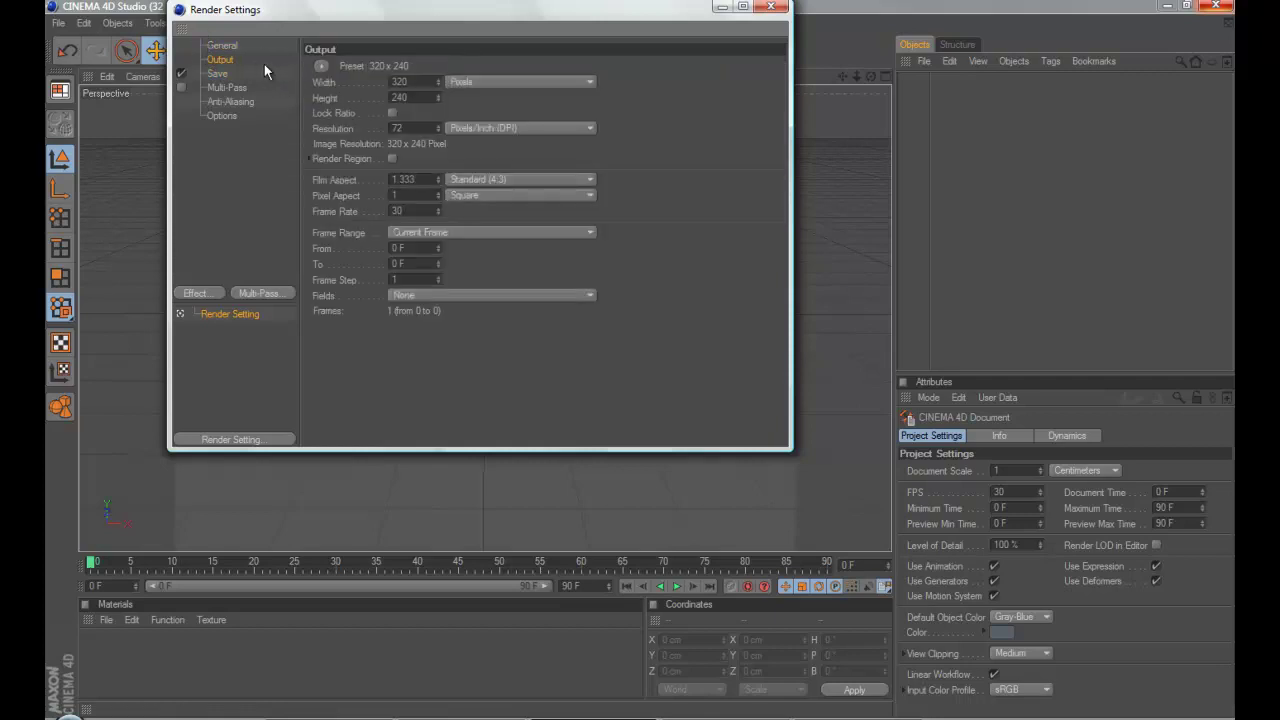
{"action": "left_click", "coordinate": [419, 81]}
{"action": "type", "text": "1280"}
{"action": "left_click", "coordinate": [419, 97]}
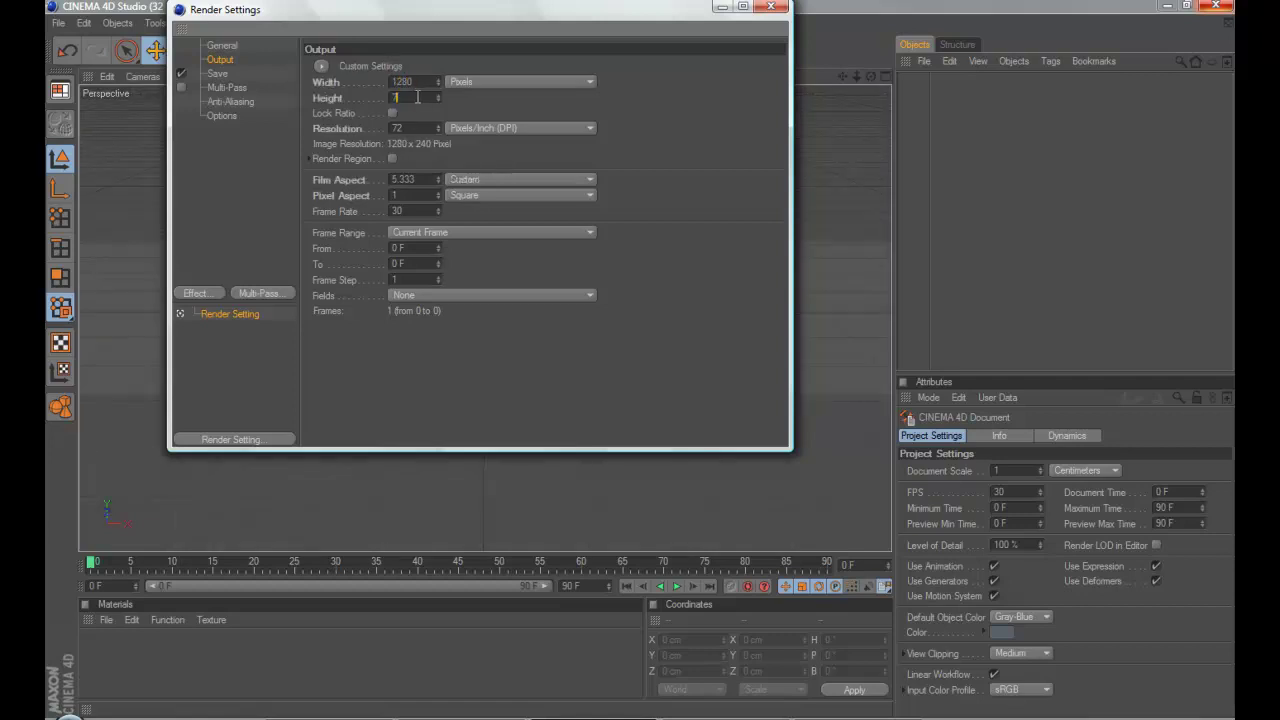
{"action": "key", "text": "Return"}
{"action": "left_click", "coordinate": [217, 75]}
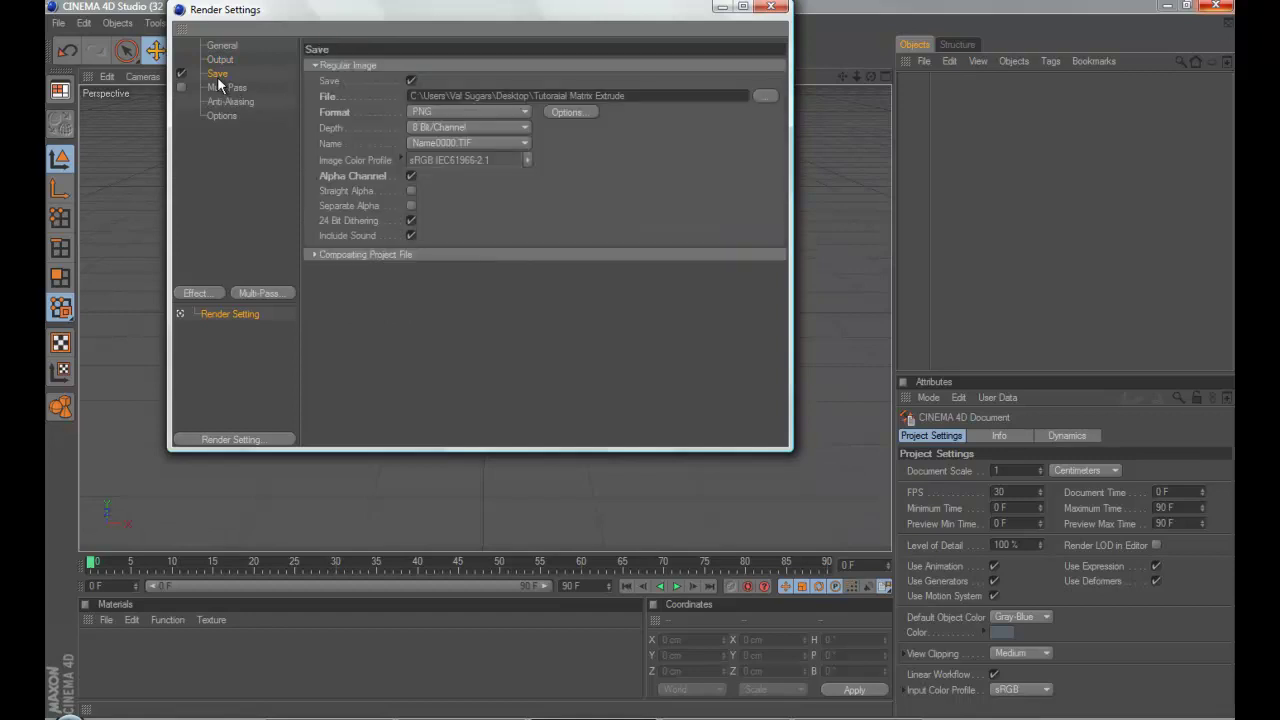
{"action": "left_click", "coordinate": [230, 87]}
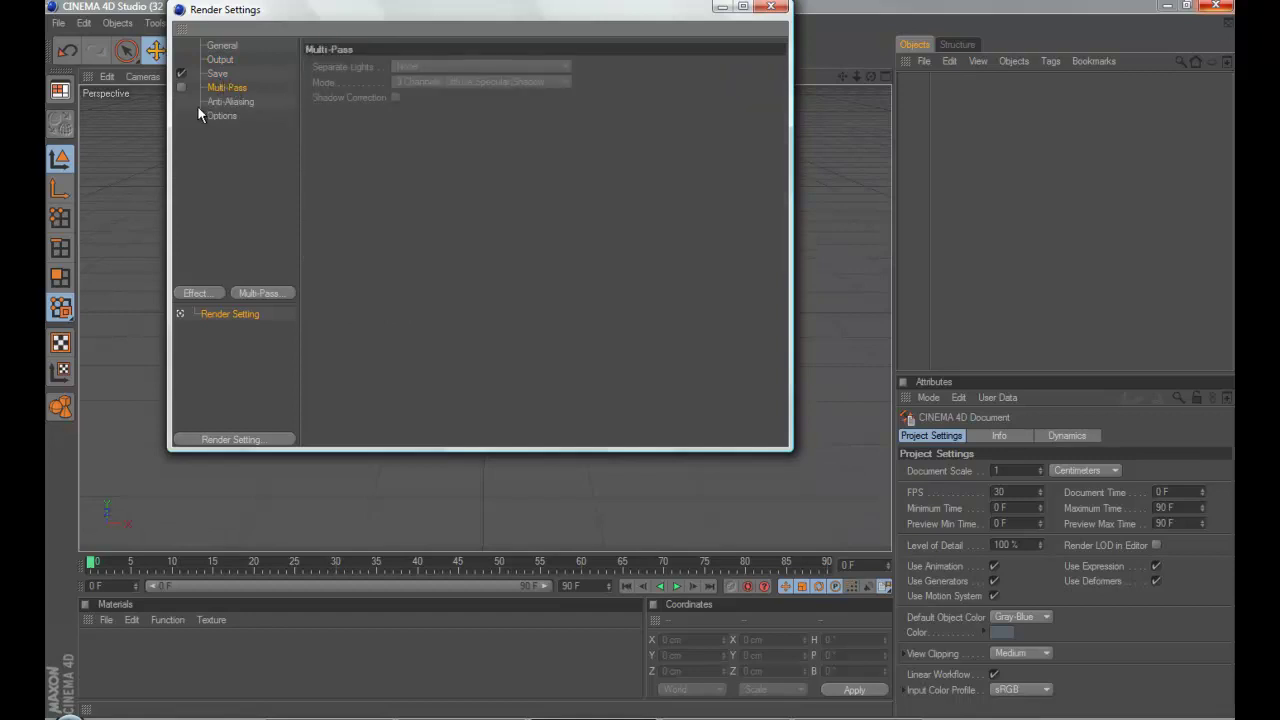
{"action": "left_click", "coordinate": [215, 102]}
{"action": "left_click", "coordinate": [215, 76]}
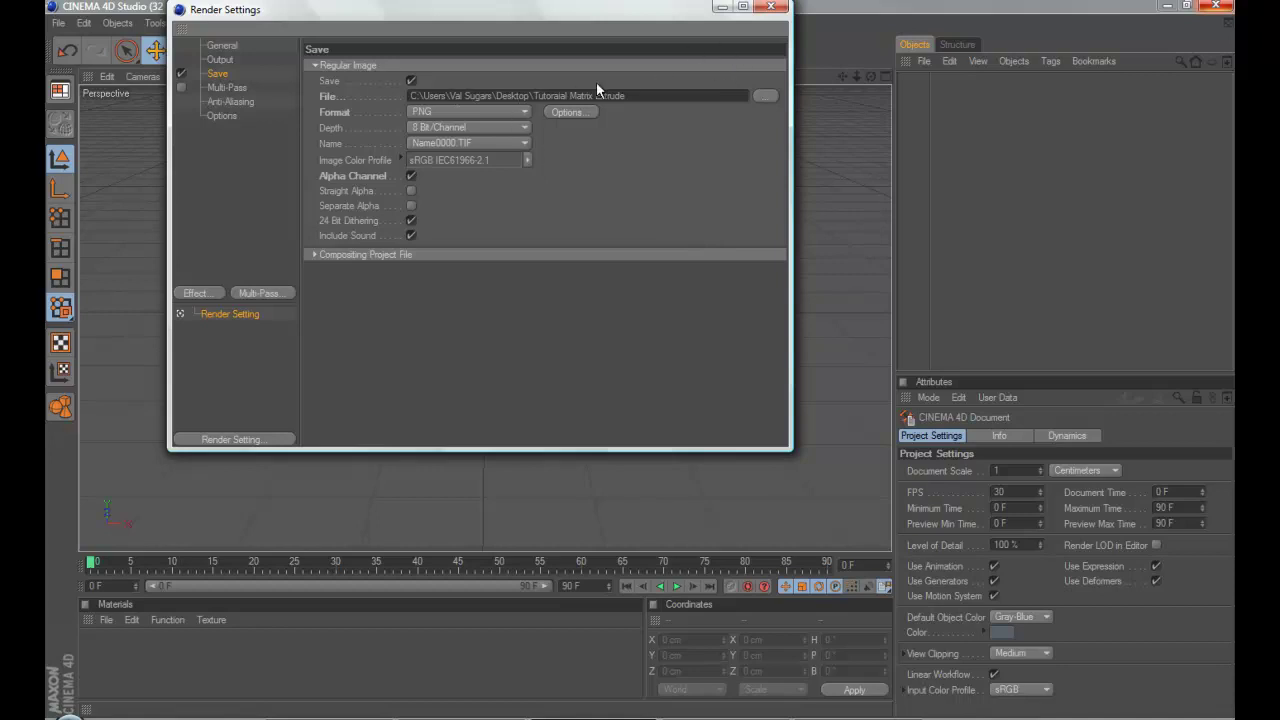
{"action": "left_click", "coordinate": [771, 7]}
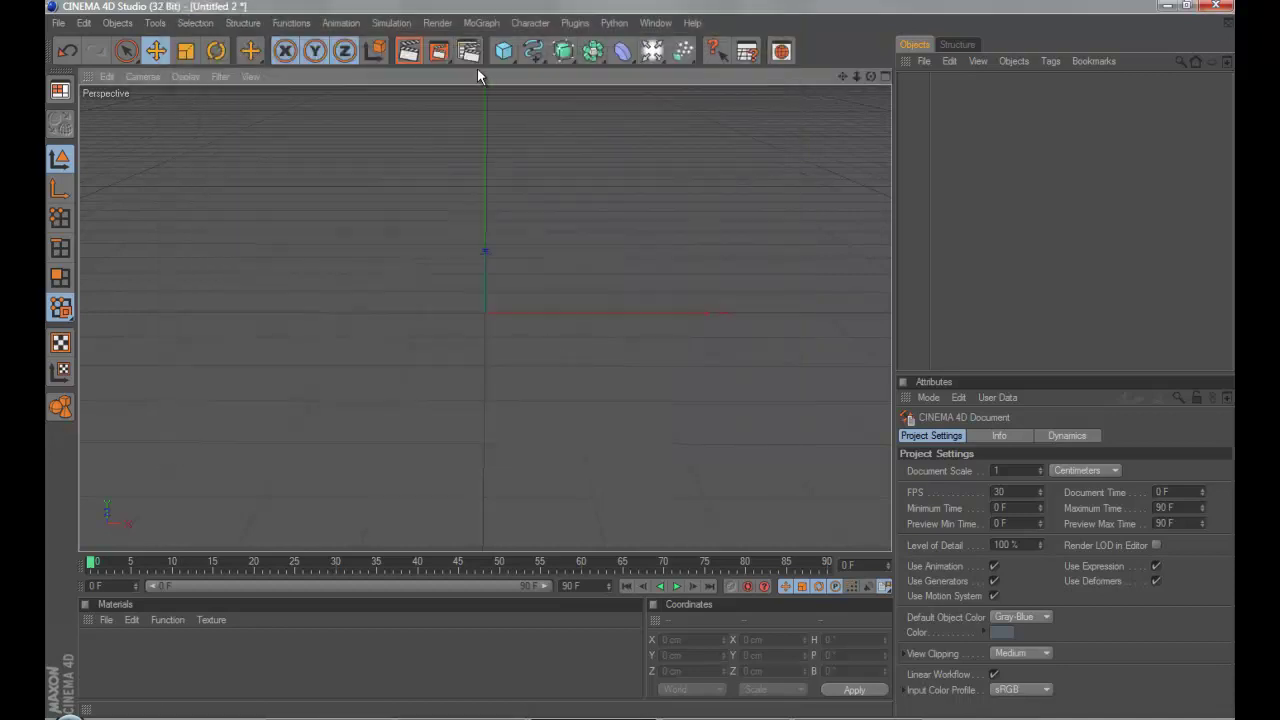
- Add a Tube primitive and rotate it to a 90° pitch so that it stands upright
{"action": "left_click", "coordinate": [505, 51]}
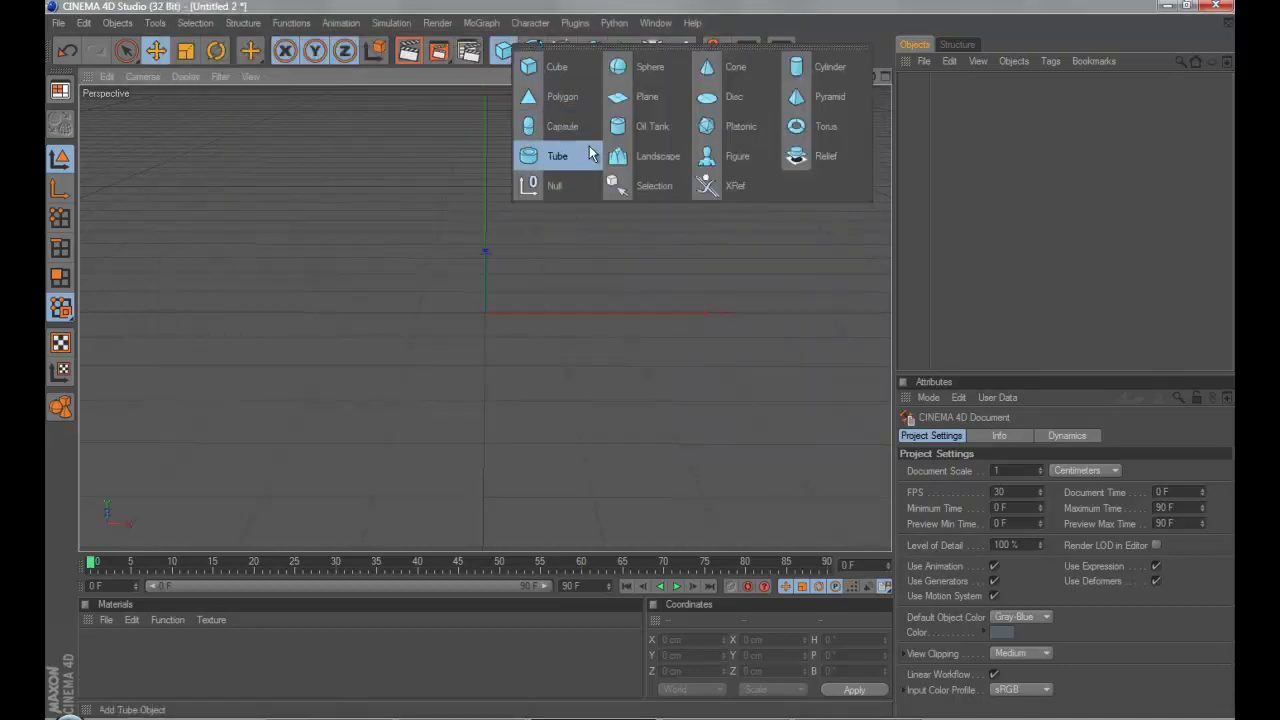
{"action": "left_click", "coordinate": [591, 152]}
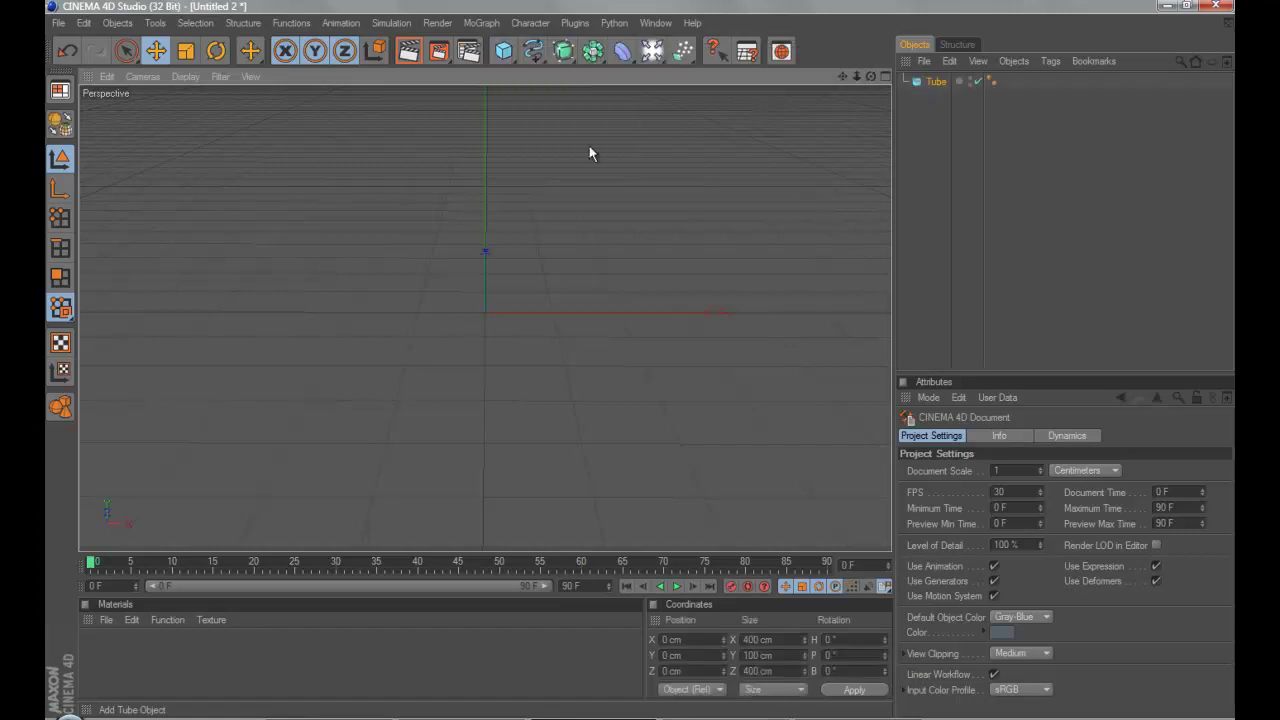
{"action": "left_click", "coordinate": [216, 51]}
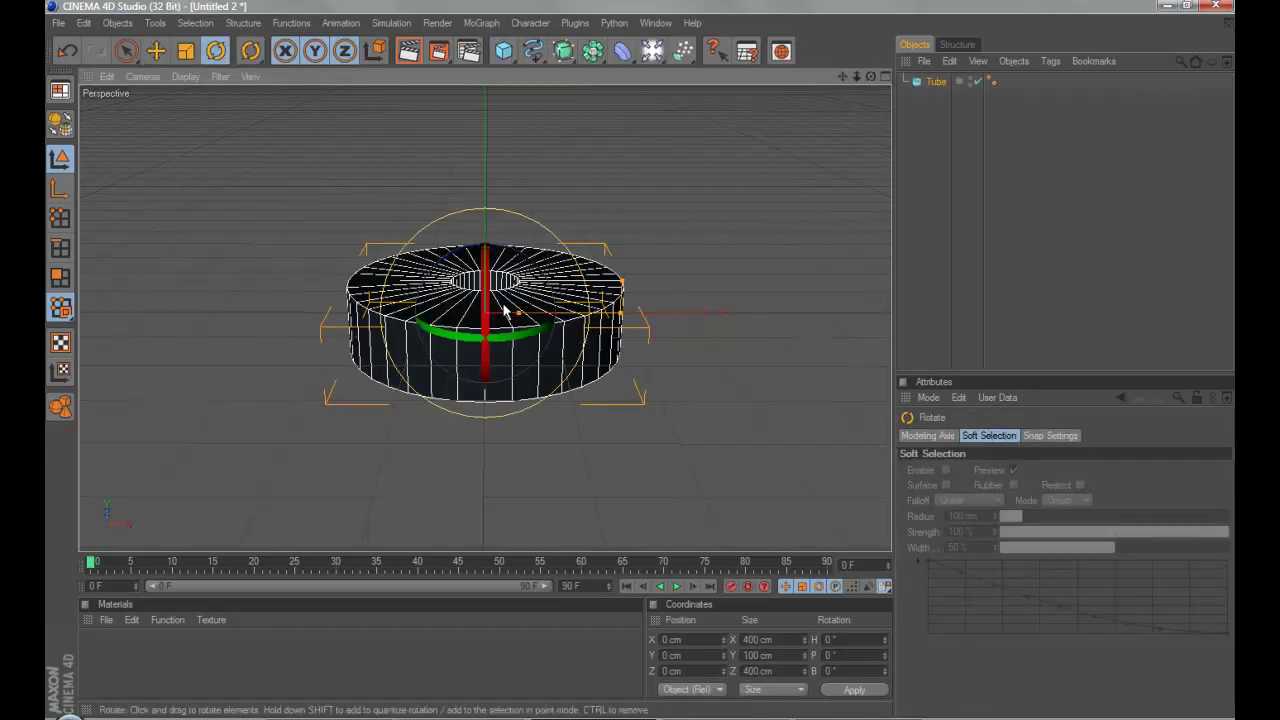
{"action": "left_click_drag", "start_coordinate": [497, 303], "coordinate": [477, 339]}
- Move the upright tube above the floor grid to about Y 223 cm and Z 30 cm
{"action": "left_click", "coordinate": [155, 50]}
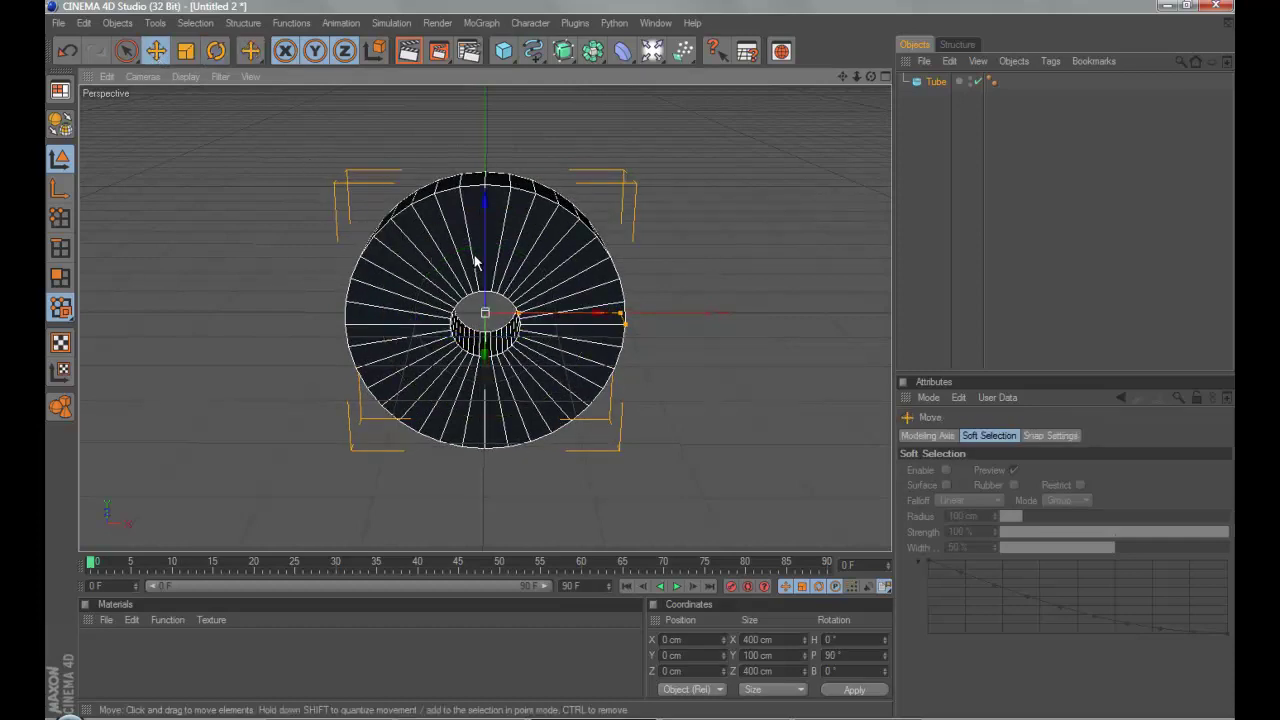
{"action": "left_click_drag", "start_coordinate": [641, 357], "coordinate": [641, 355]}
{"action": "left_click_drag", "start_coordinate": [486, 246], "coordinate": [486, 156]}
{"action": "scroll", "coordinate": [641, 361], "scroll_direction": "down", "scroll_amount": 3}
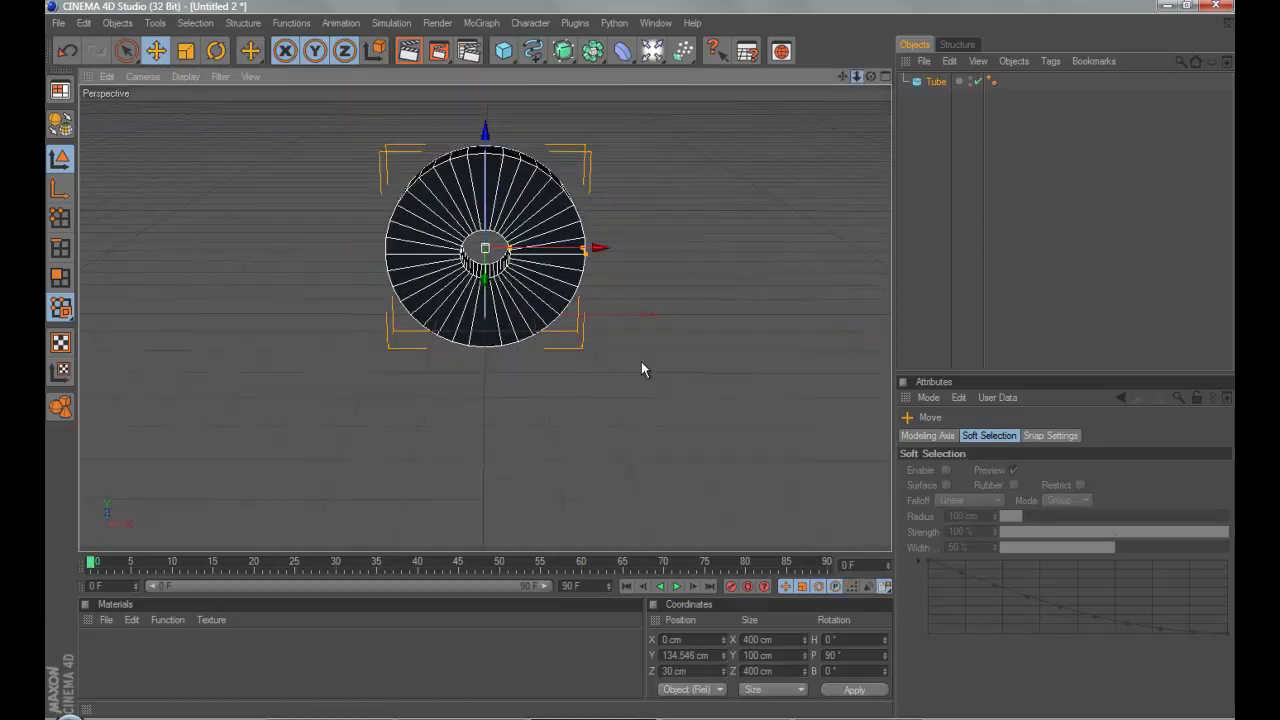
{"action": "left_click_drag", "start_coordinate": [484, 230], "coordinate": [484, 188]}
{"action": "left_click", "coordinate": [910, 135]}
- Set the tube's inner radius to 180 cm to thin its wall
{"action": "left_click", "coordinate": [935, 82]}
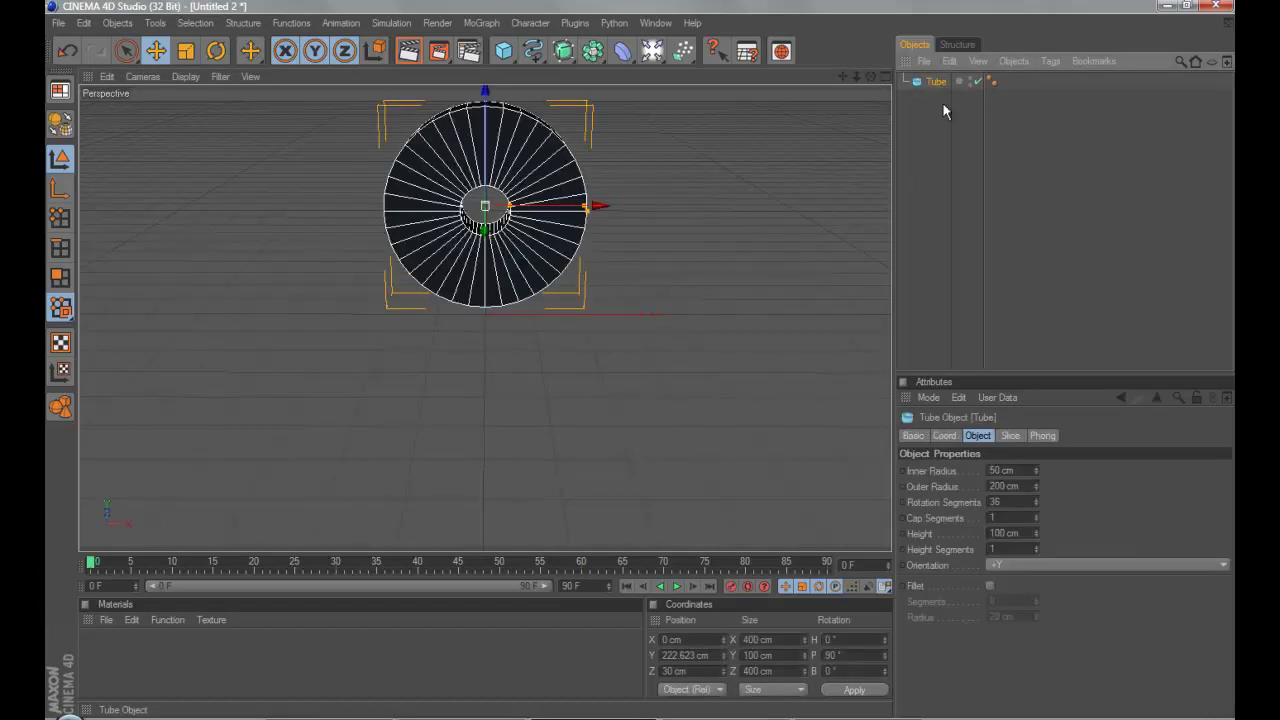
{"action": "double_click", "coordinate": [1023, 469]}
{"action": "scroll", "coordinate": [1023, 469], "scroll_direction": "up", "scroll_amount": 1}
{"action": "type", "text": "180"}
{"action": "key", "text": "Return"}
{"action": "left_click", "coordinate": [1028, 224]}
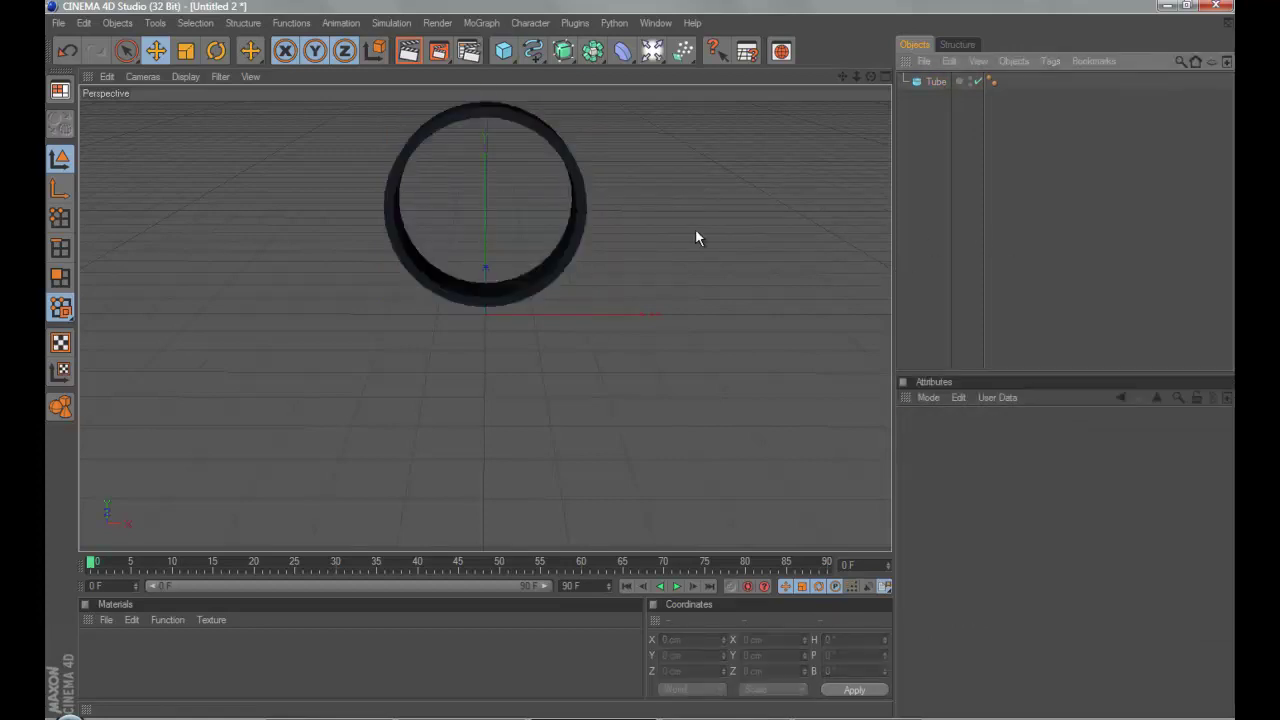
- Examine the tube ring's wall thickness close up and from different angles
{"action": "scroll", "coordinate": [590, 214], "scroll_direction": "up", "scroll_amount": 3}
{"action": "scroll", "coordinate": [580, 190], "scroll_direction": "down", "scroll_amount": 3}
{"action": "left_click_drag", "start_coordinate": [871, 76], "coordinate": [641, 360]}
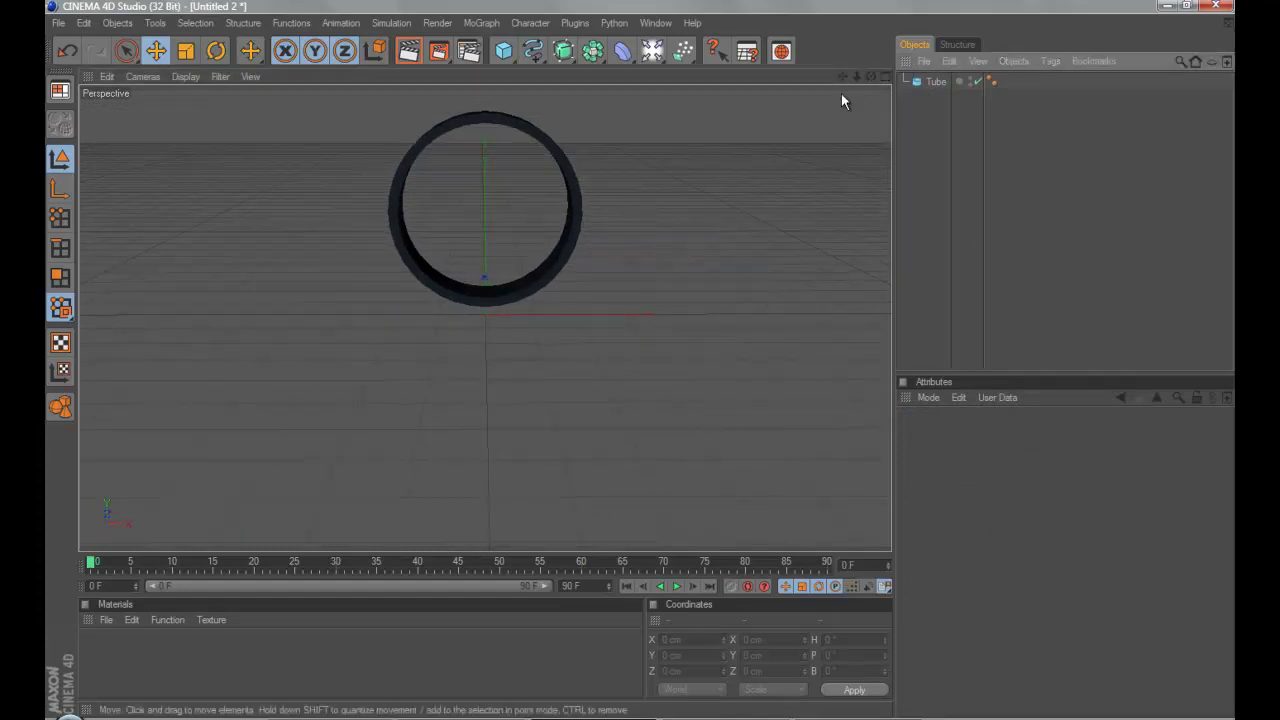
{"action": "scroll", "coordinate": [842, 94], "scroll_direction": "up", "scroll_amount": 3}
{"action": "left_click_drag", "start_coordinate": [841, 76], "coordinate": [631, 363]}
{"action": "scroll", "coordinate": [816, 100], "scroll_direction": "up", "scroll_amount": 2}
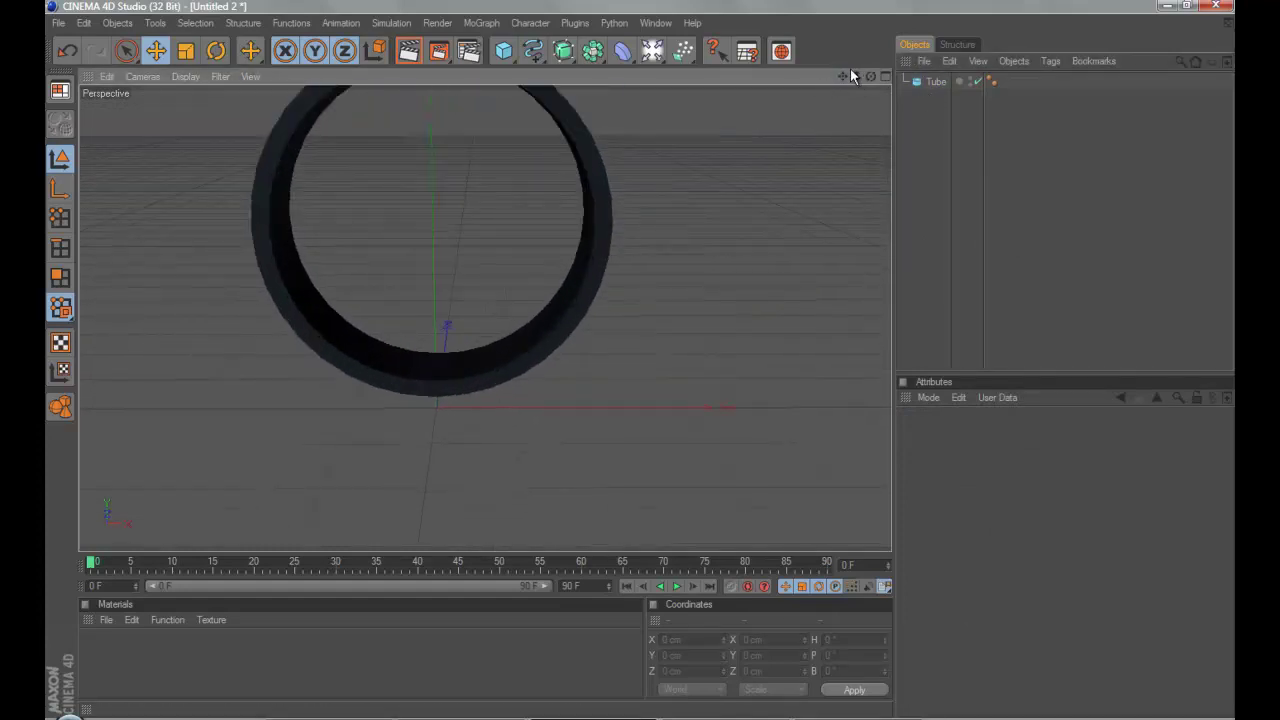
{"action": "scroll", "coordinate": [784, 159], "scroll_direction": "up", "scroll_amount": 3}
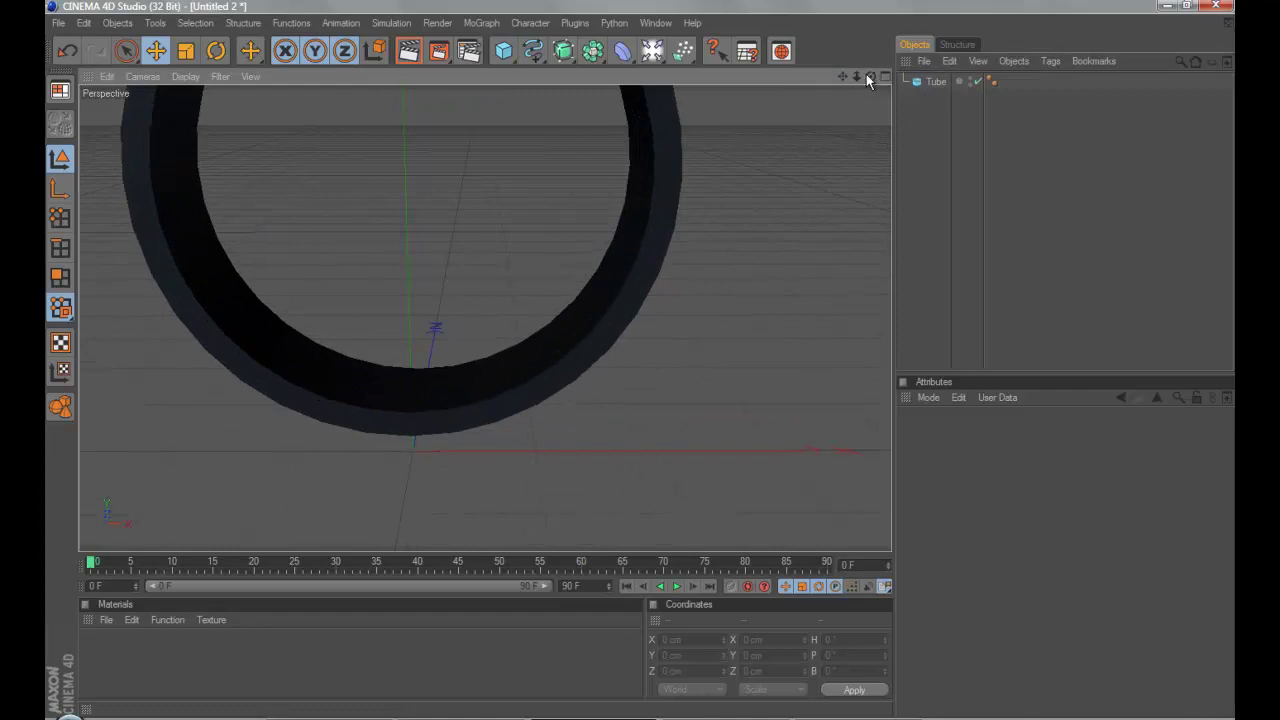
{"action": "left_click_drag", "start_coordinate": [869, 77], "coordinate": [540, 350]}
- Adjust the tube's inner radius to 185 cm
{"action": "left_click", "coordinate": [591, 332]}
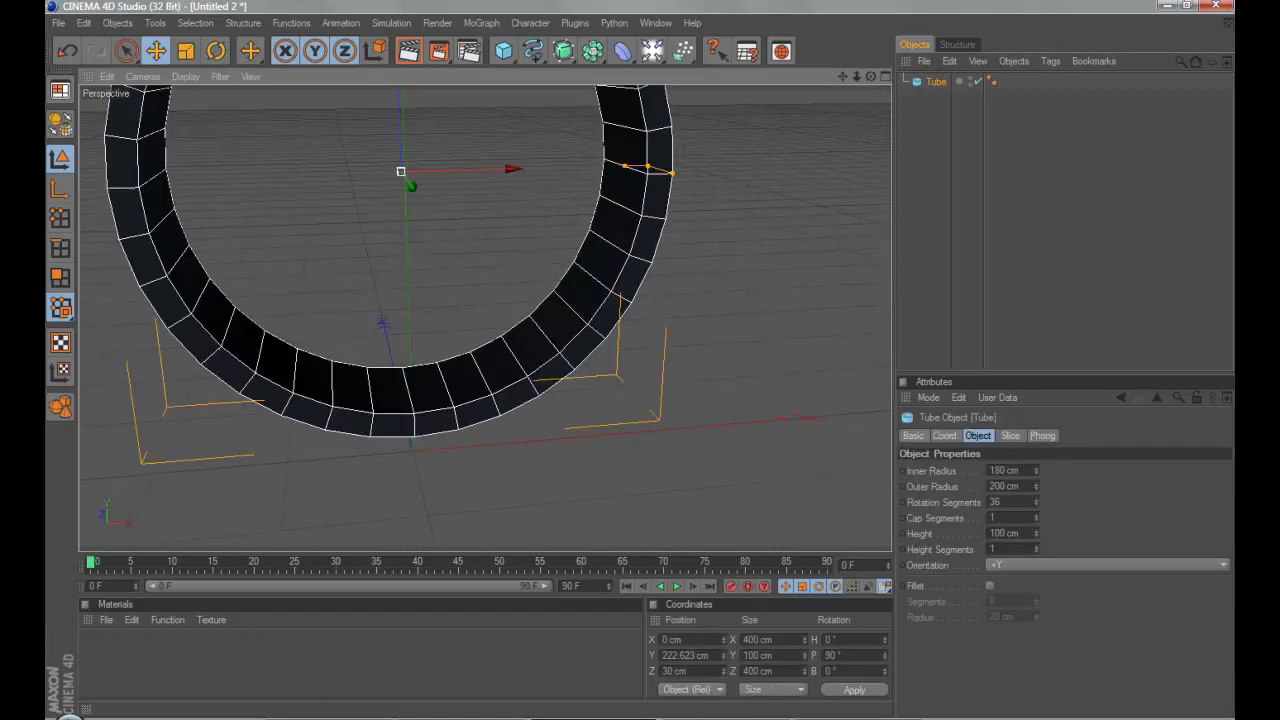
{"action": "left_click", "coordinate": [1003, 470]}
{"action": "type", "text": "190"}
{"action": "key", "text": "Return"}
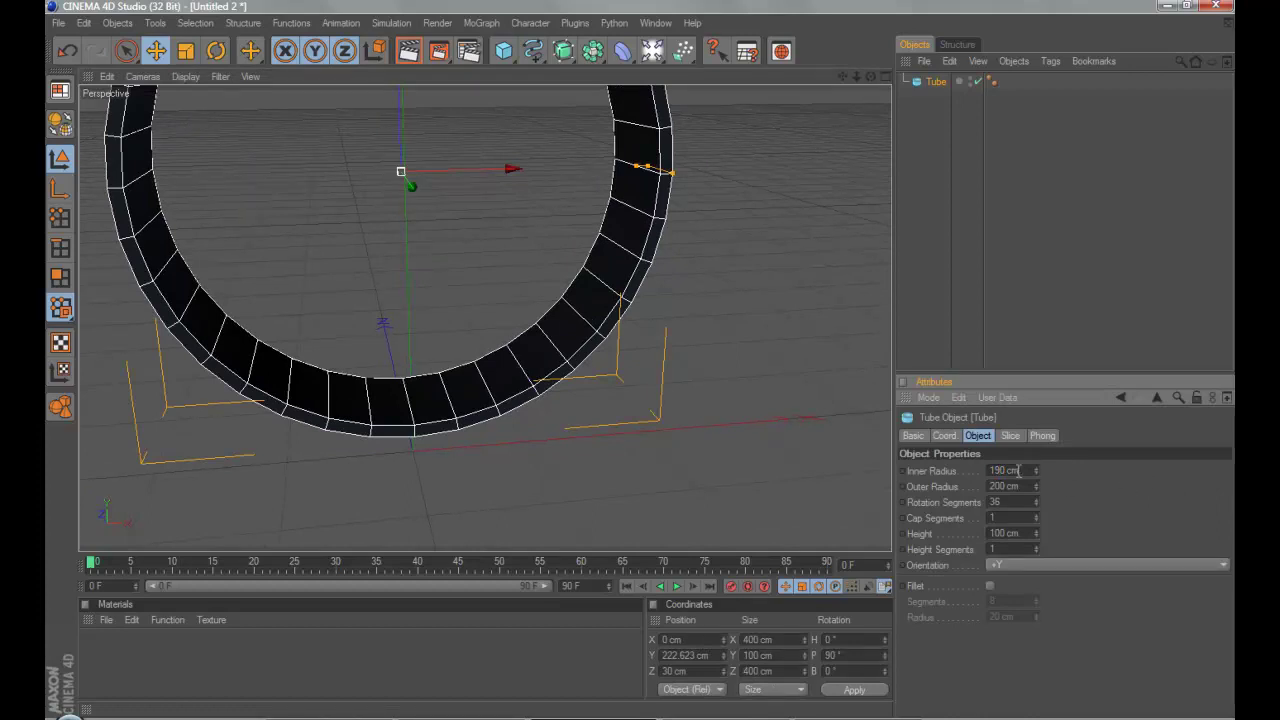
{"action": "scroll", "coordinate": [1018, 471], "scroll_direction": "down", "scroll_amount": 8}
{"action": "scroll", "coordinate": [1018, 471], "scroll_direction": "up", "scroll_amount": 2}
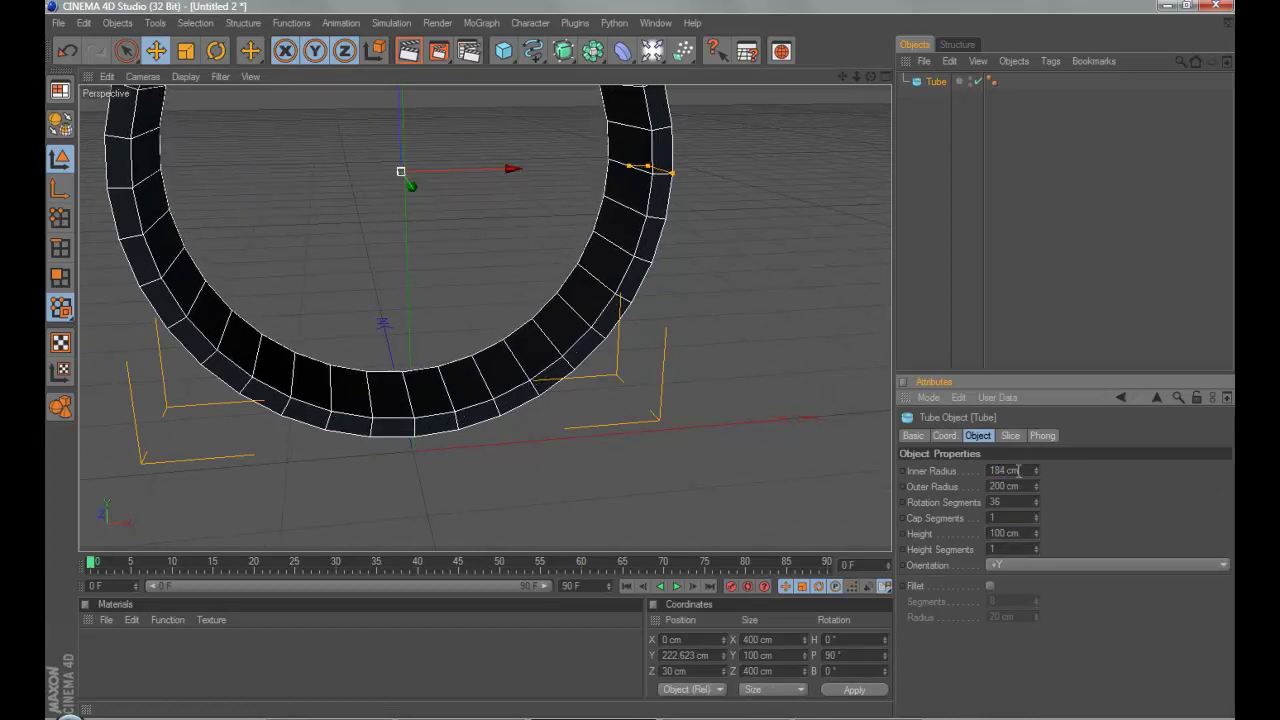
{"action": "scroll", "coordinate": [1018, 470], "scroll_direction": "up", "scroll_amount": 1}
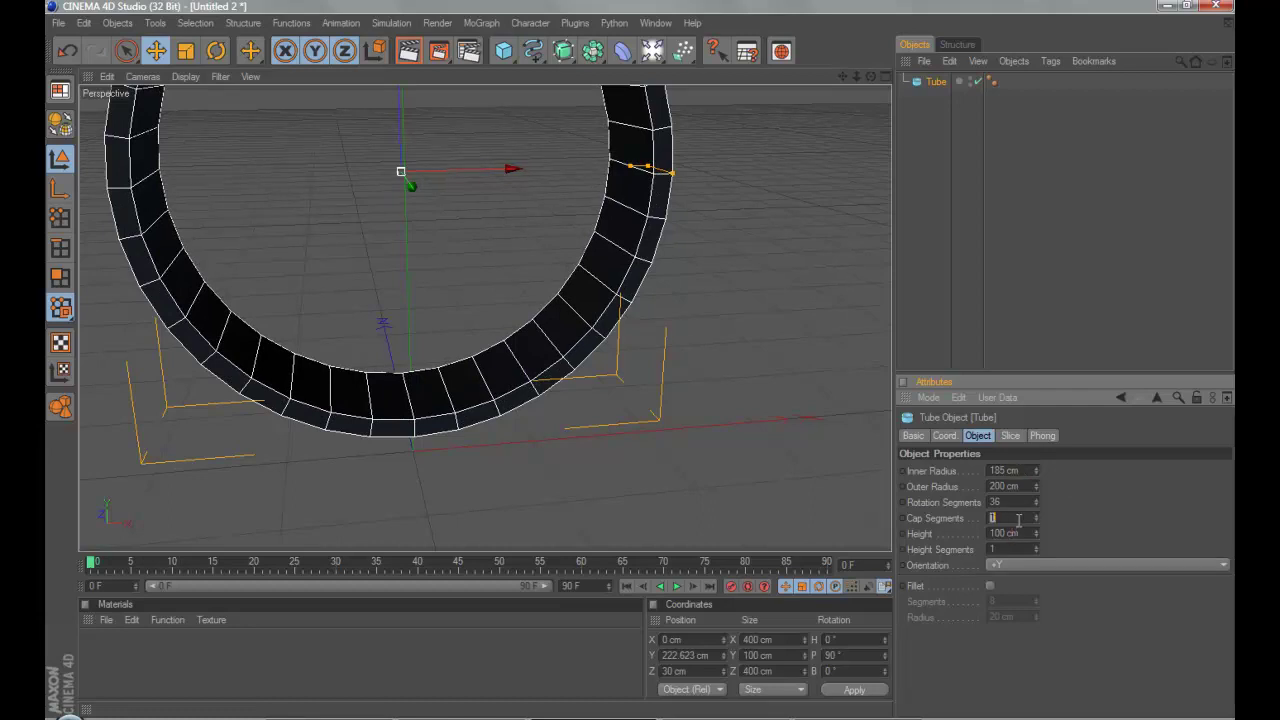
- Set the tube's cap segments to 2 and its height to 50 cm
{"action": "left_click", "coordinate": [1018, 533]}
{"action": "left_click", "coordinate": [1013, 517]}
{"action": "type", "text": "2"}
{"action": "key", "text": "Tab"}
{"action": "type", "text": "50"}
{"action": "key", "text": "Return"}
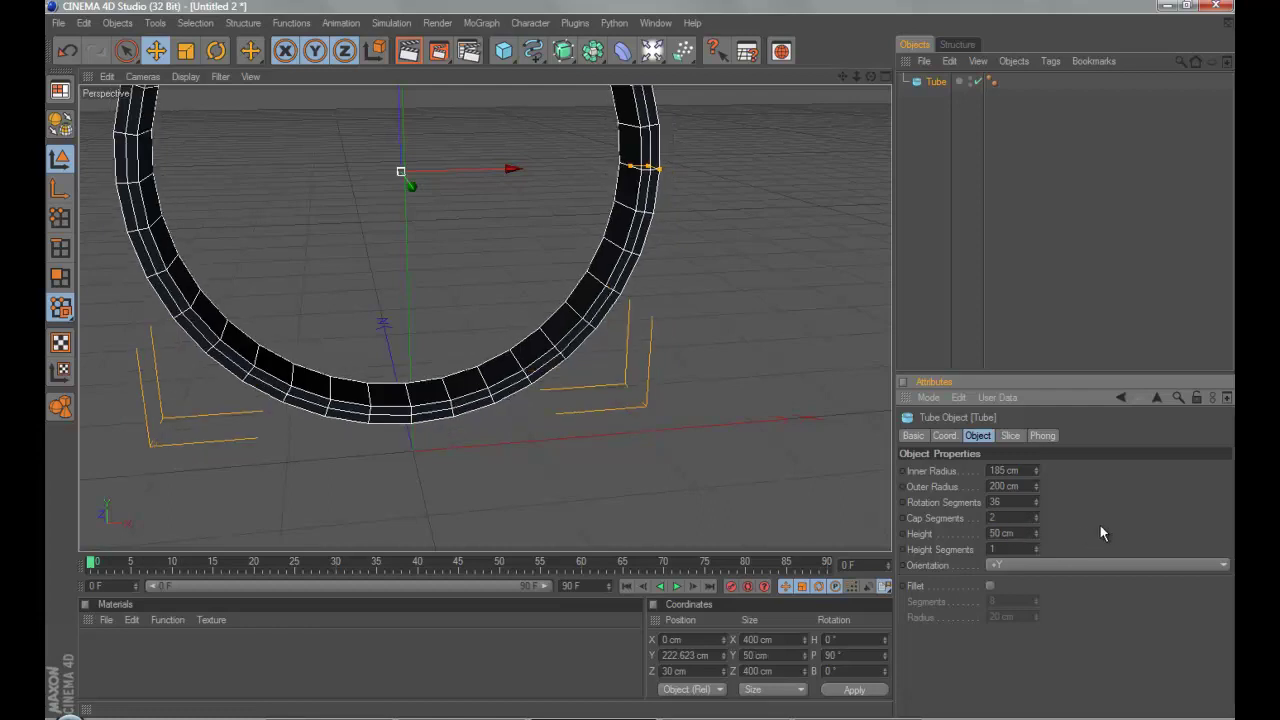
- Set the tube's cap segments back to 1 and deselect the tube
{"action": "left_click", "coordinate": [1016, 521]}
{"action": "type", "text": "1"}
{"action": "key", "text": "Return"}
{"action": "left_click_drag", "start_coordinate": [871, 77], "coordinate": [594, 331]}
{"action": "left_click", "coordinate": [976, 142]}
- Set the tube's cap segments to 2 and its rotation segments to 40
{"action": "left_click_drag", "start_coordinate": [843, 77], "coordinate": [681, 386]}
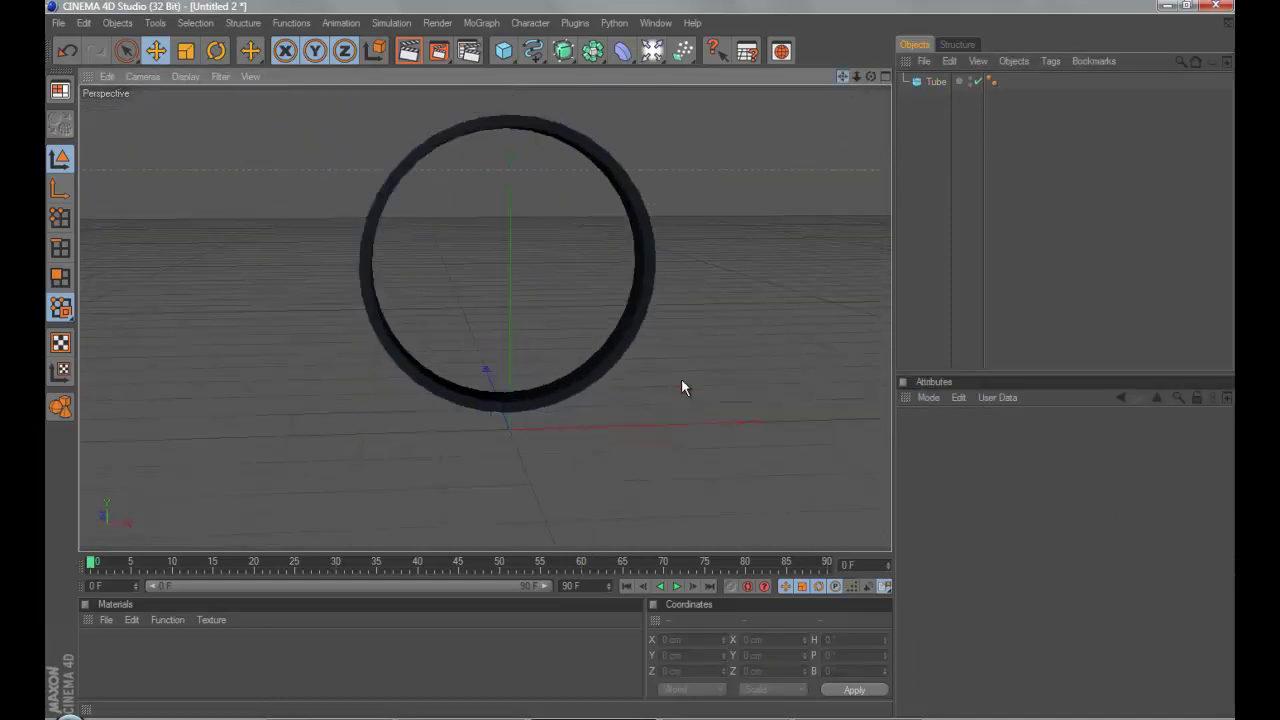
{"action": "left_click", "coordinate": [529, 118]}
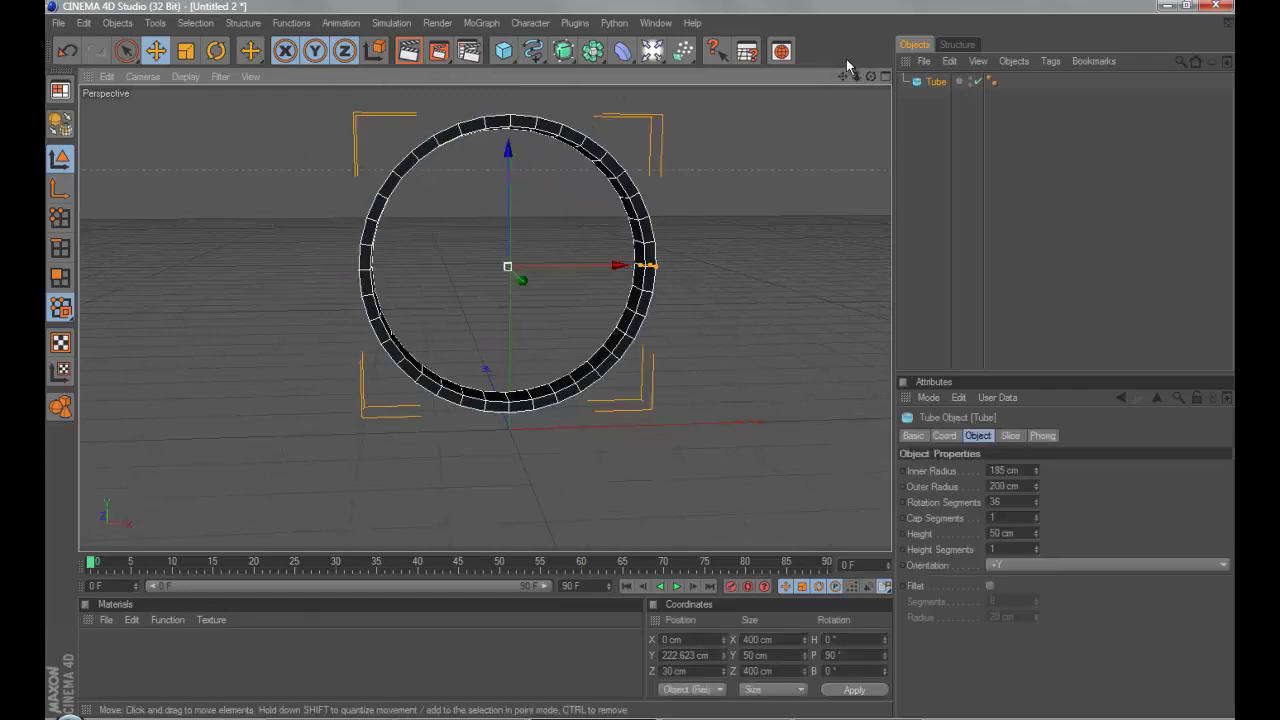
{"action": "left_click_drag", "start_coordinate": [868, 80], "coordinate": [630, 350]}
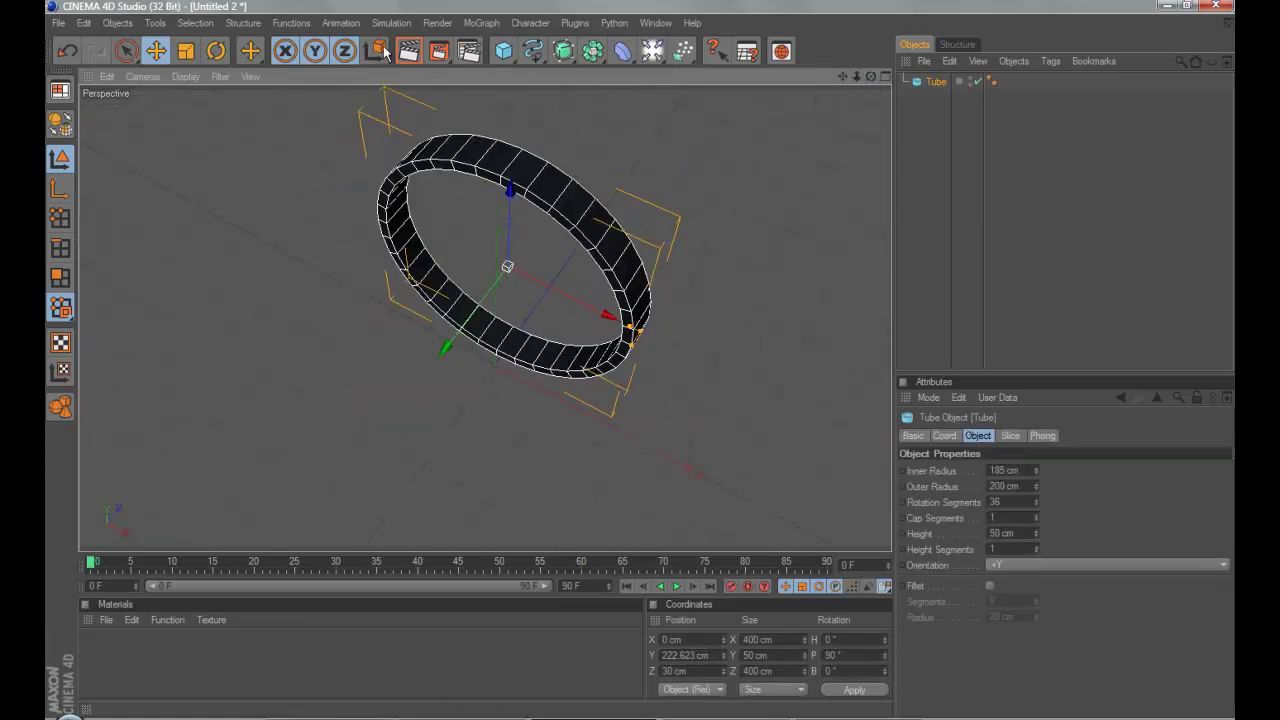
{"action": "left_click", "coordinate": [1002, 519]}
{"action": "scroll", "coordinate": [1002, 519], "scroll_direction": "up", "scroll_amount": 1}
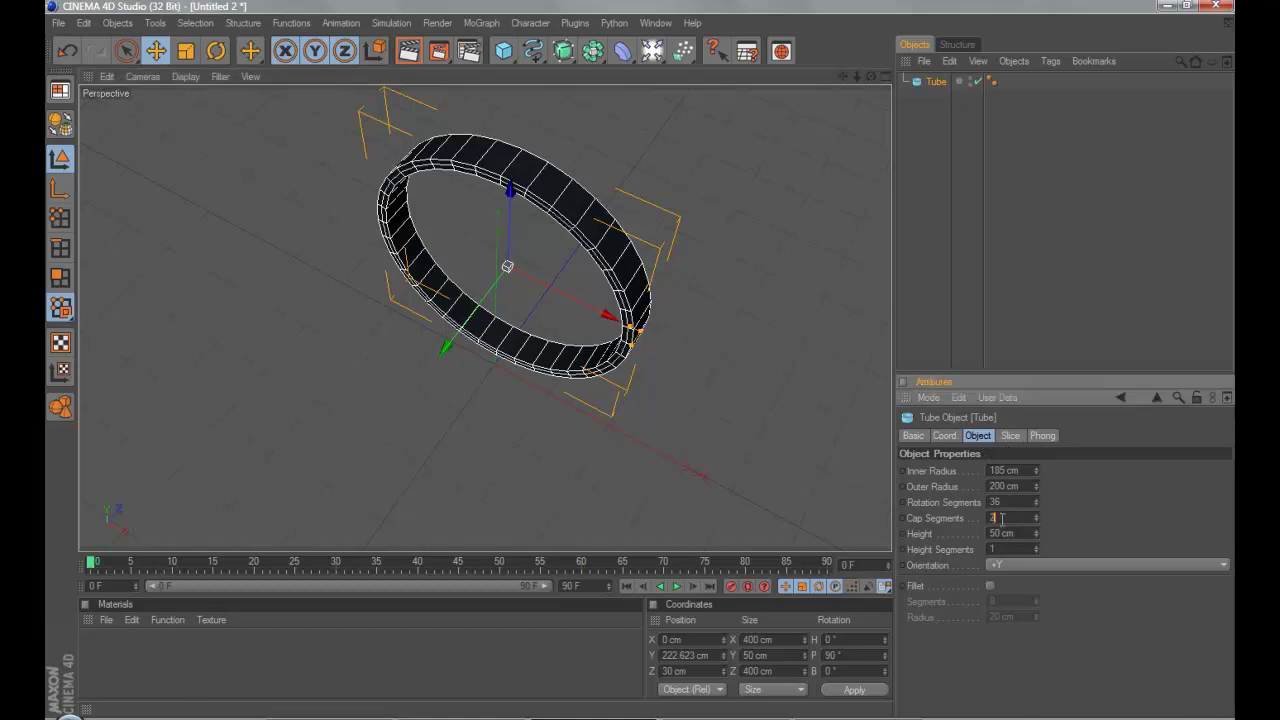
{"action": "scroll", "coordinate": [1007, 502], "scroll_direction": "up", "scroll_amount": 12}
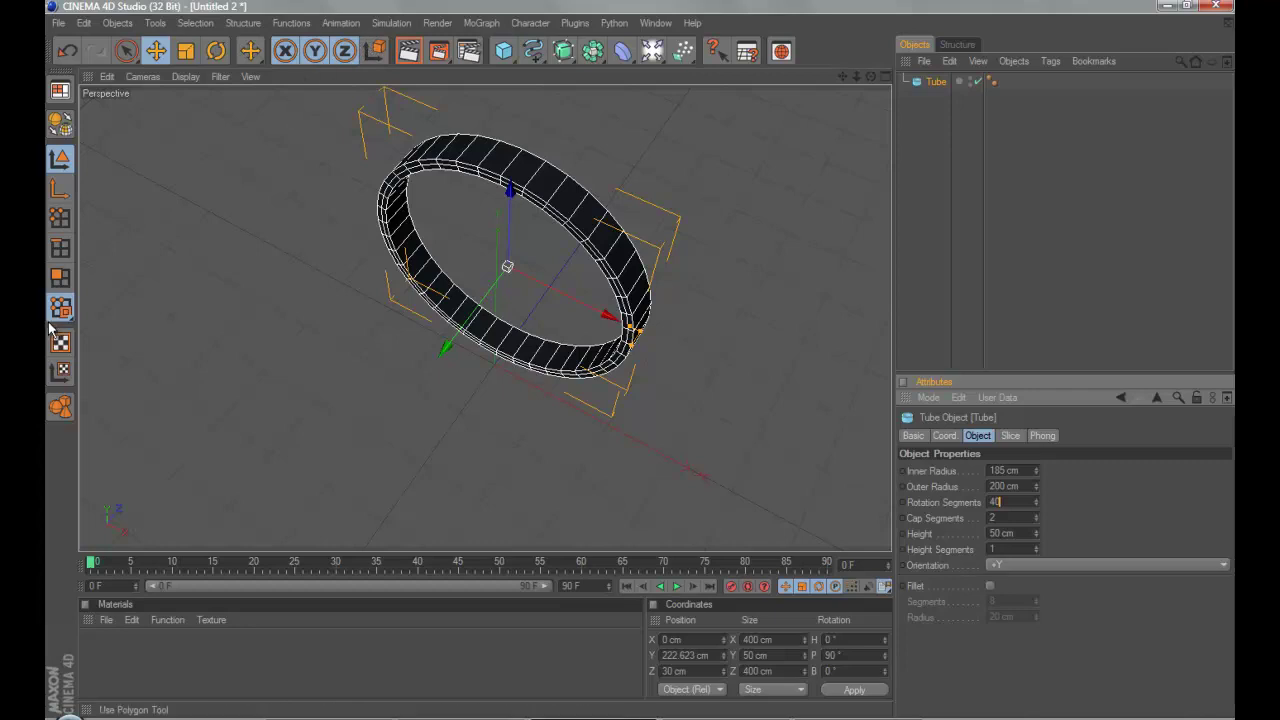
- Make the tube editable and switch to polygon editing mode
{"action": "right_click", "coordinate": [927, 84]}
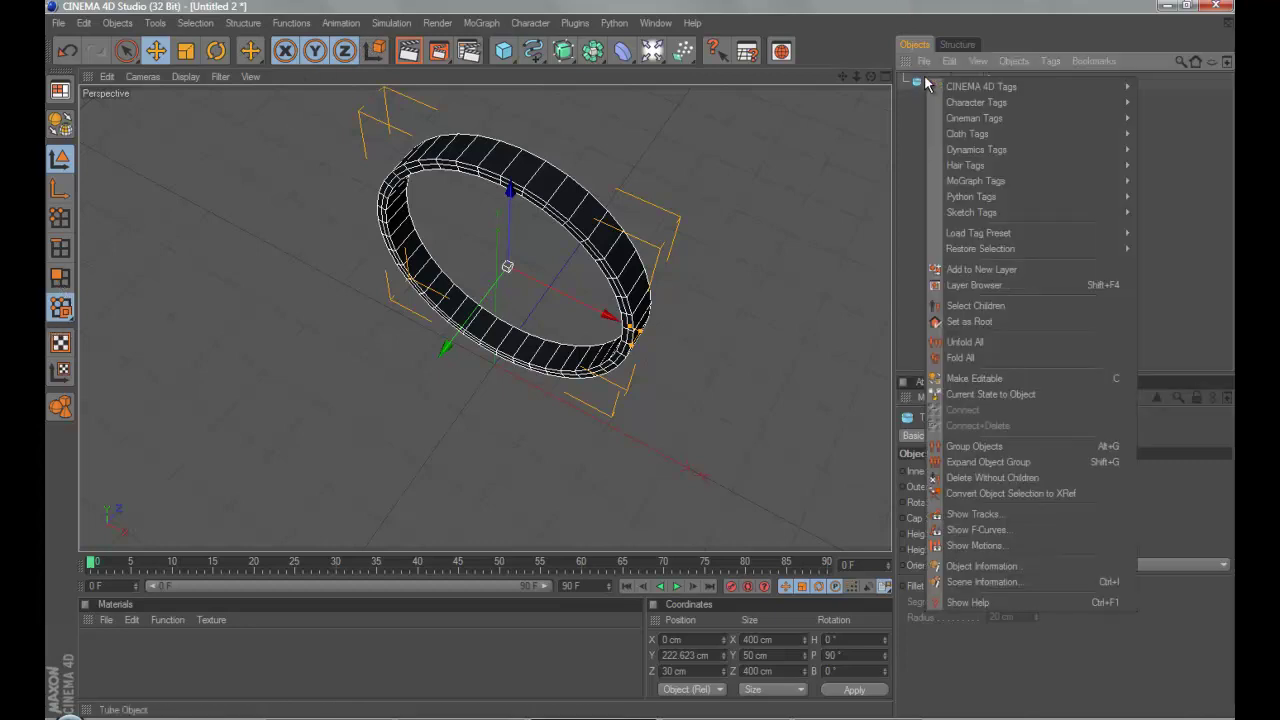
{"action": "left_click", "coordinate": [985, 378]}
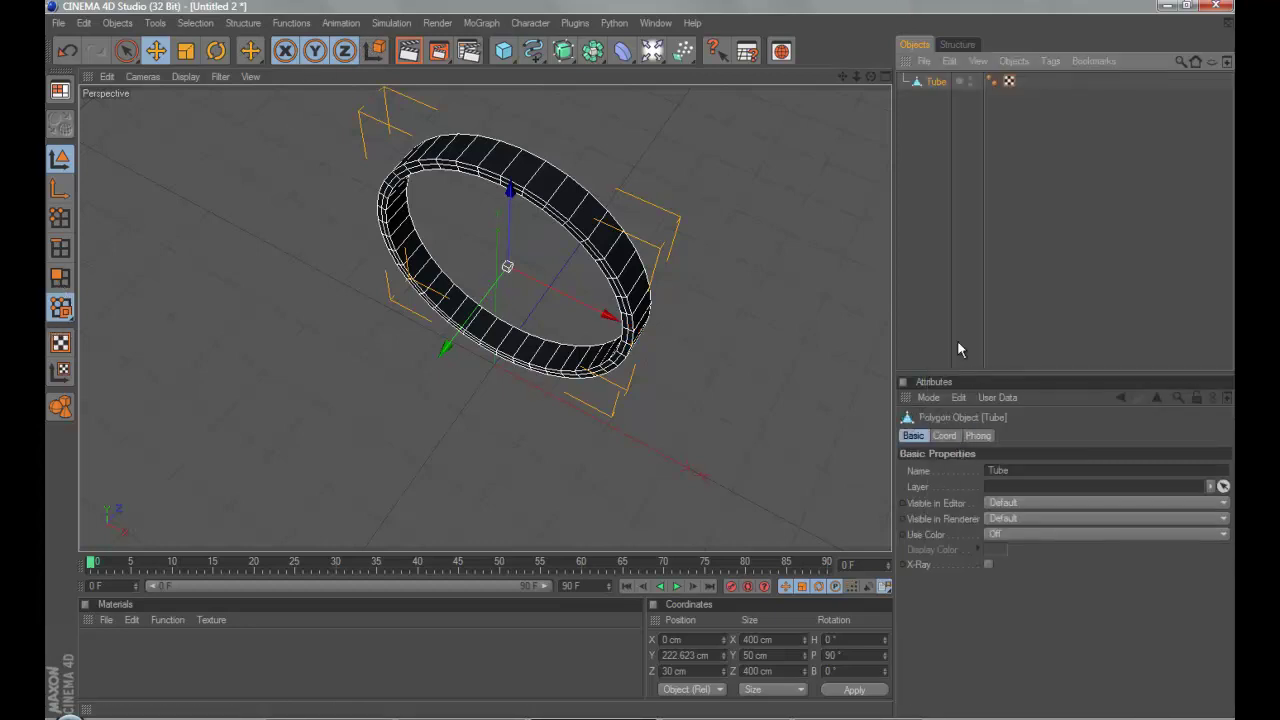
{"action": "left_click", "coordinate": [60, 280]}
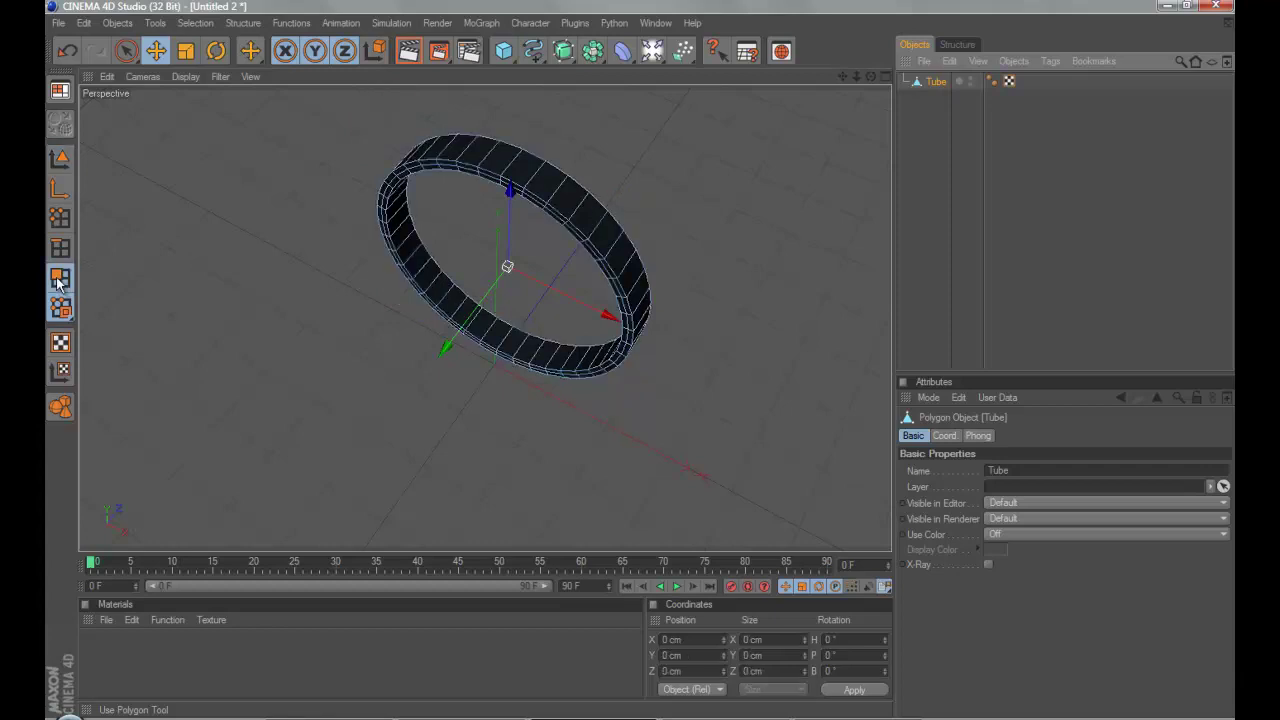
- Select every second polygon all the way around the ring's outer face
{"action": "scroll", "coordinate": [469, 275], "scroll_direction": "up", "scroll_amount": 3}
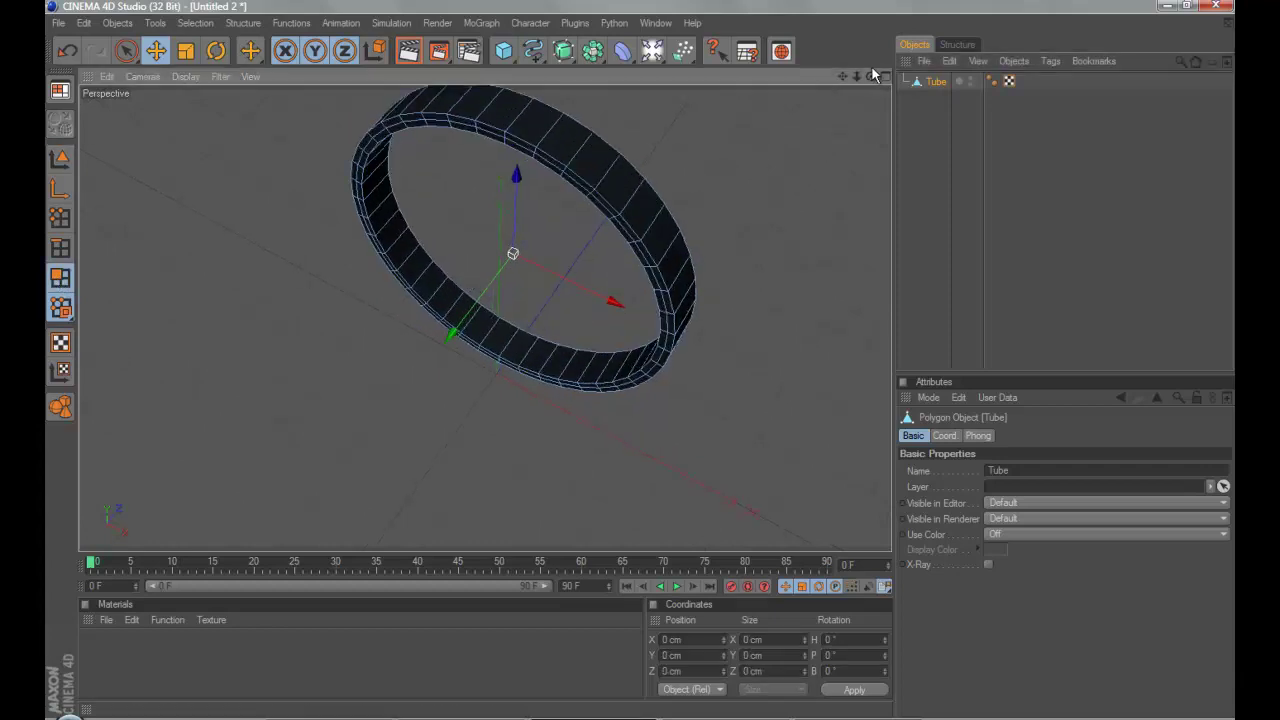
{"action": "mouse_move", "coordinate": [872, 78]}
{"action": "left_mouse_down"}
{"action": "mouse_move", "coordinate": [666, 309]}
{"action": "mouse_move", "coordinate": [651, 363]}
{"action": "mouse_move", "coordinate": [620, 362]}
{"action": "mouse_move", "coordinate": [861, 80]}
{"action": "left_mouse_up"}
{"action": "scroll", "coordinate": [703, 224], "scroll_direction": "up", "scroll_amount": 4}
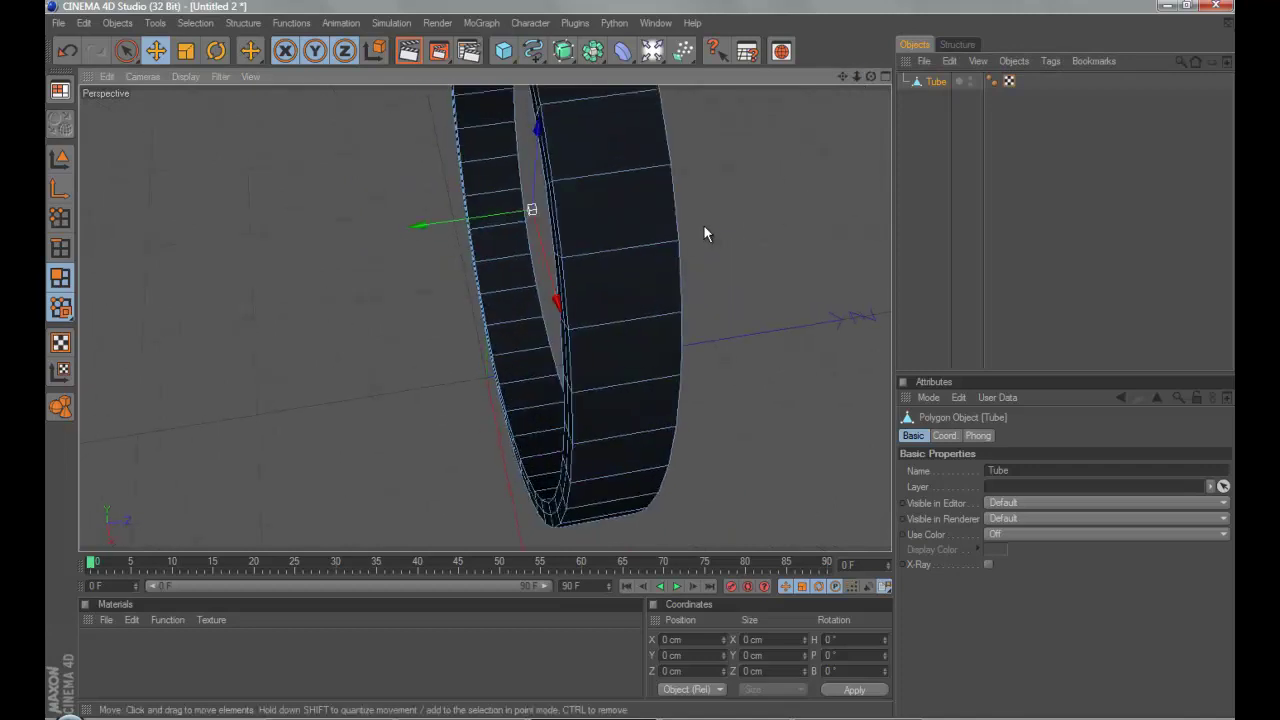
{"action": "left_click", "coordinate": [604, 220]}
{"action": "left_click", "coordinate": [618, 371], "text": "shift"}
{"action": "left_click_drag", "start_coordinate": [870, 76], "coordinate": [641, 359]}
{"action": "left_click_drag", "start_coordinate": [870, 76], "coordinate": [637, 332]}
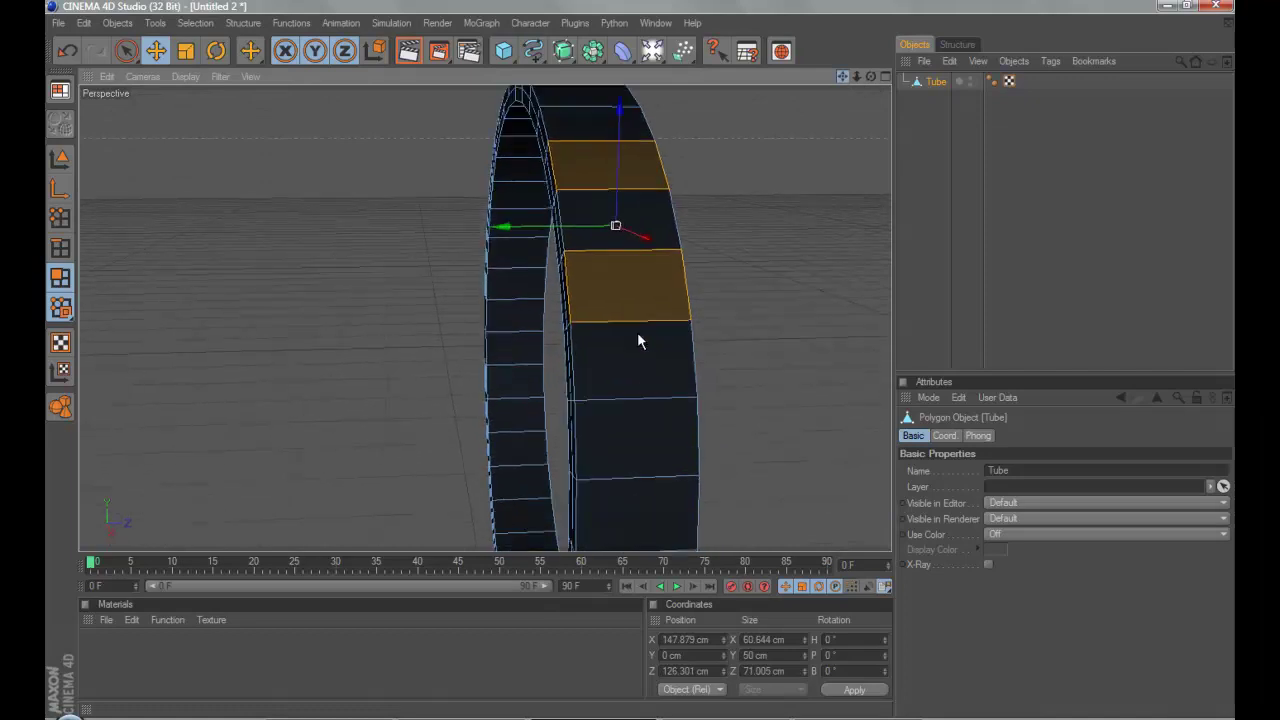
{"action": "left_click", "coordinate": [618, 458], "text": "shift"}
{"action": "left_click_drag", "start_coordinate": [870, 76], "coordinate": [813, 150]}
{"action": "left_click", "coordinate": [641, 258], "text": "shift"}
{"action": "left_click", "coordinate": [634, 400], "text": "shift"}
{"action": "left_click_drag", "start_coordinate": [870, 76], "coordinate": [700, 350]}
{"action": "left_click_drag", "start_coordinate": [843, 77], "coordinate": [446, 471]}
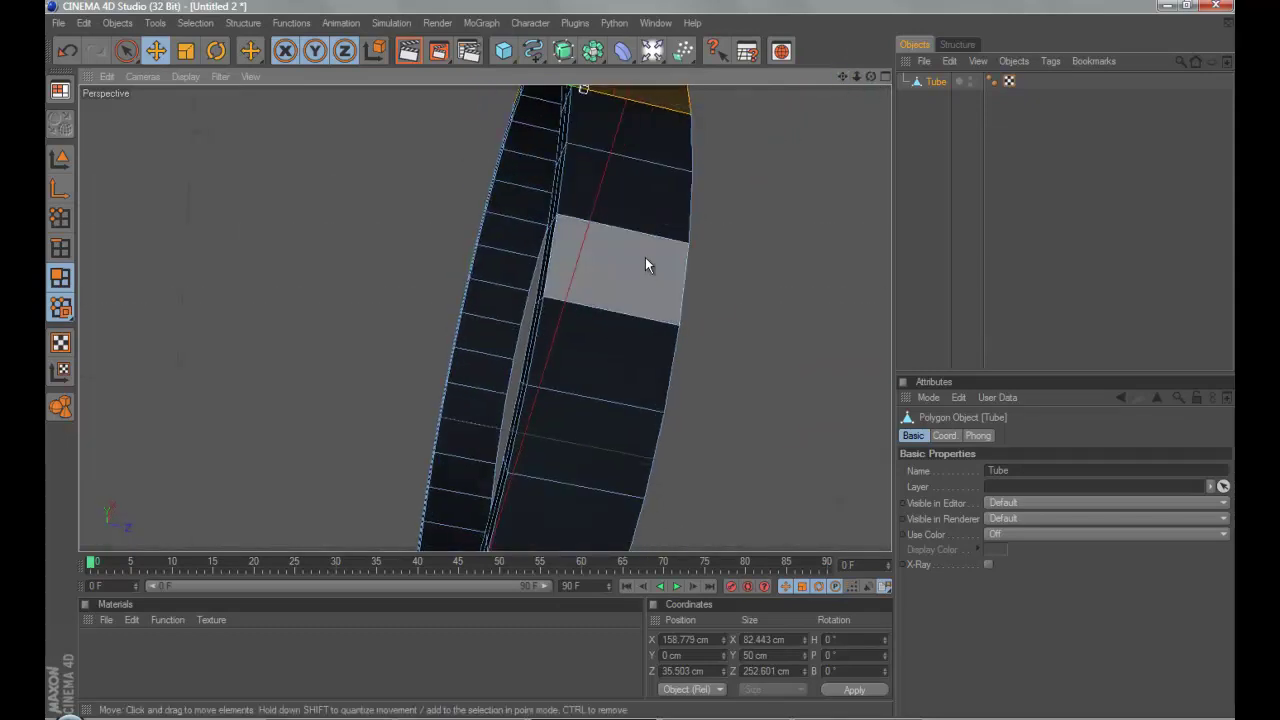
{"action": "left_click", "coordinate": [610, 377], "text": "shift"}
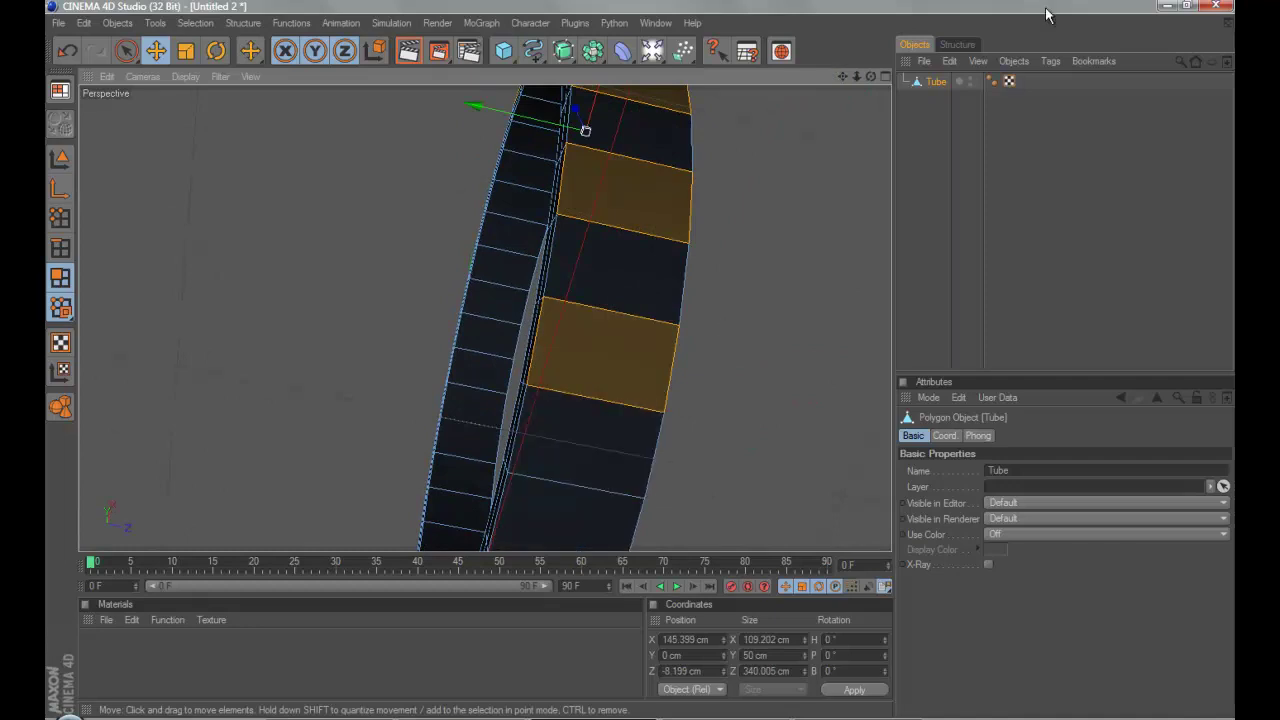
{"action": "left_click_drag", "start_coordinate": [870, 76], "coordinate": [643, 362]}
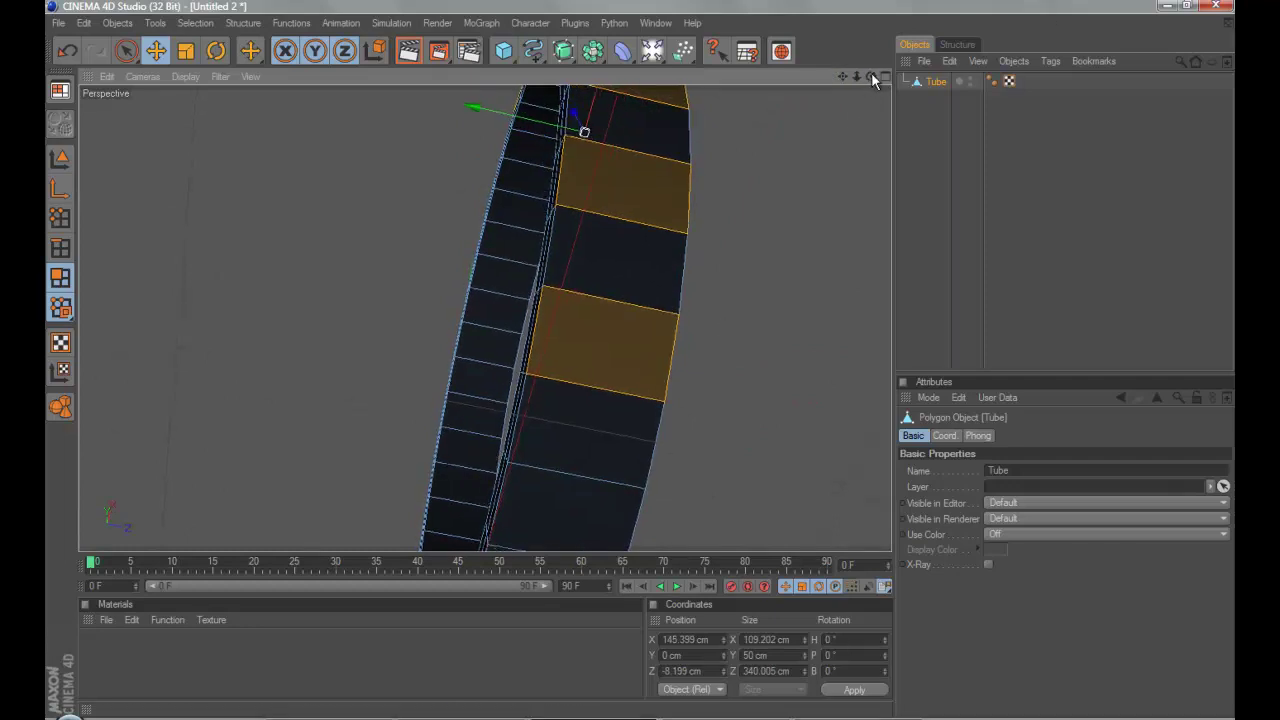
{"action": "left_click_drag", "start_coordinate": [871, 77], "coordinate": [783, 154]}
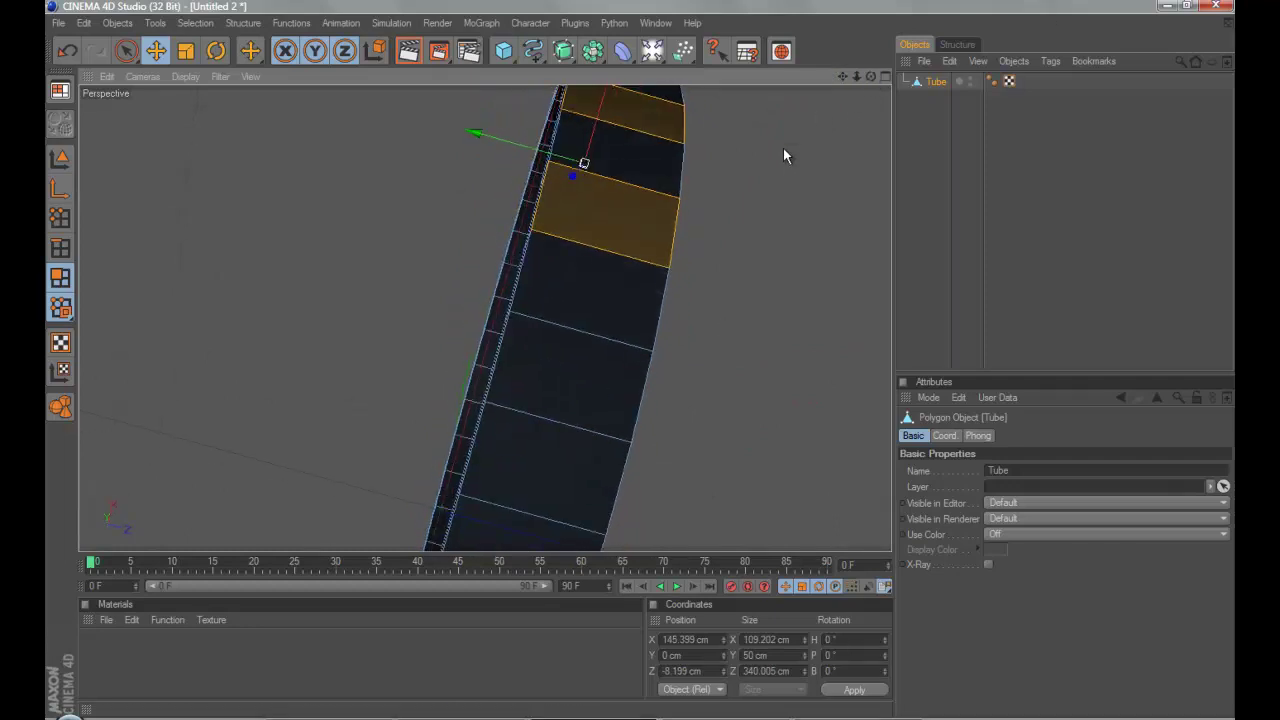
{"action": "left_click_drag", "start_coordinate": [840, 76], "coordinate": [728, 250]}
{"action": "left_click", "coordinate": [648, 319], "text": "shift"}
{"action": "left_click", "coordinate": [591, 436], "text": "shift"}
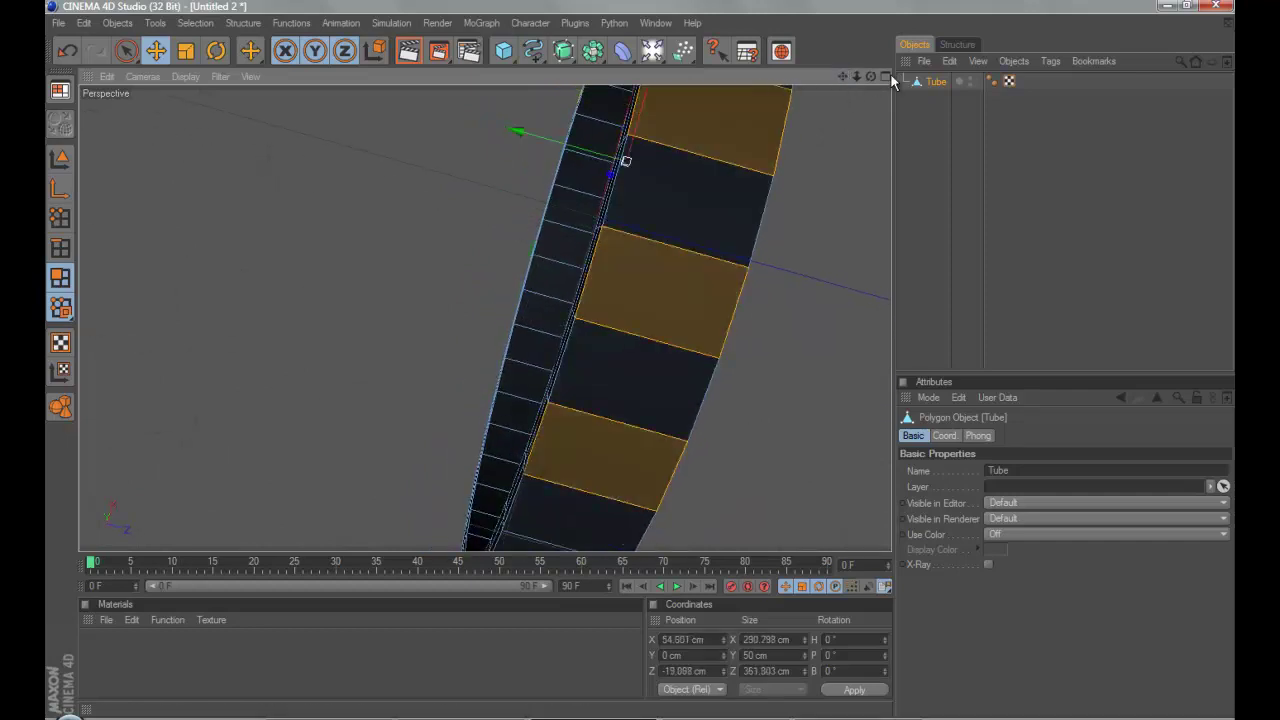
{"action": "left_click_drag", "start_coordinate": [871, 77], "coordinate": [620, 366]}
{"action": "left_click_drag", "start_coordinate": [842, 76], "coordinate": [702, 249]}
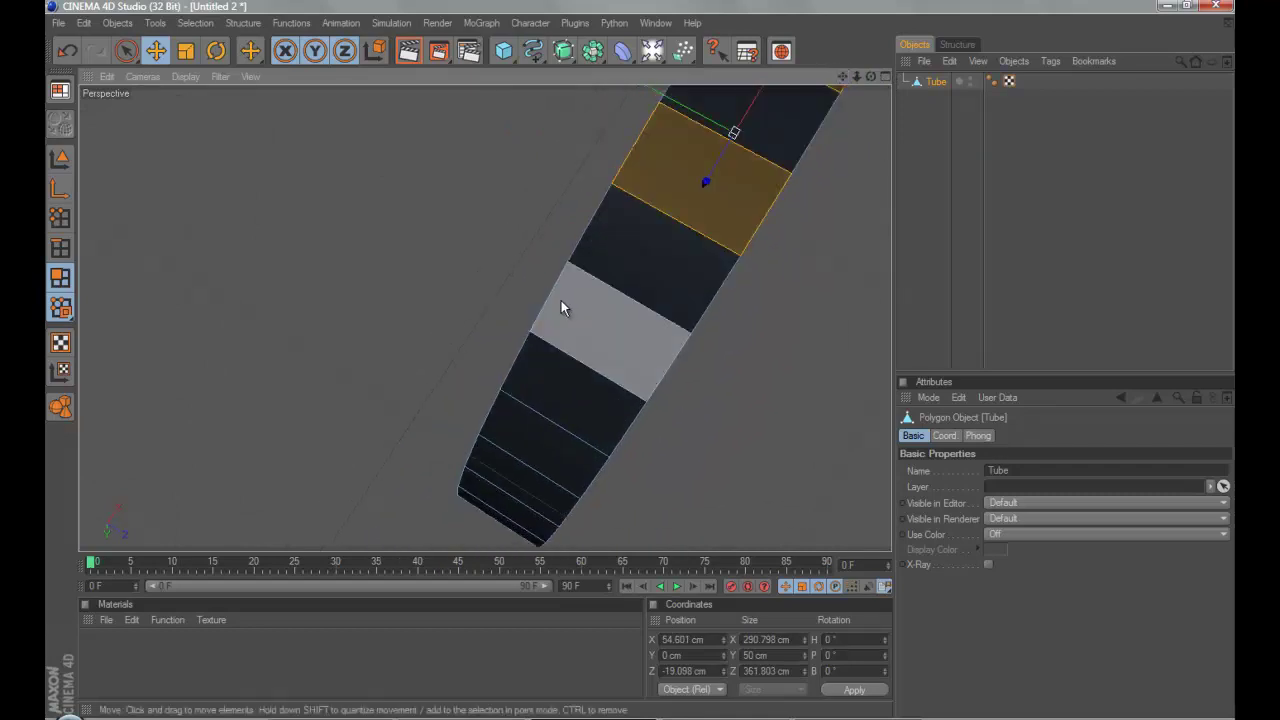
{"action": "left_click", "coordinate": [603, 349], "text": "shift"}
{"action": "left_click_drag", "start_coordinate": [869, 79], "coordinate": [672, 205]}
{"action": "left_click", "coordinate": [650, 242], "text": "shift"}
{"action": "left_click", "coordinate": [641, 378], "text": "shift"}
{"action": "left_click", "coordinate": [643, 504], "text": "shift"}
{"action": "left_click_drag", "start_coordinate": [881, 79], "coordinate": [635, 385]}
{"action": "left_click", "coordinate": [638, 198], "text": "shift"}
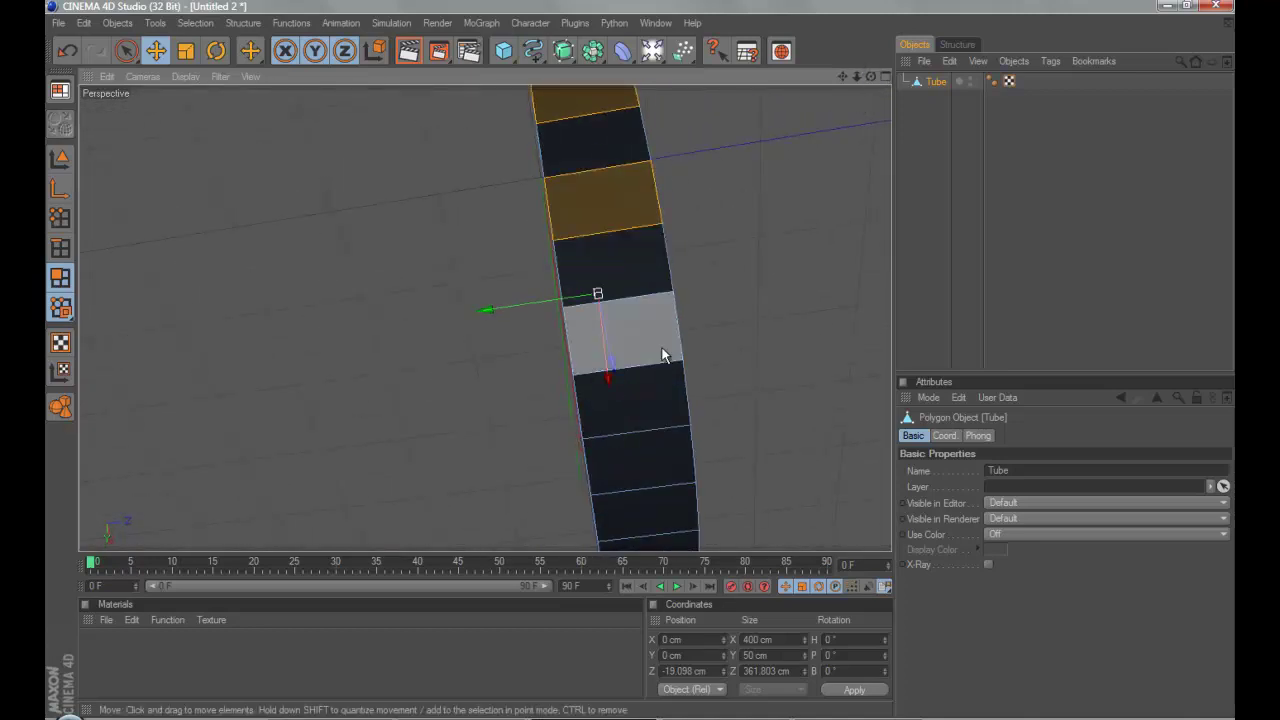
{"action": "left_click", "coordinate": [664, 352], "text": "shift"}
{"action": "left_click", "coordinate": [670, 462], "text": "shift"}
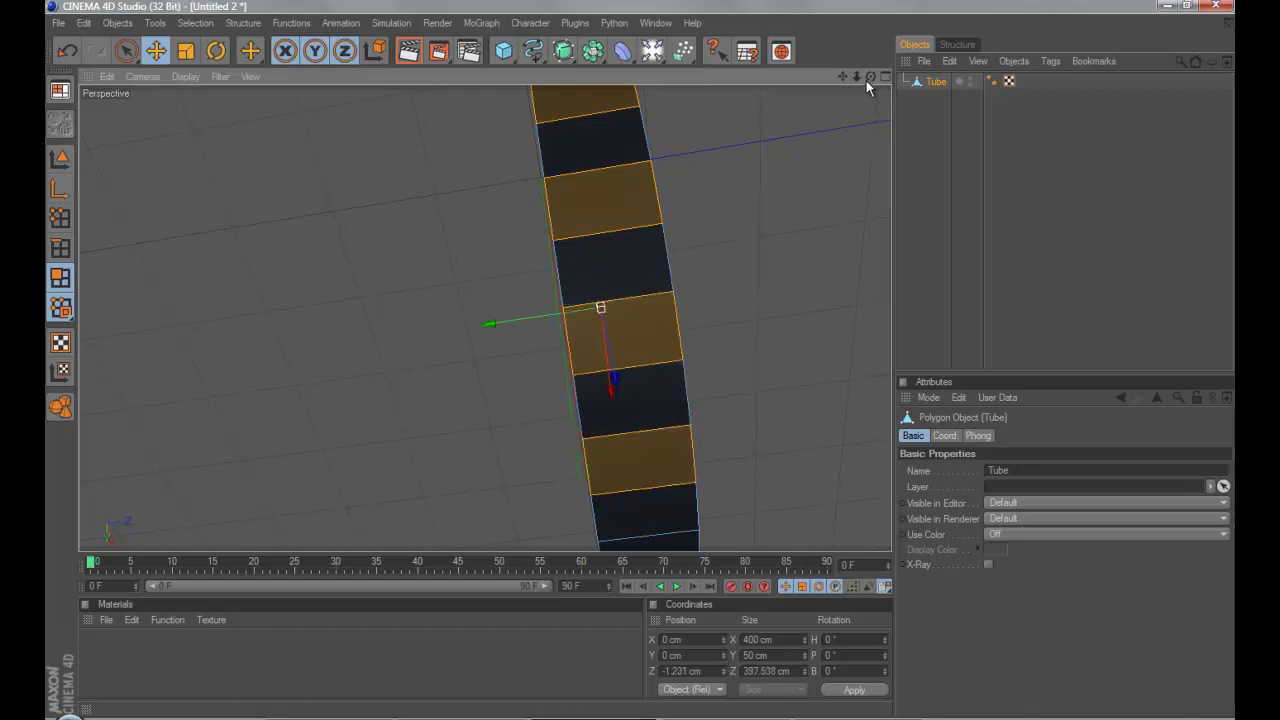
{"action": "left_click_drag", "start_coordinate": [870, 77], "coordinate": [691, 156]}
{"action": "left_click", "coordinate": [683, 200], "text": "shift"}
{"action": "left_click", "coordinate": [669, 336], "text": "shift"}
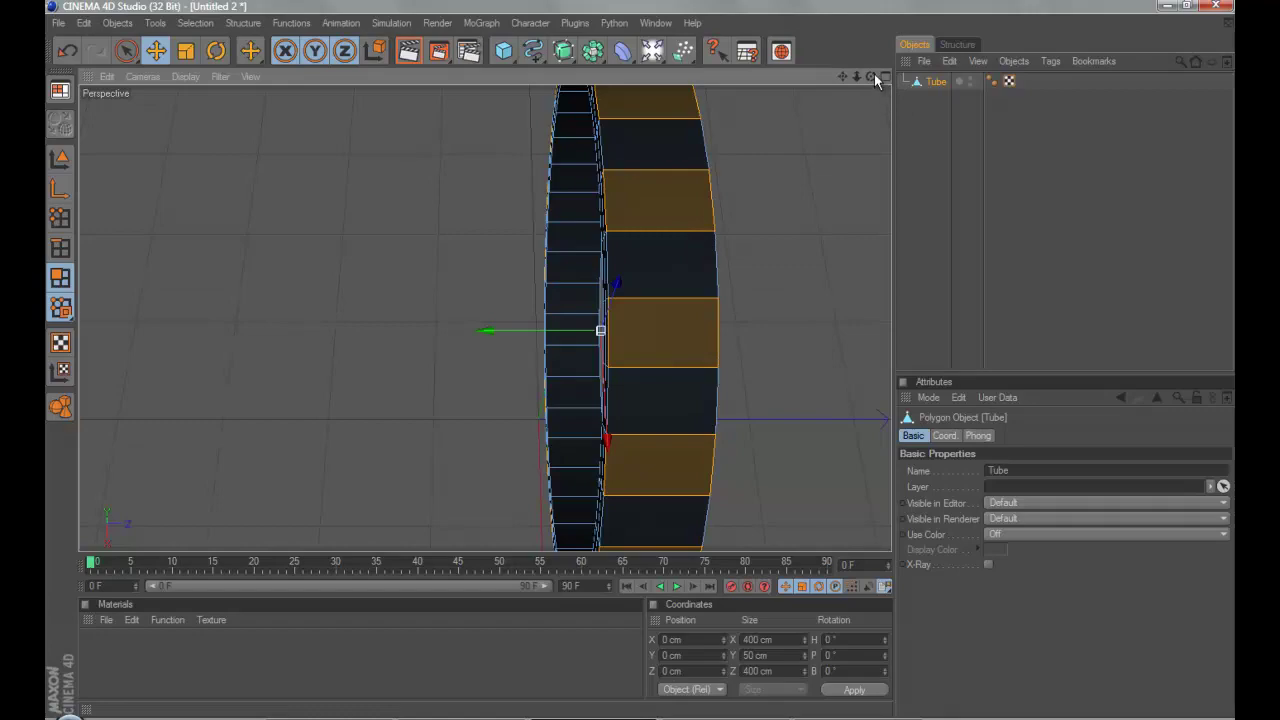
{"action": "left_click_drag", "start_coordinate": [867, 76], "coordinate": [663, 258]}
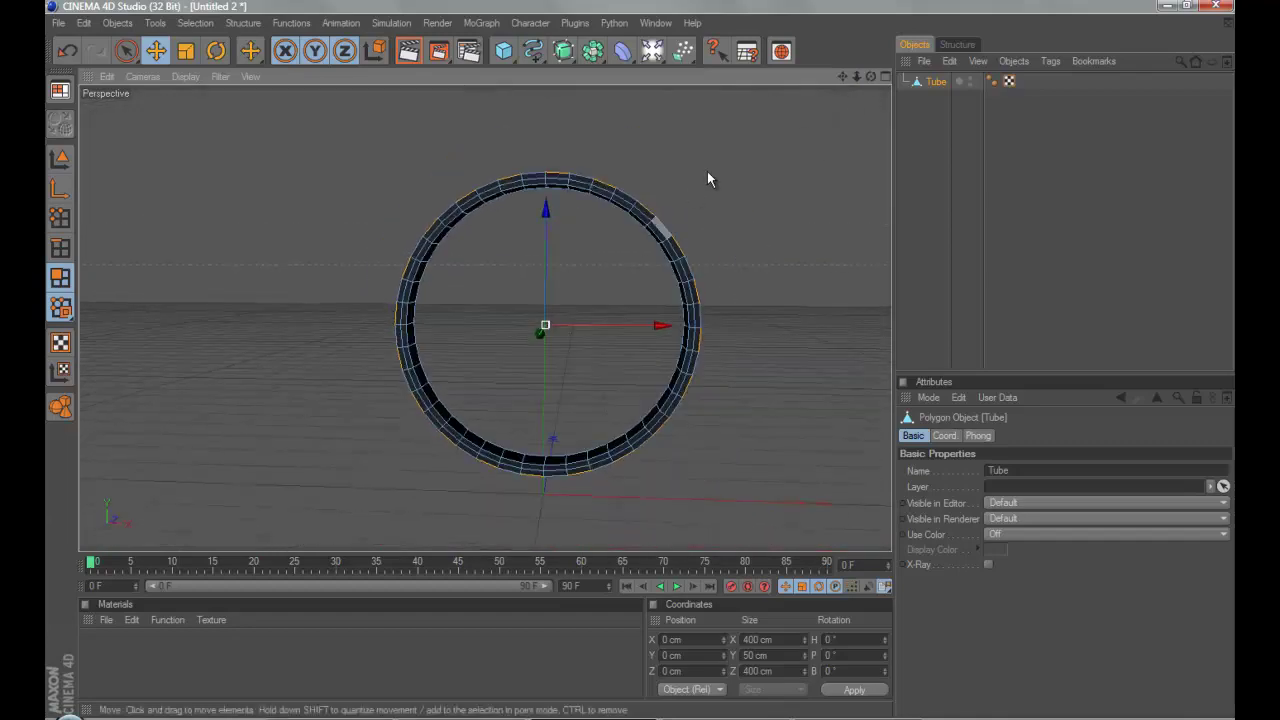
{"action": "left_click_drag", "start_coordinate": [870, 76], "coordinate": [642, 358]}
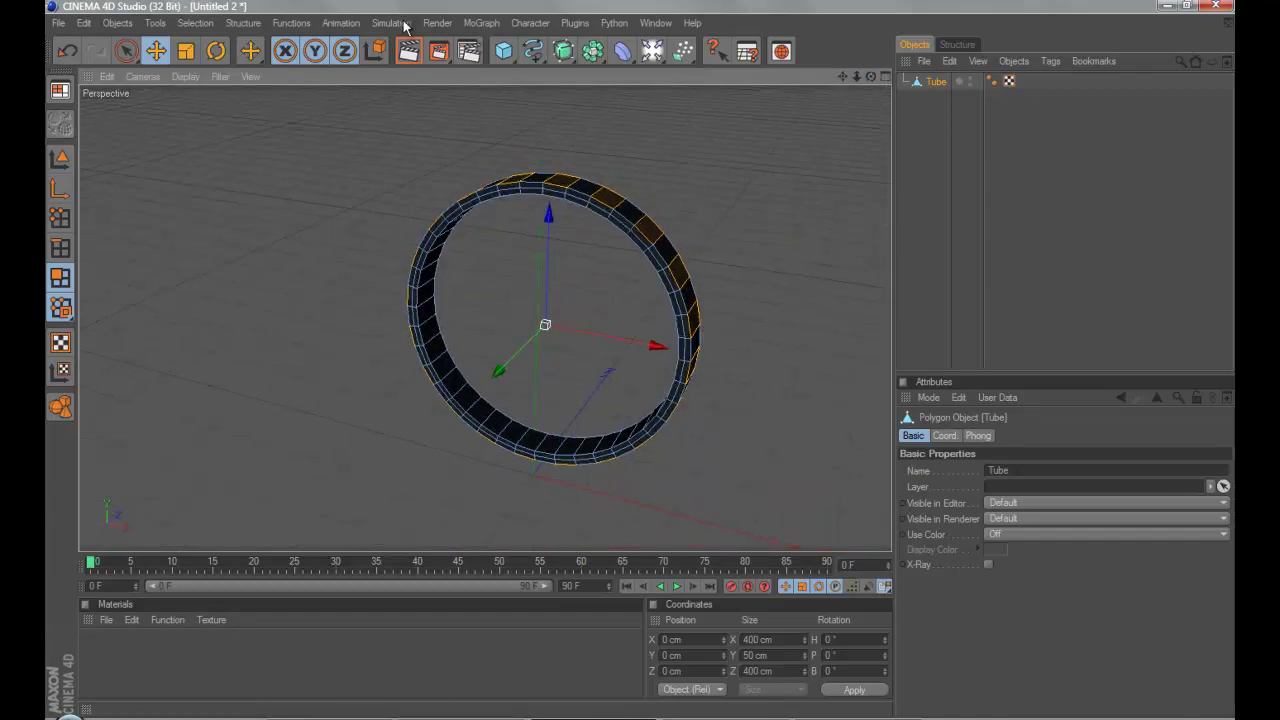
- Try a Matrix Extrude of the selected outer polygons with 8 steps and a Z move of about 25 cm, and undo it
{"action": "left_click", "coordinate": [243, 23]}
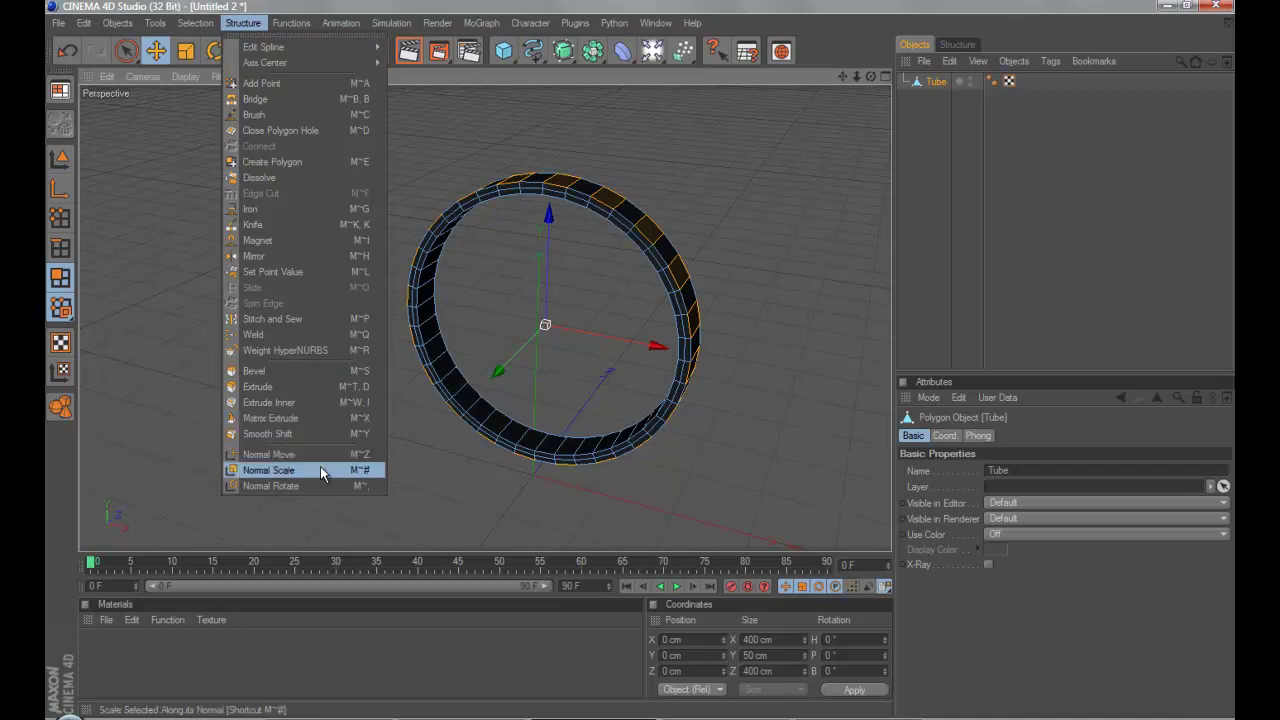
{"action": "left_click", "coordinate": [276, 428]}
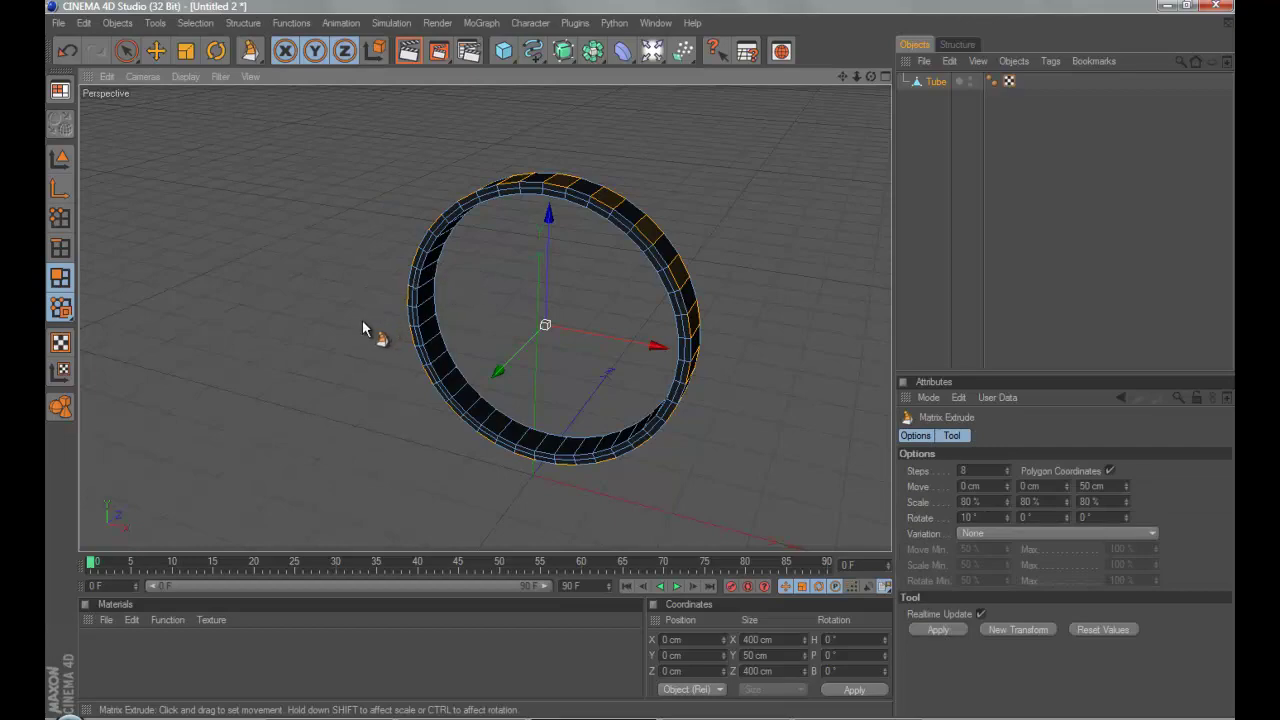
{"action": "left_click_drag", "start_coordinate": [363, 321], "coordinate": [640, 358]}
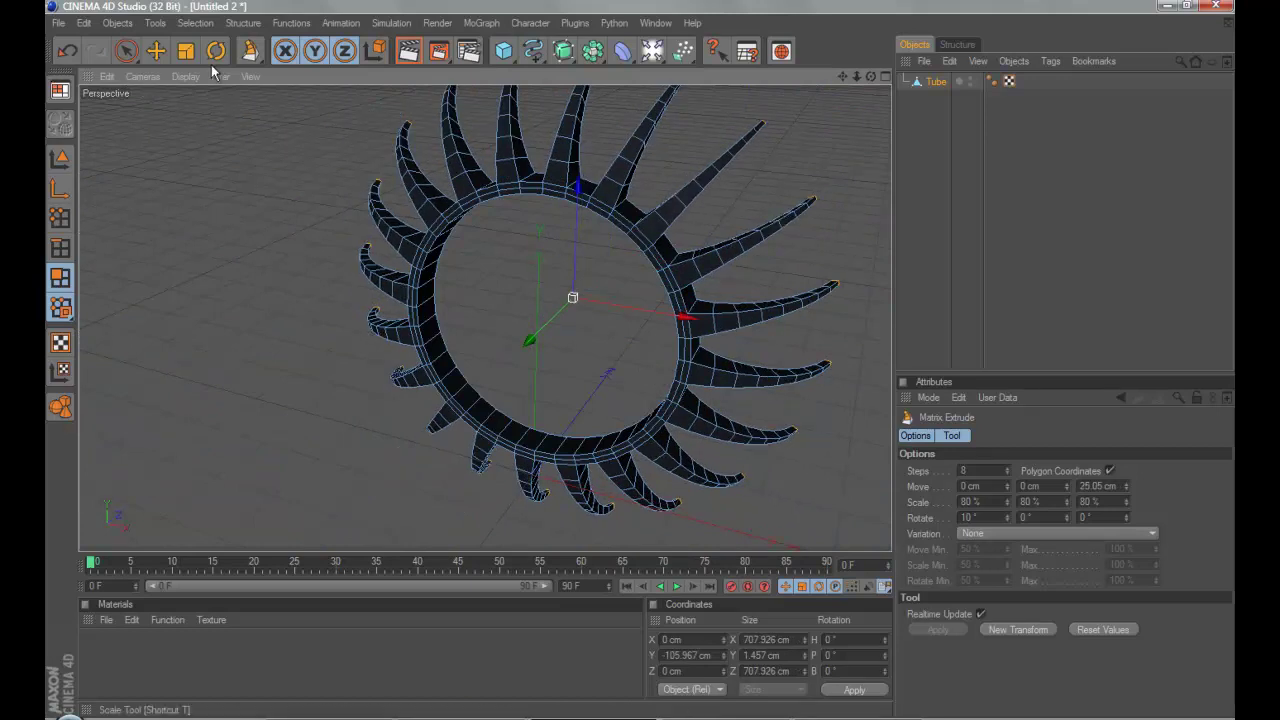
{"action": "left_click", "coordinate": [155, 51]}
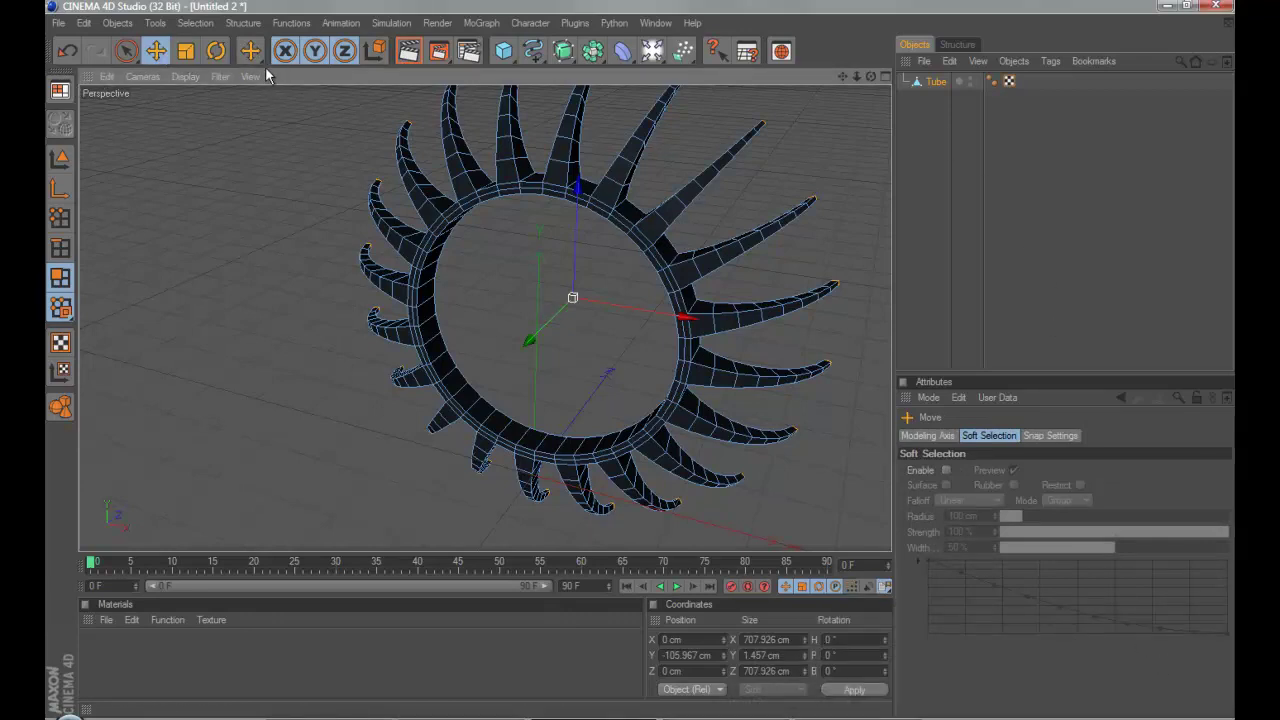
{"action": "key", "text": "ctrl+z"}
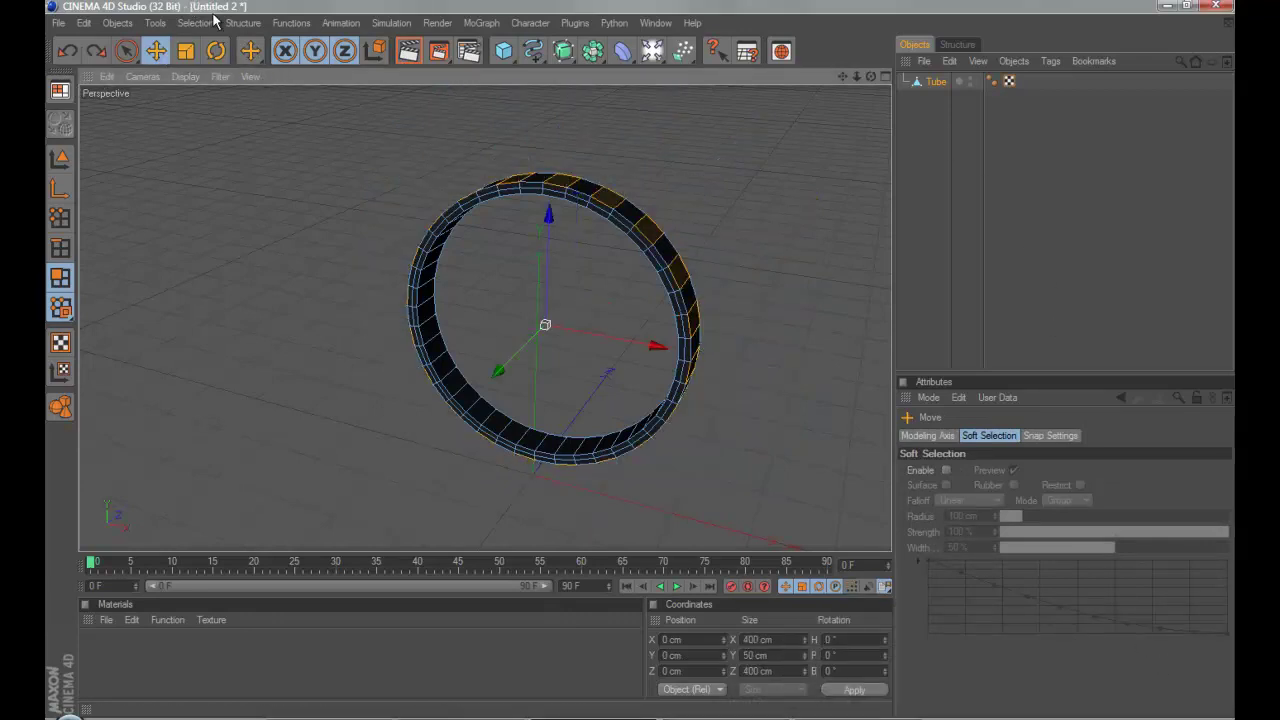
- Matrix Extrude the selected outer polygons into tapered curled spikes with 8 steps and a Z move of about 30 cm
{"action": "left_click", "coordinate": [242, 22]}
{"action": "left_click", "coordinate": [292, 418]}
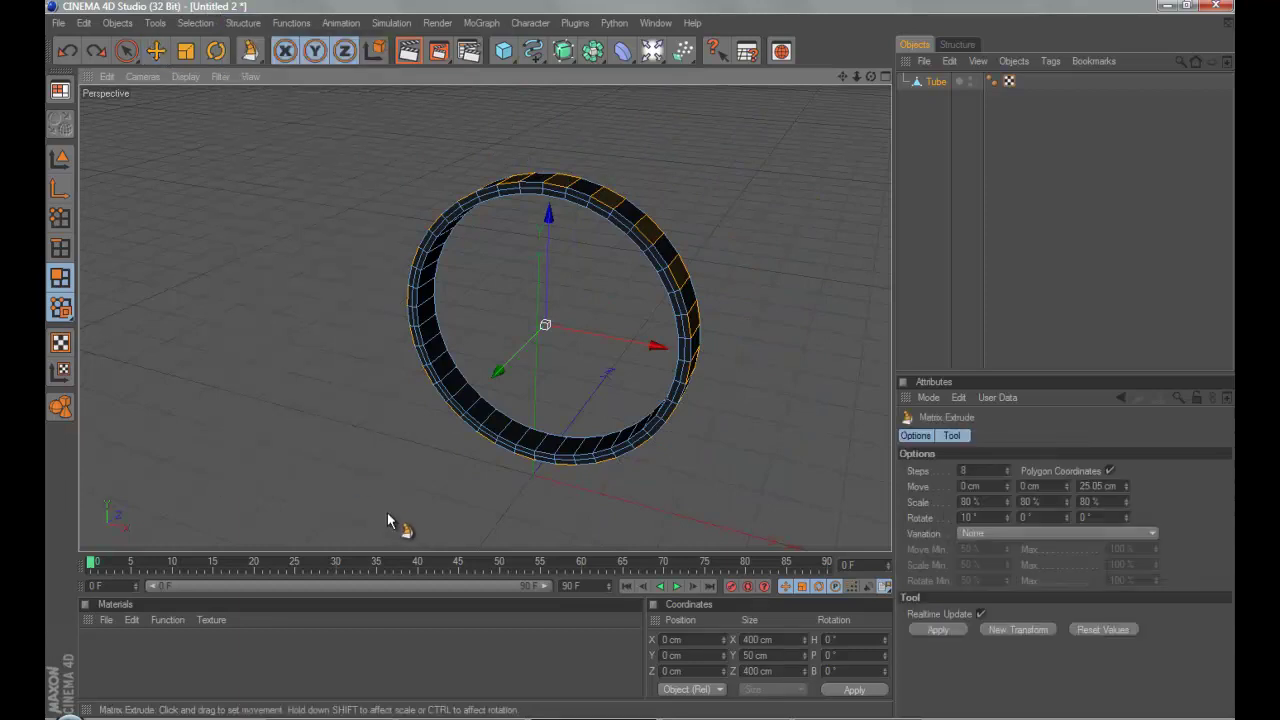
{"action": "left_click_drag", "start_coordinate": [387, 512], "coordinate": [641, 357]}
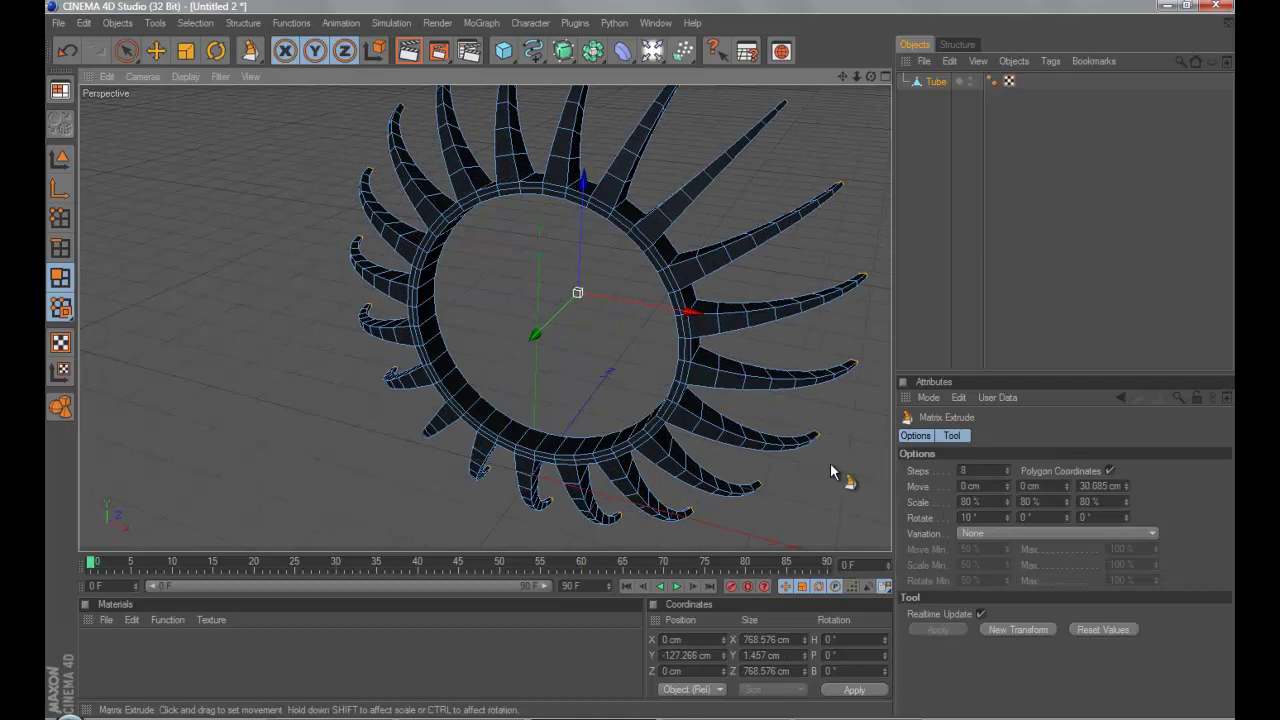
- Try different step counts for the spikes' Matrix Extrude, going down to 1, and return to 8 steps
{"action": "left_click_drag", "start_coordinate": [1007, 468], "coordinate": [1007, 468]}
{"action": "double_click", "coordinate": [984, 472]}
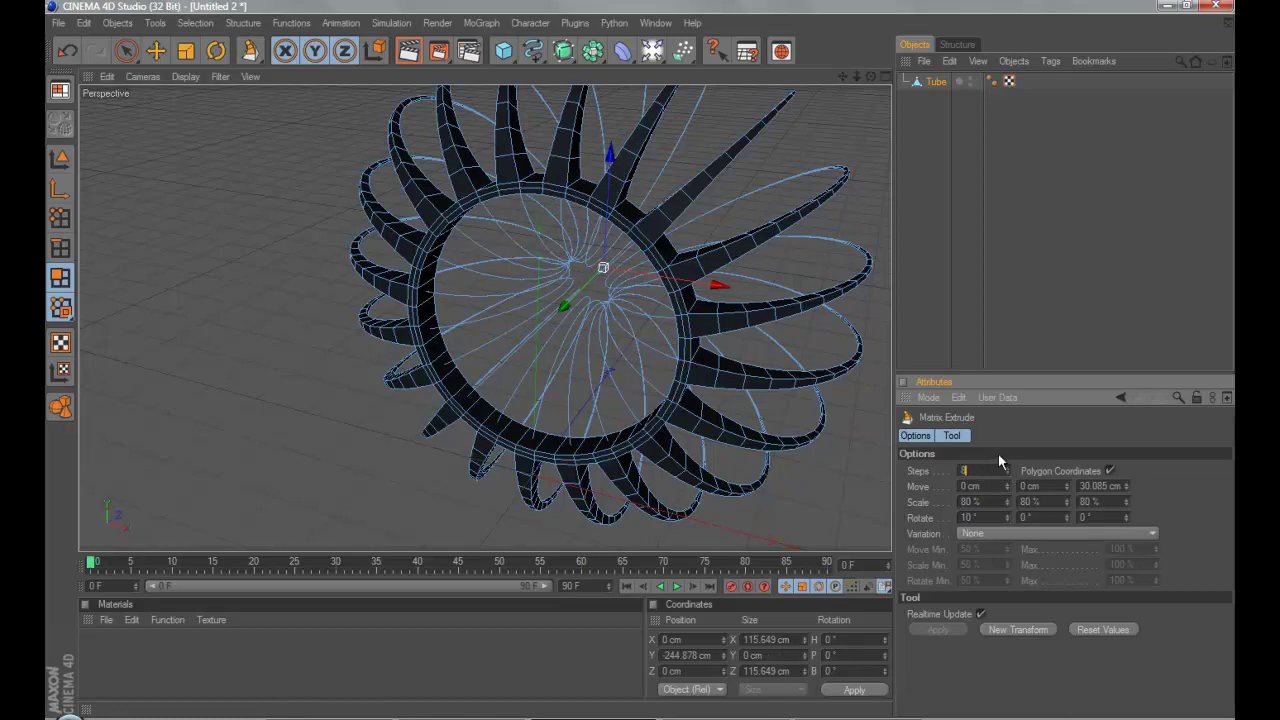
{"action": "type", "text": "8"}
{"action": "key", "text": "Return"}
{"action": "left_click", "coordinate": [1006, 474]}
{"action": "left_click", "coordinate": [1006, 474]}
{"action": "left_click", "coordinate": [1009, 717]}
{"action": "left_click", "coordinate": [1156, 660]}
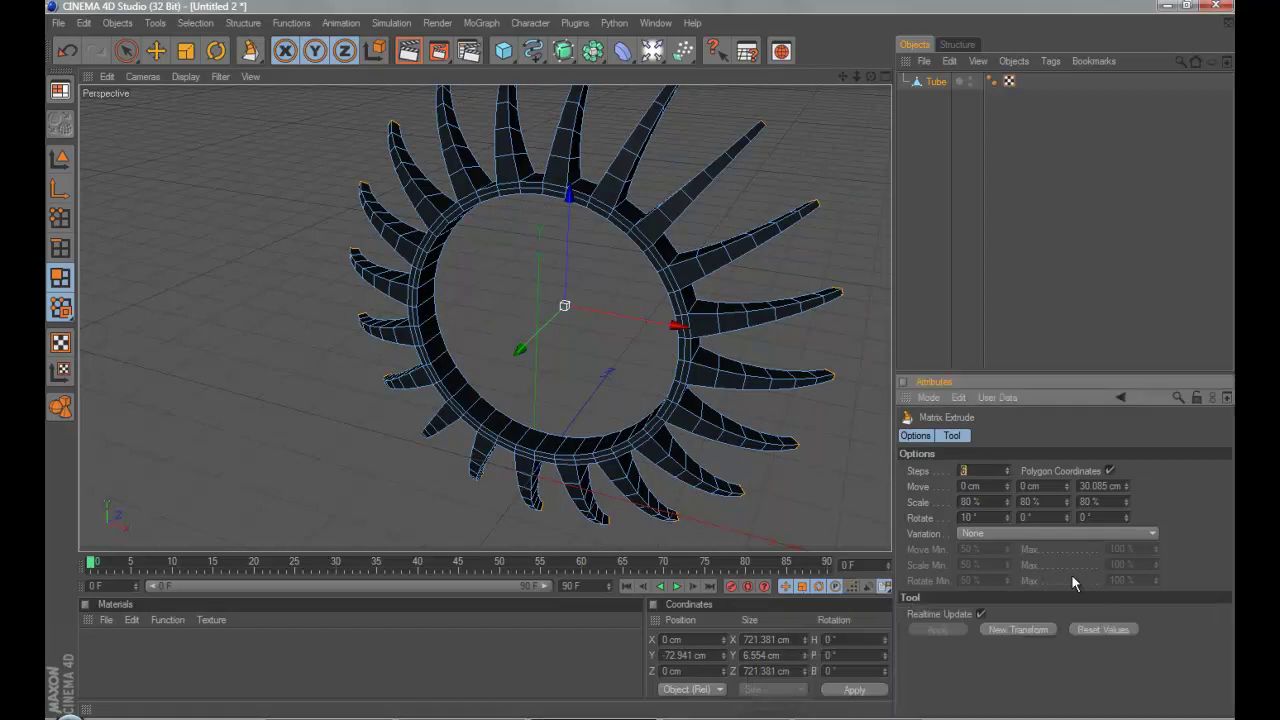
{"action": "scroll", "coordinate": [975, 469], "scroll_direction": "down", "scroll_amount": 4}
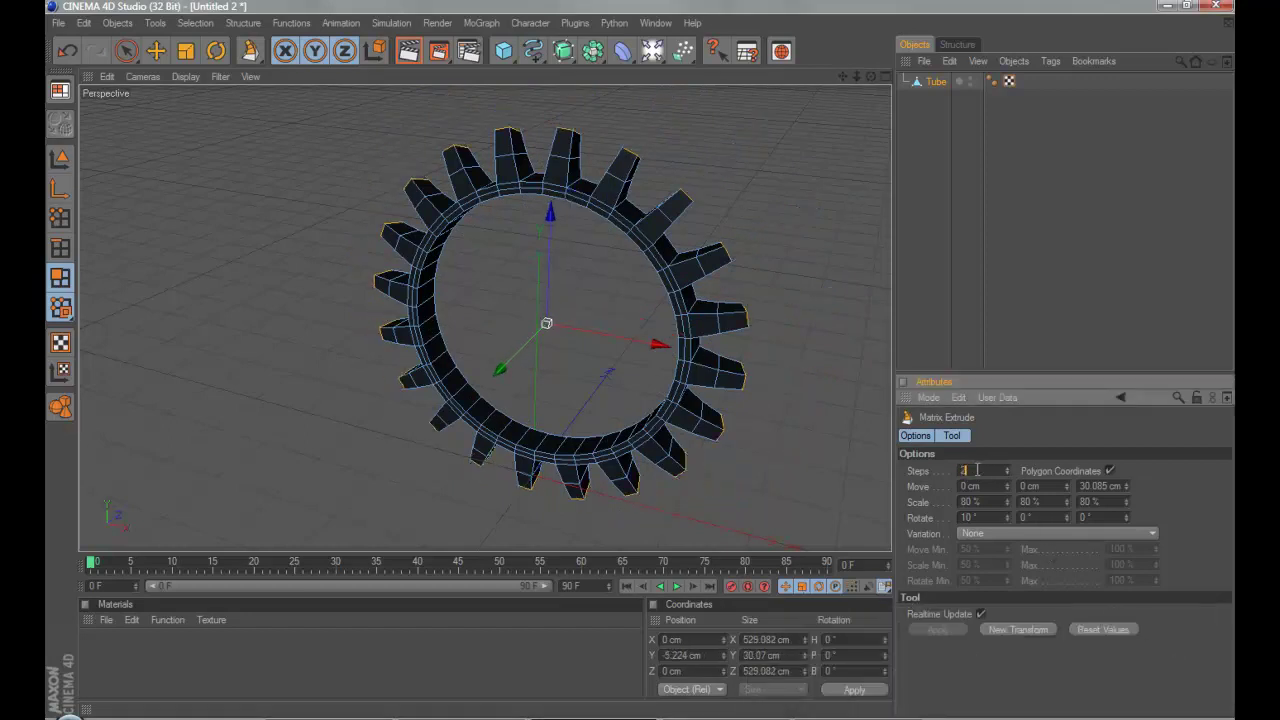
{"action": "scroll", "coordinate": [977, 470], "scroll_direction": "down", "scroll_amount": 1}
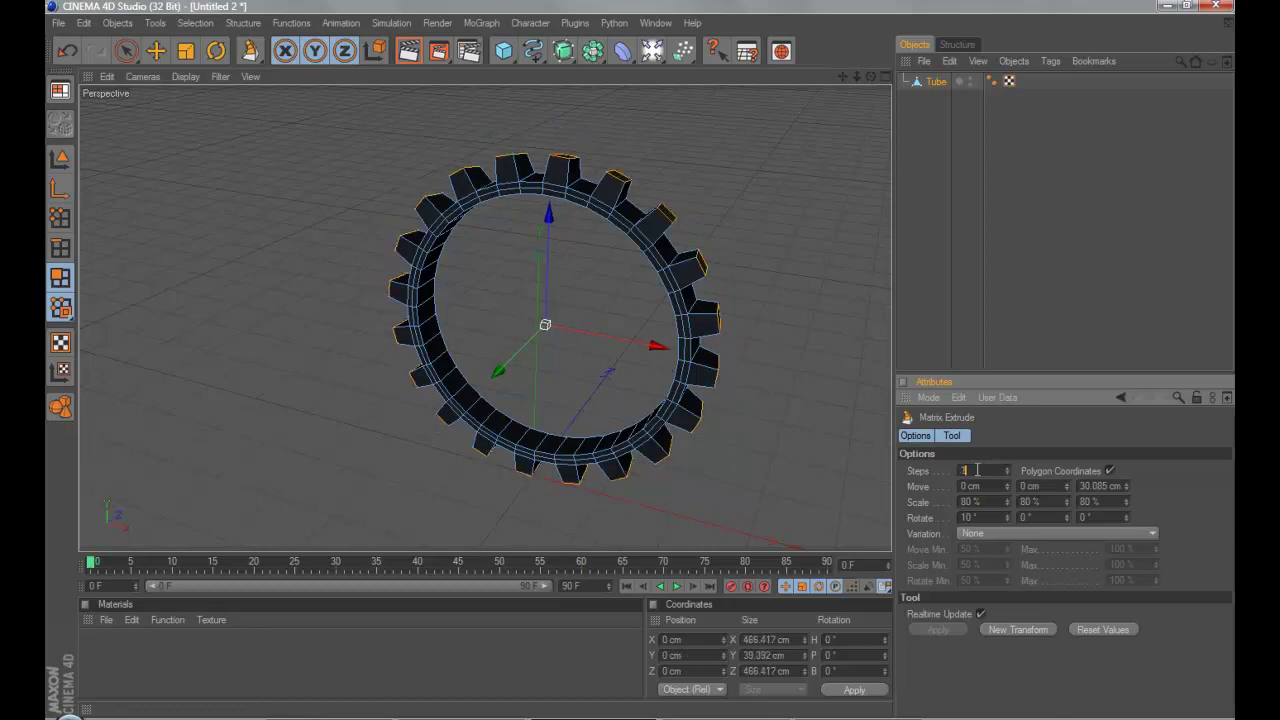
{"action": "scroll", "coordinate": [982, 470], "scroll_direction": "up", "scroll_amount": 1}
{"action": "scroll", "coordinate": [982, 470], "scroll_direction": "down", "scroll_amount": 1}
{"action": "scroll", "coordinate": [982, 470], "scroll_direction": "up", "scroll_amount": 2}
{"action": "scroll", "coordinate": [982, 470], "scroll_direction": "up", "scroll_amount": 2}
{"action": "scroll", "coordinate": [982, 470], "scroll_direction": "up", "scroll_amount": 1}
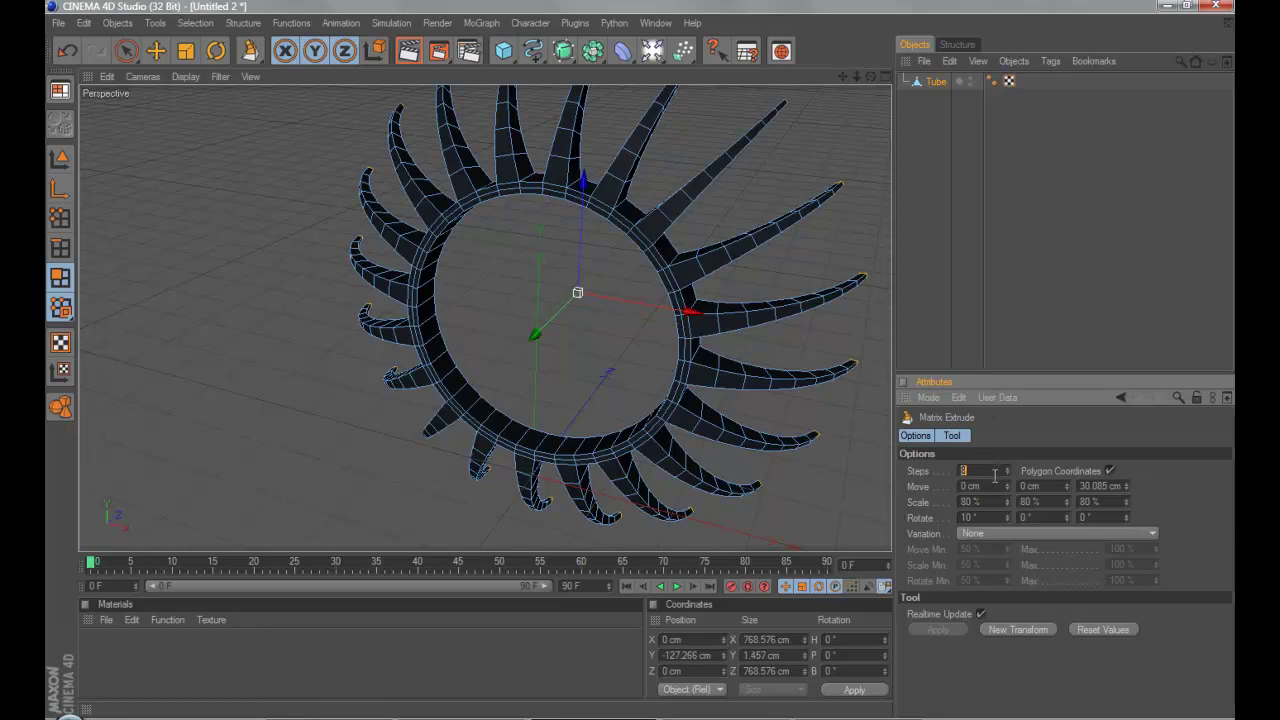
- Try X moves of 5 cm and 20 cm for the spikes' Matrix Extrude
{"action": "scroll", "coordinate": [990, 490], "scroll_direction": "up", "scroll_amount": 12}
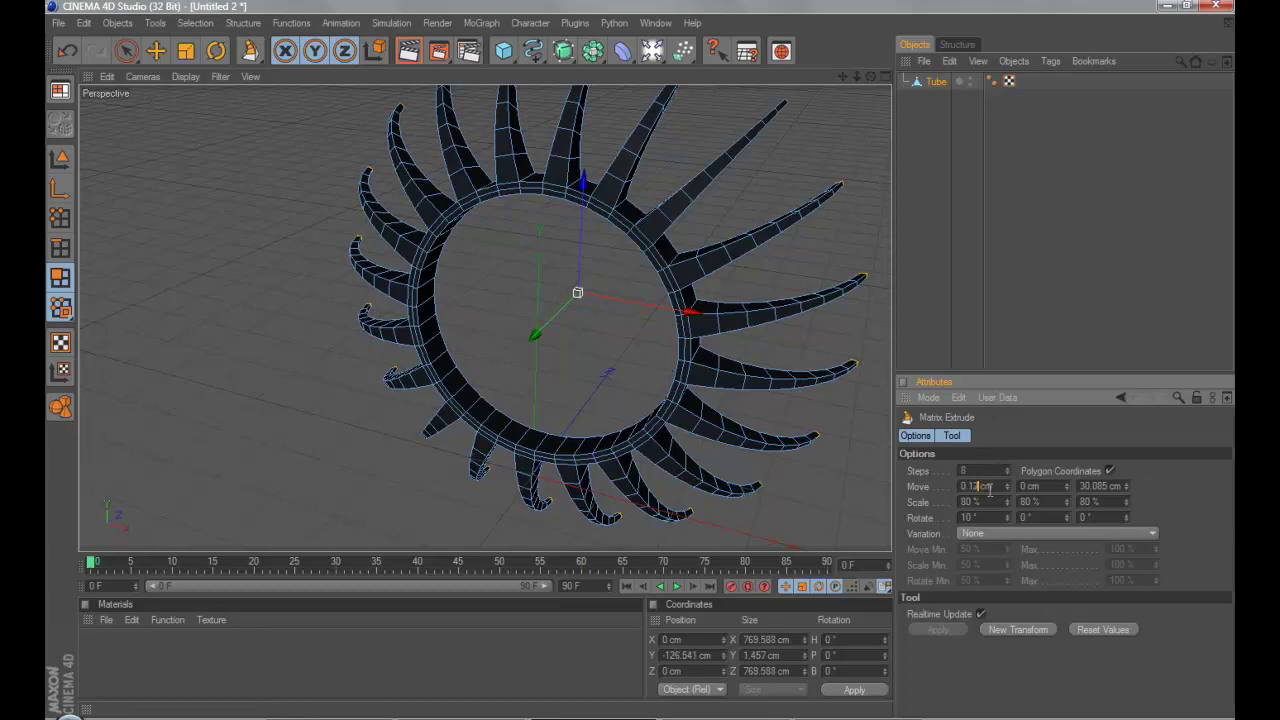
{"action": "double_click", "coordinate": [985, 486]}
{"action": "type", "text": "5"}
{"action": "key", "text": "Return"}
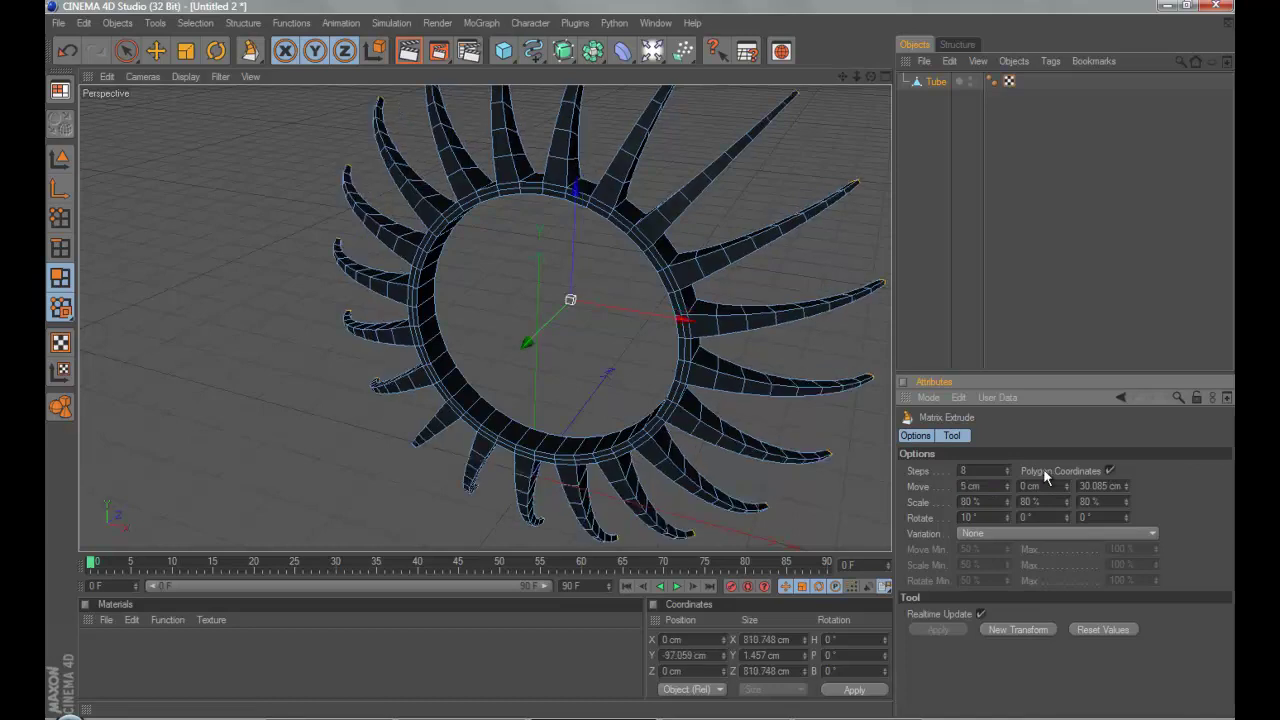
{"action": "scroll", "coordinate": [973, 484], "scroll_direction": "up", "scroll_amount": 1}
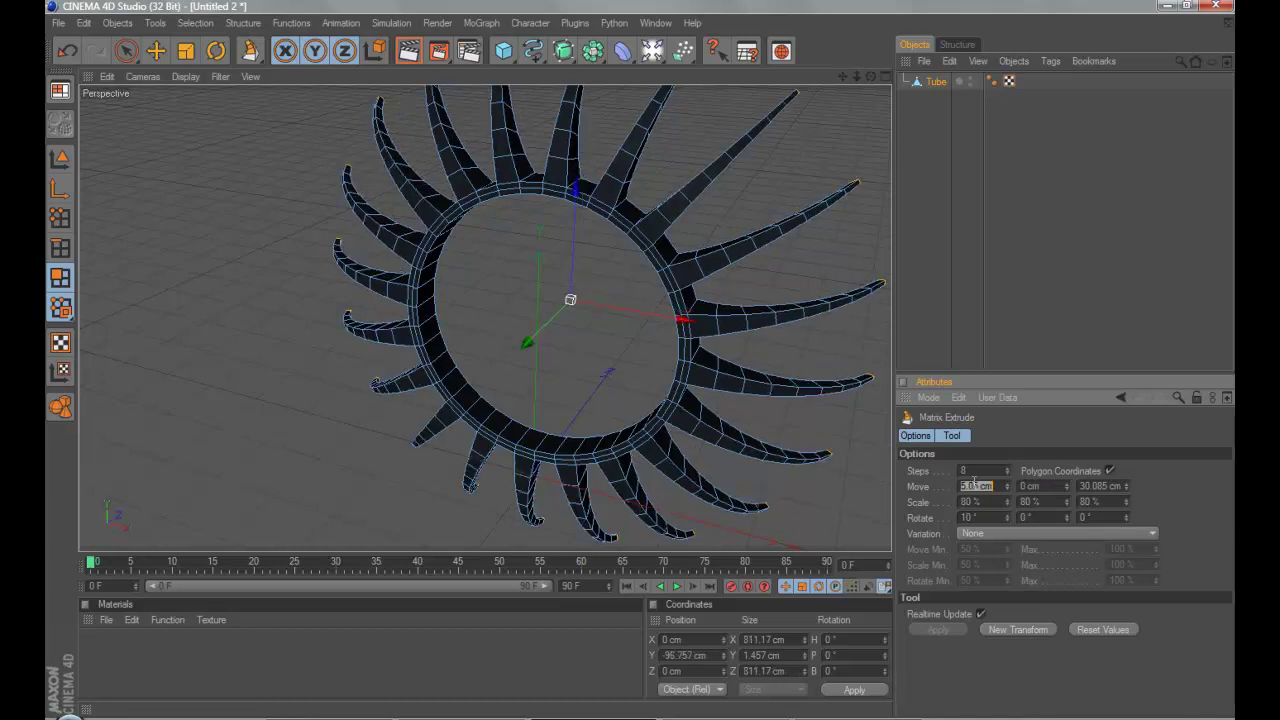
{"action": "type", "text": "20"}
{"action": "key", "text": "Return"}
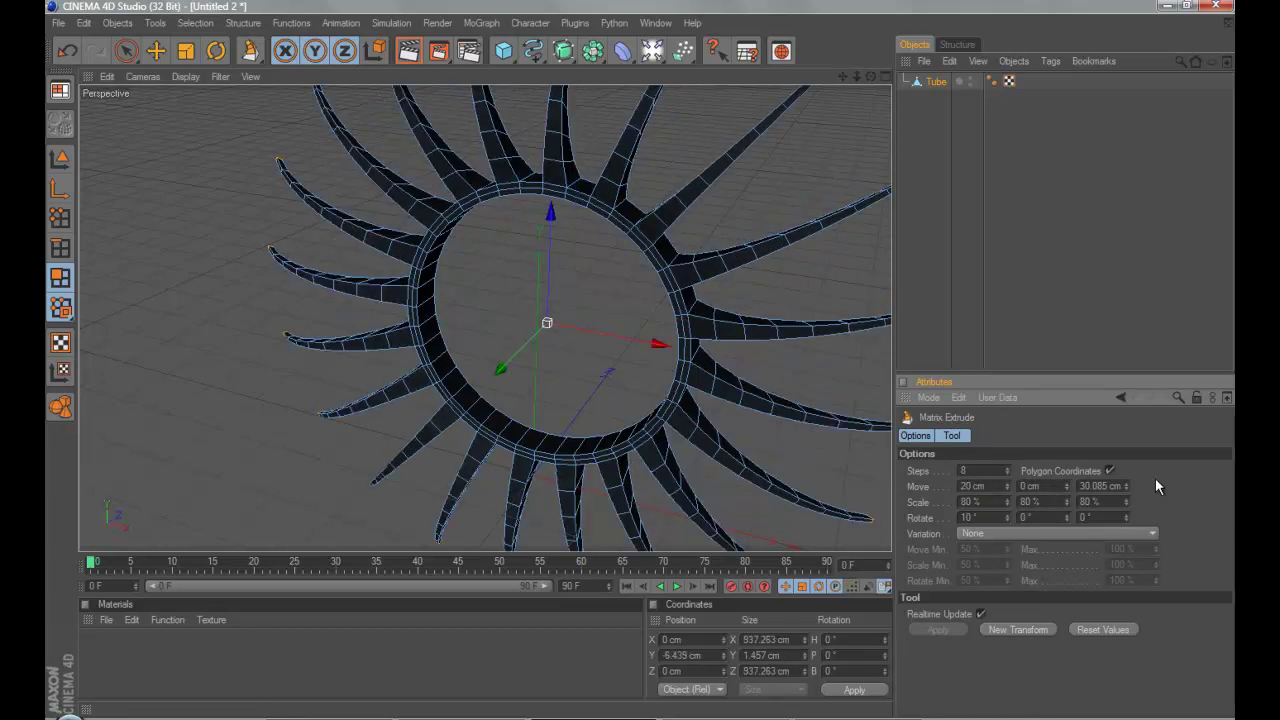
- Try an X move of 50 cm for the spikes' Matrix Extrude, and return it to 0 cm
{"action": "double_click", "coordinate": [981, 486]}
{"action": "type", "text": "50"}
{"action": "key", "text": "Return"}
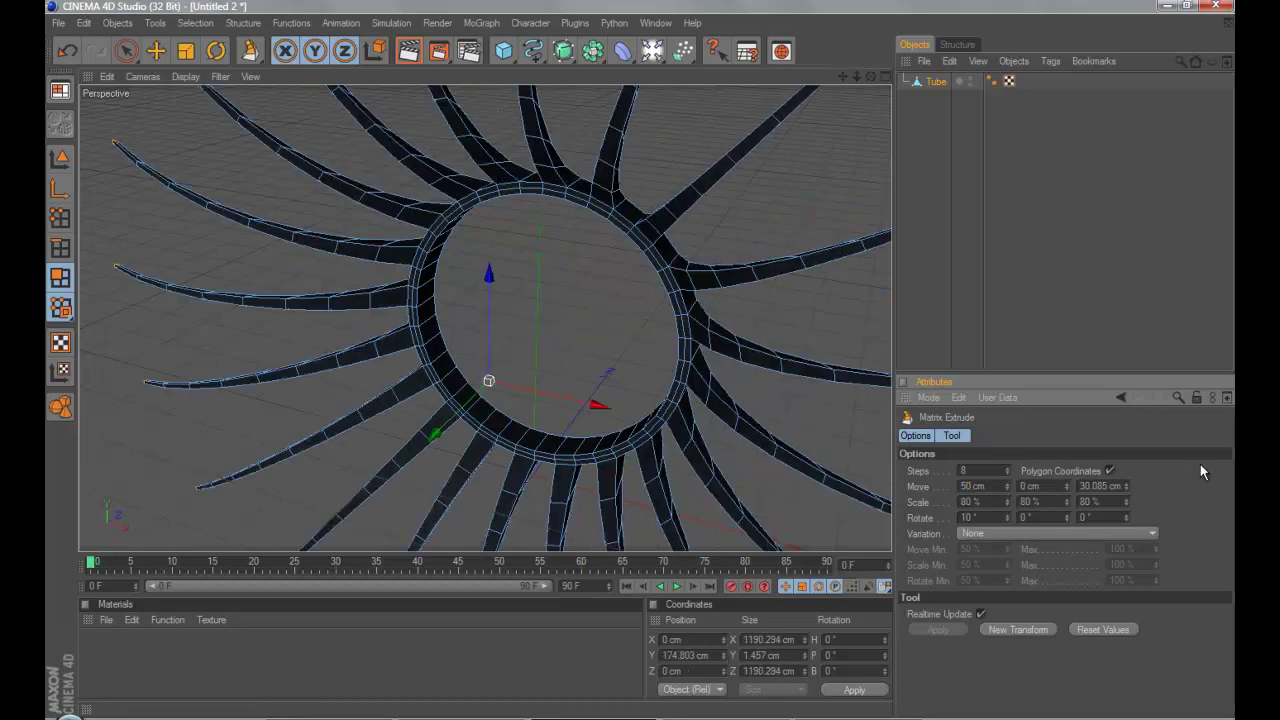
{"action": "scroll", "coordinate": [533, 350], "scroll_direction": "down", "scroll_amount": 5}
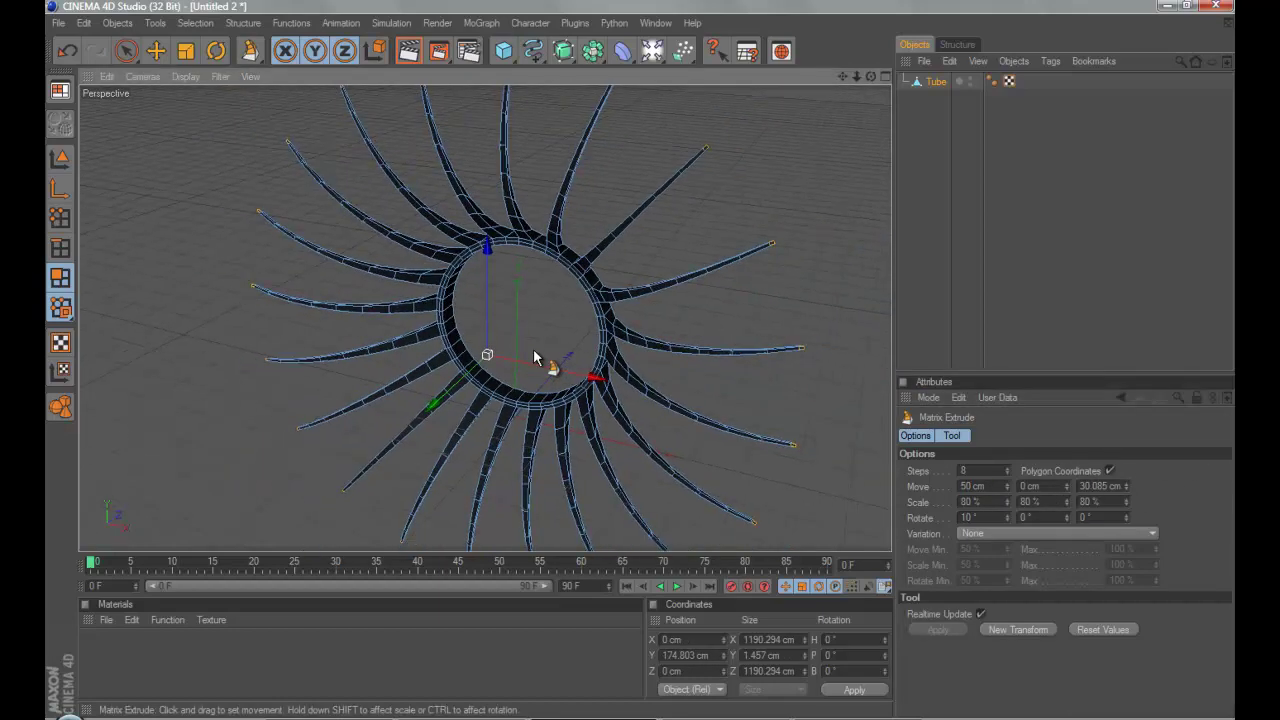
{"action": "scroll", "coordinate": [533, 350], "scroll_direction": "down", "scroll_amount": 2}
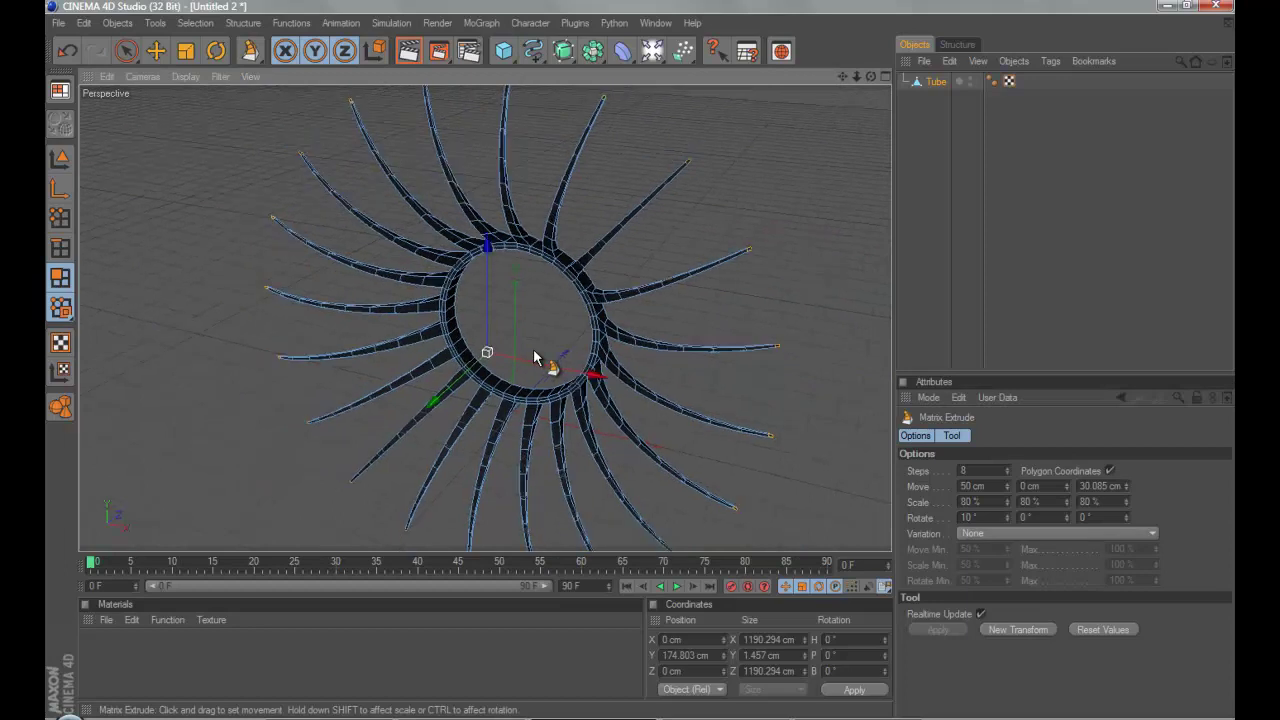
{"action": "double_click", "coordinate": [973, 486]}
{"action": "type", "text": "0"}
{"action": "key", "text": "Return"}
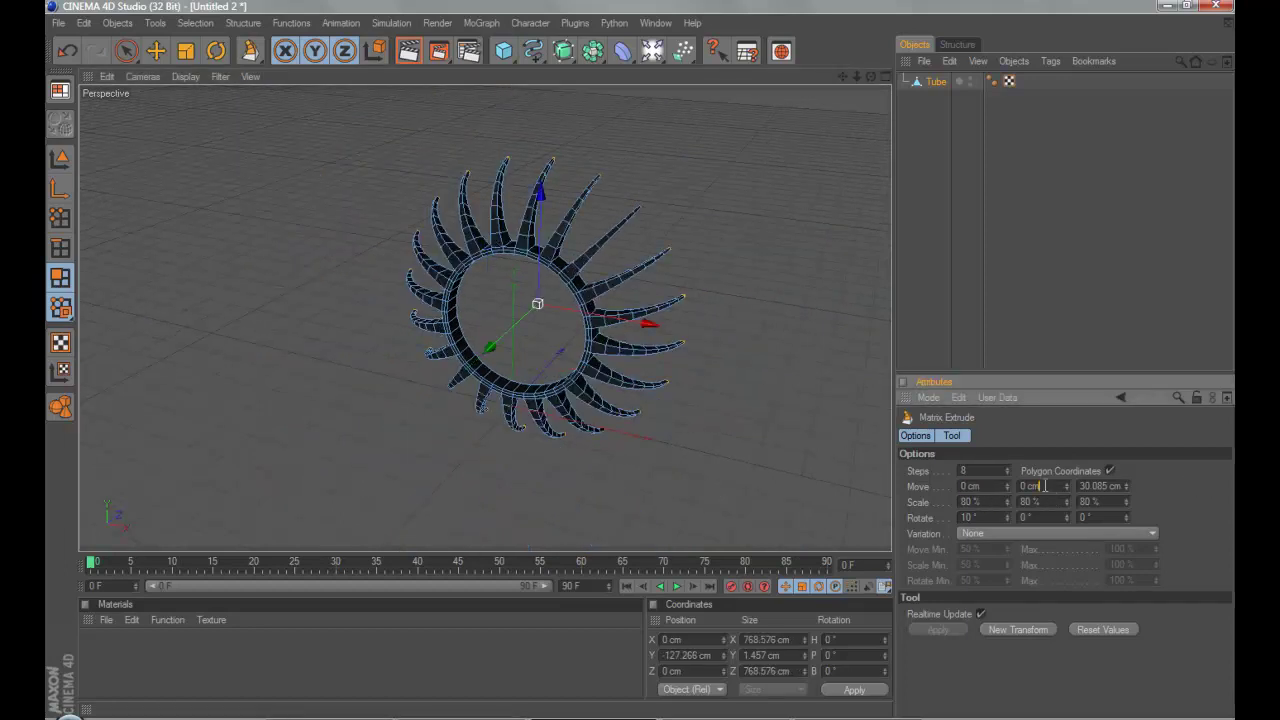
- Try a Y move of 50 cm for the spikes, inspect the ring from the front, and return the Y move to 0 cm
{"action": "type", "text": "50"}
{"action": "key", "text": "Return"}
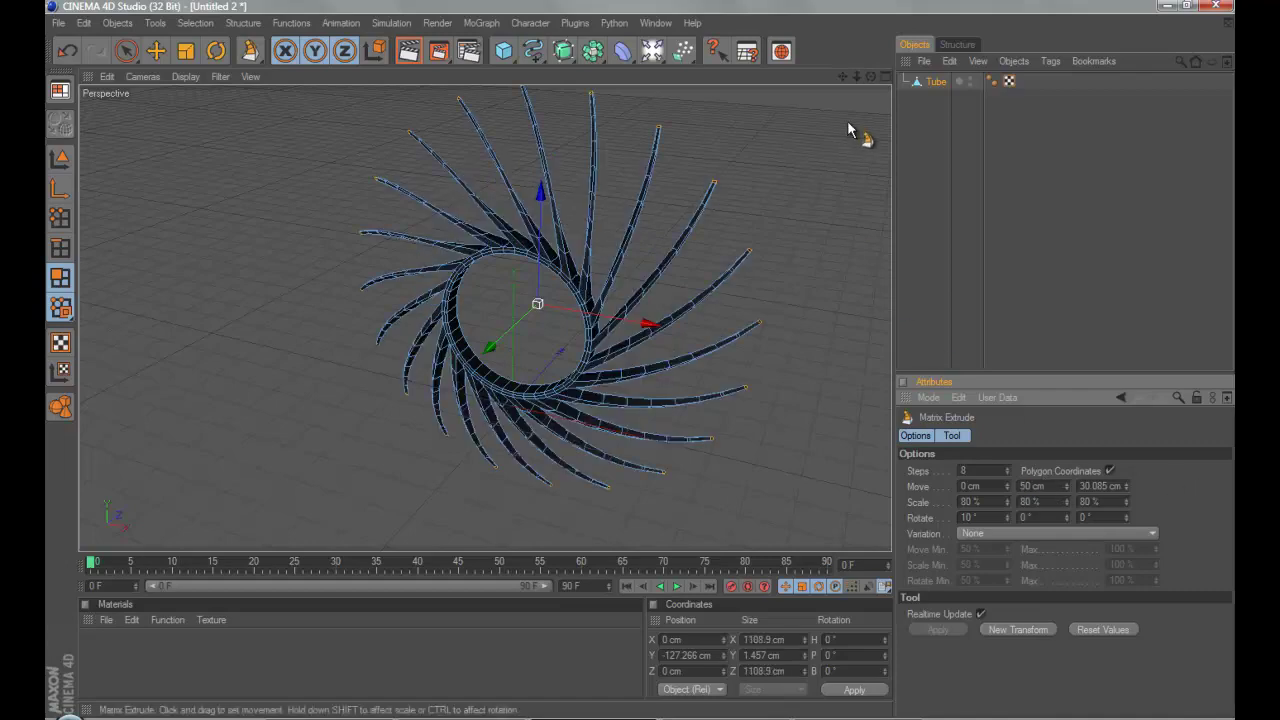
{"action": "left_click_drag", "start_coordinate": [870, 76], "coordinate": [643, 363]}
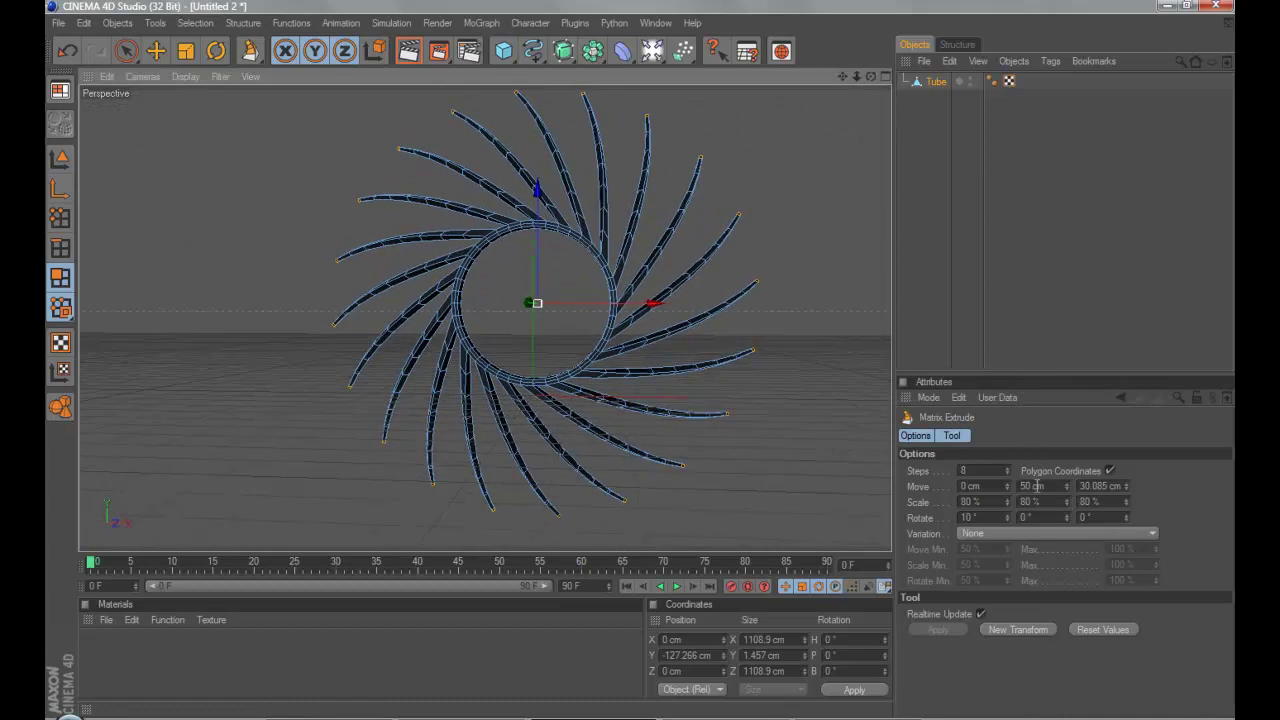
{"action": "double_click", "coordinate": [1037, 486]}
{"action": "type", "text": "0"}
{"action": "left_click", "coordinate": [1203, 482]}
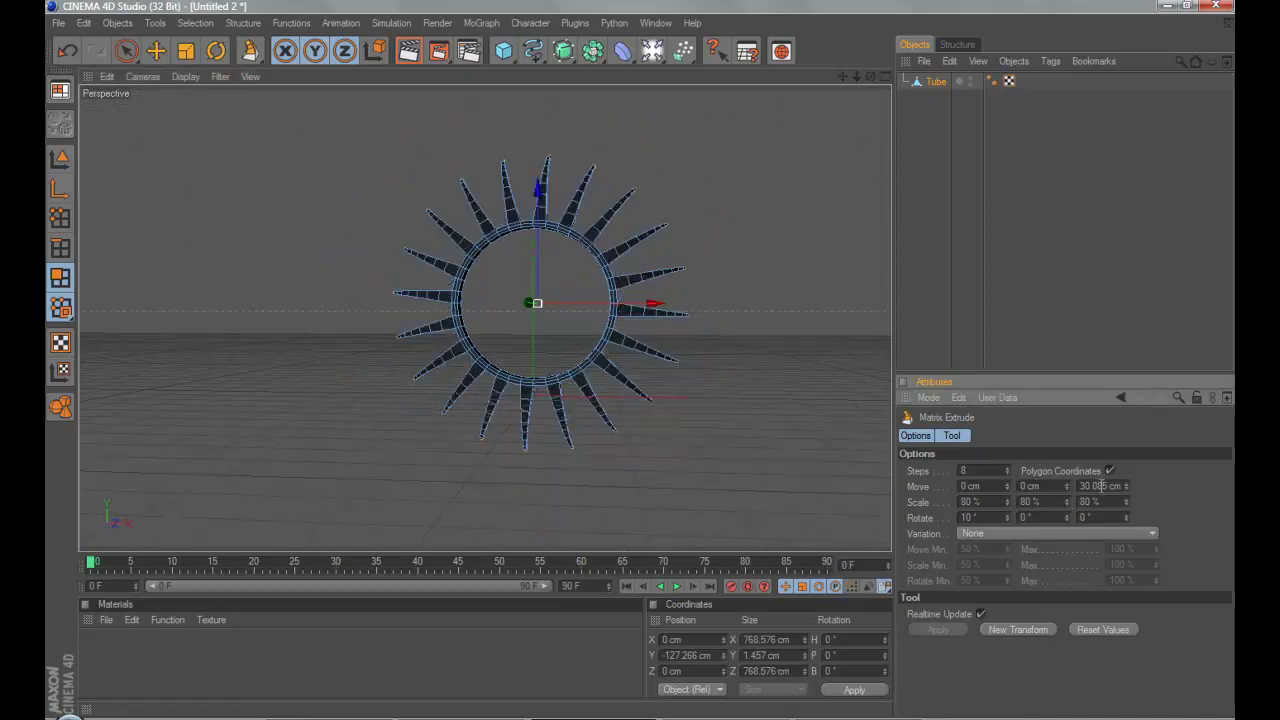
- Try Z moves of 50 cm and 60 cm for the spikes' Matrix Extrude
{"action": "double_click", "coordinate": [1101, 486]}
{"action": "scroll", "coordinate": [1100, 486], "scroll_direction": "up", "scroll_amount": 2}
{"action": "double_click", "coordinate": [1100, 486]}
{"action": "type", "text": "50"}
{"action": "key", "text": "Return"}
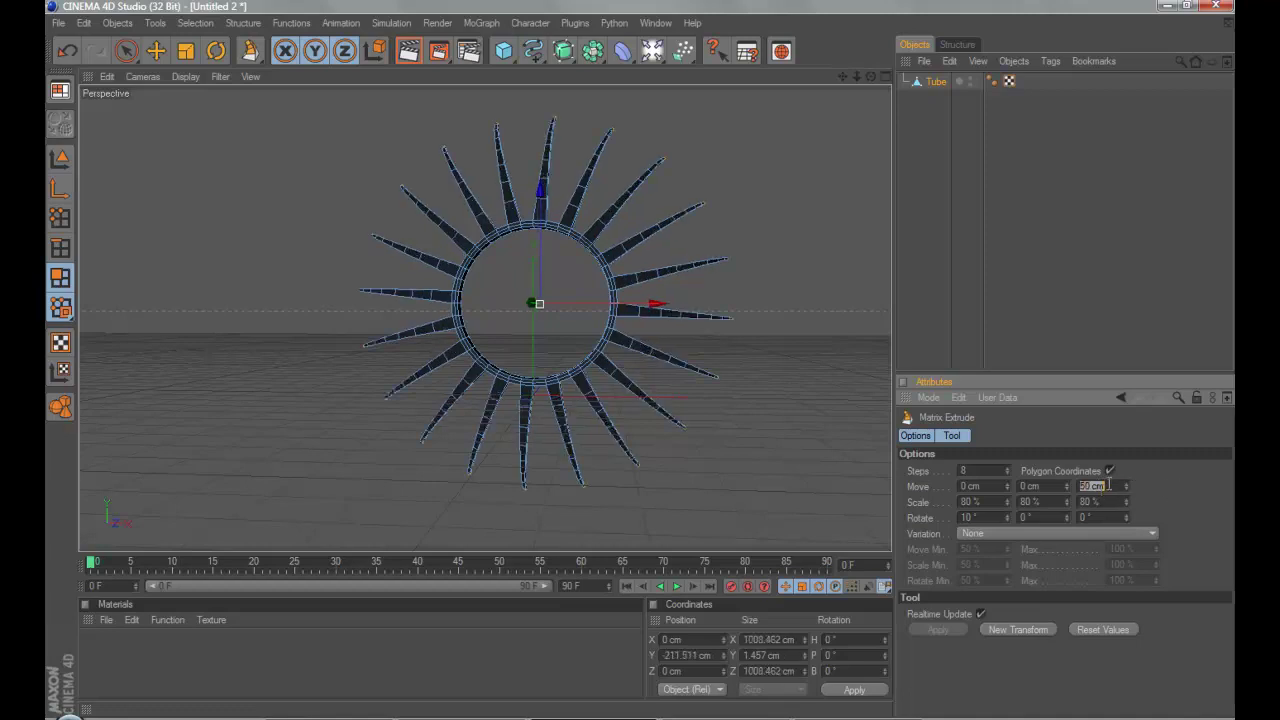
{"action": "type", "text": "60"}
{"action": "key", "text": "Return"}
{"action": "type", "text": "-0"}
{"action": "key", "text": "BackSpace"}
{"action": "key", "text": "BackSpace"}
{"action": "type", "text": "50"}
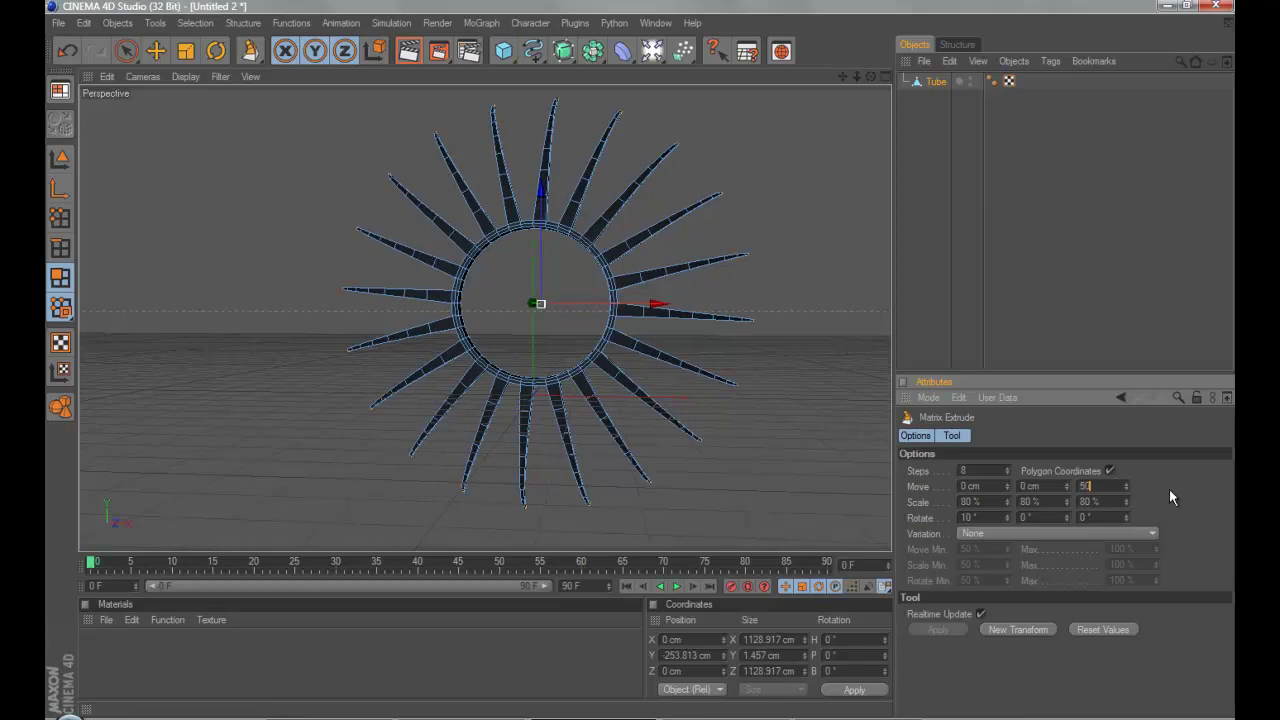
{"action": "key", "text": "Return"}
- Try a Z move of 80 cm for the spikes, and set it to 35 cm
{"action": "double_click", "coordinate": [1104, 486]}
{"action": "type", "text": "80"}
{"action": "key", "text": "Return"}
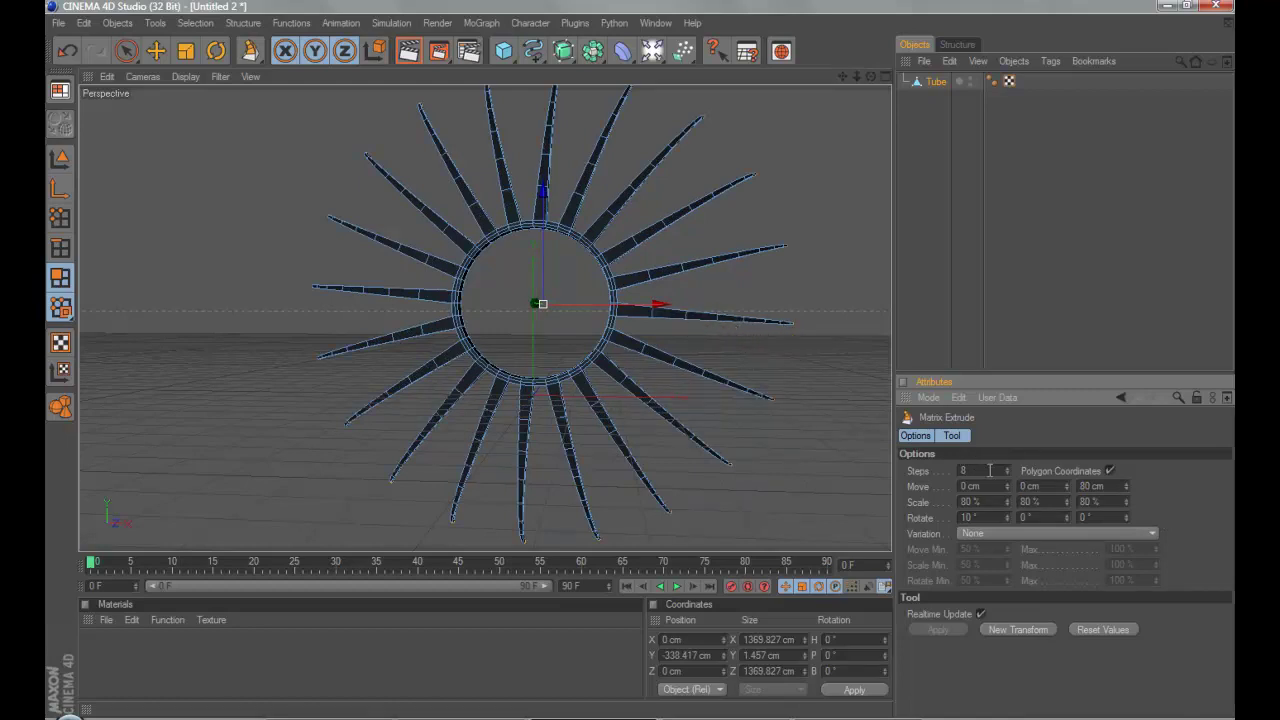
{"action": "left_click", "coordinate": [1115, 486]}
{"action": "key", "text": "Return"}
{"action": "left_click", "coordinate": [1097, 486]}
{"action": "type", "text": "35"}
{"action": "key", "text": "Return"}
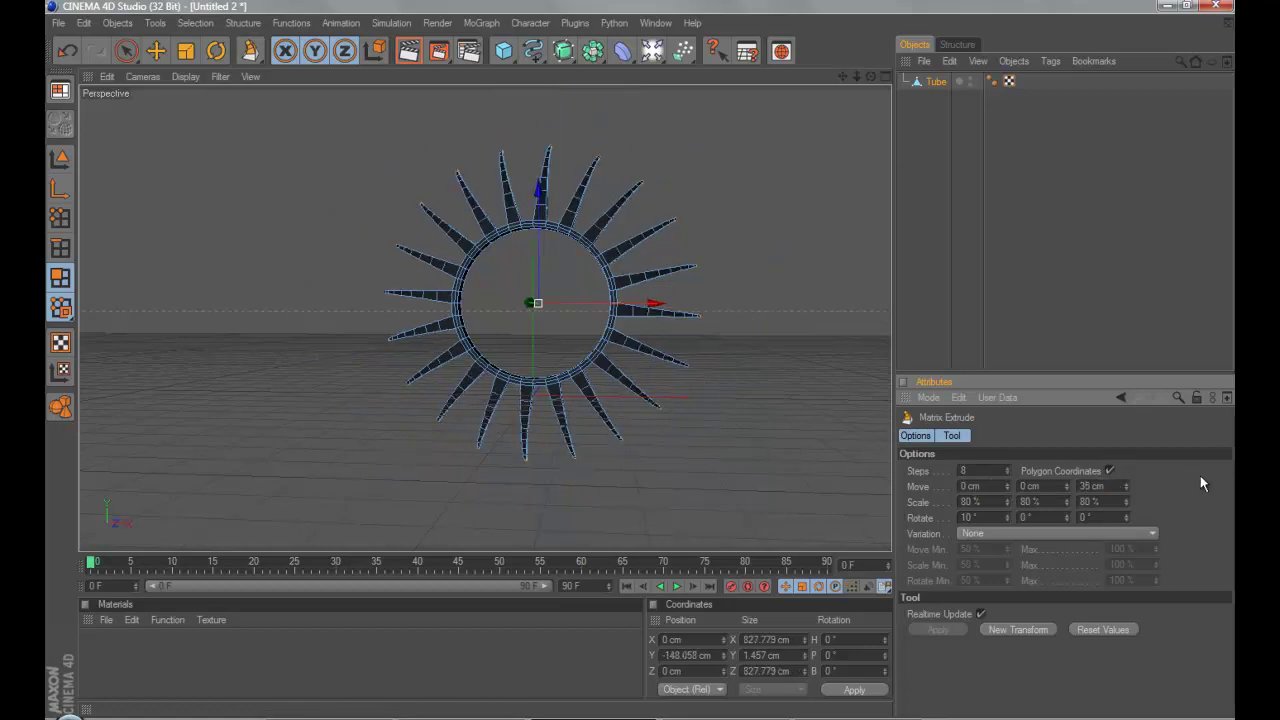
- Raise the X scale of the spikes' Matrix Extrude to 103%
{"action": "left_click", "coordinate": [984, 501]}
{"action": "scroll", "coordinate": [984, 501], "scroll_direction": "up", "scroll_amount": 13}
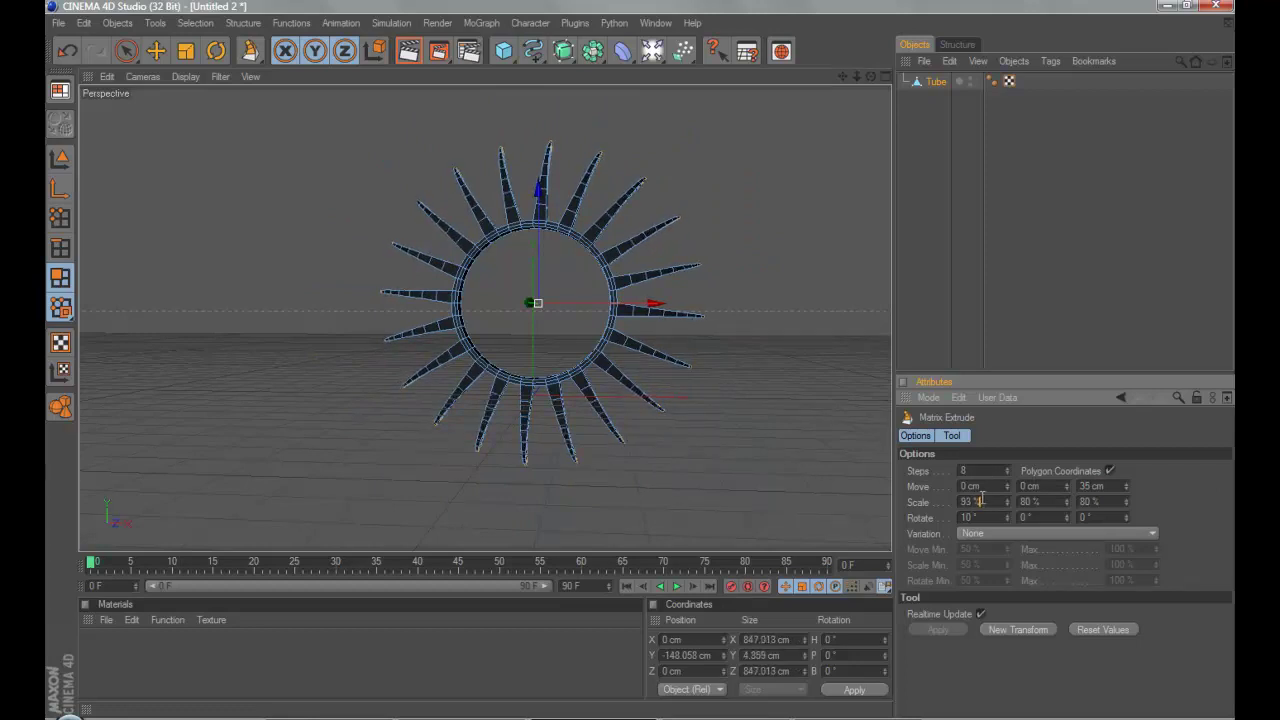
{"action": "scroll", "coordinate": [982, 501], "scroll_direction": "up", "scroll_amount": 2}
{"action": "scroll", "coordinate": [980, 502], "scroll_direction": "up", "scroll_amount": 6}
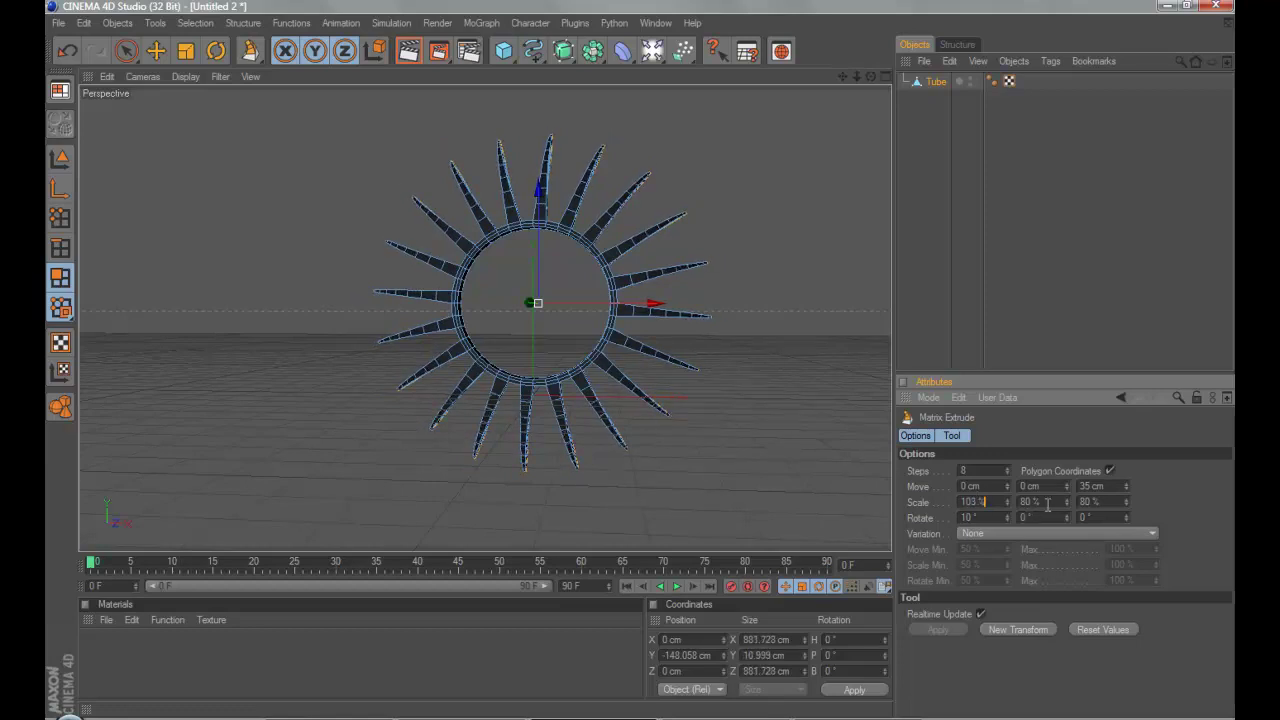
- Try raising the spikes' Y scale gradually to 170%, then clear the polygon selection and undo the deselection
{"action": "scroll", "coordinate": [1038, 502], "scroll_direction": "up", "scroll_amount": 20}
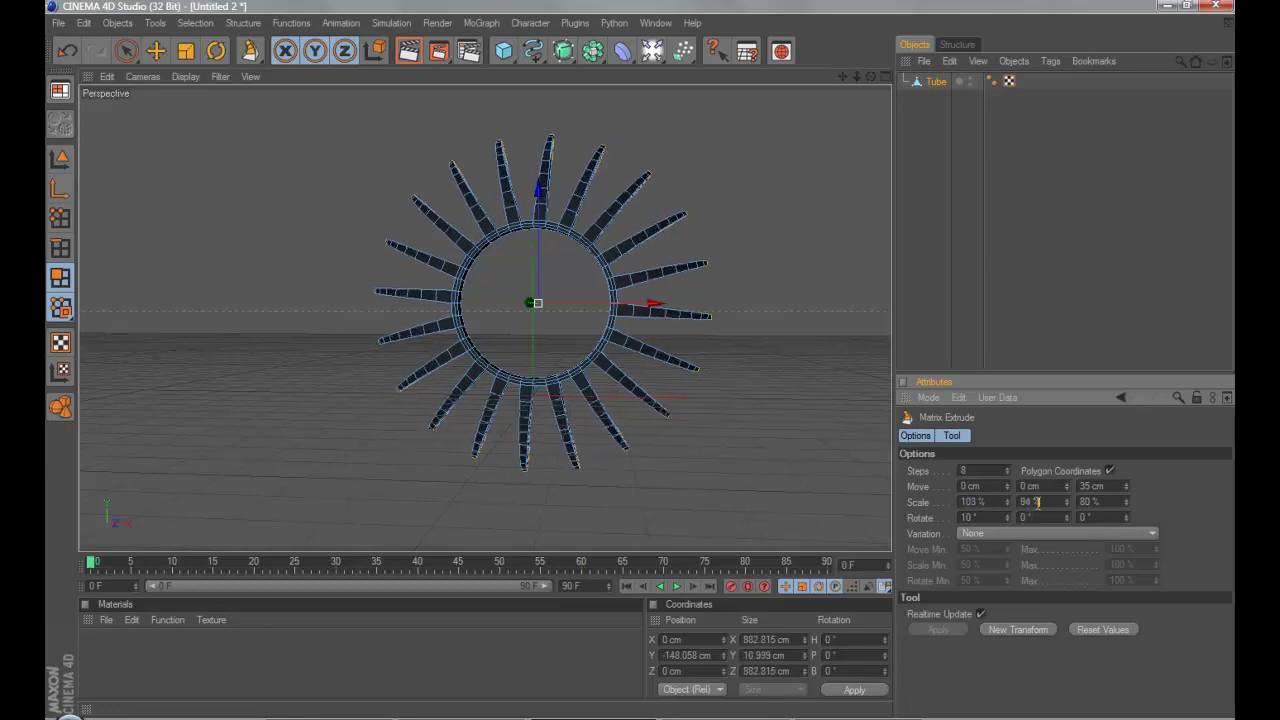
{"action": "scroll", "coordinate": [1038, 502], "scroll_direction": "up", "scroll_amount": 18}
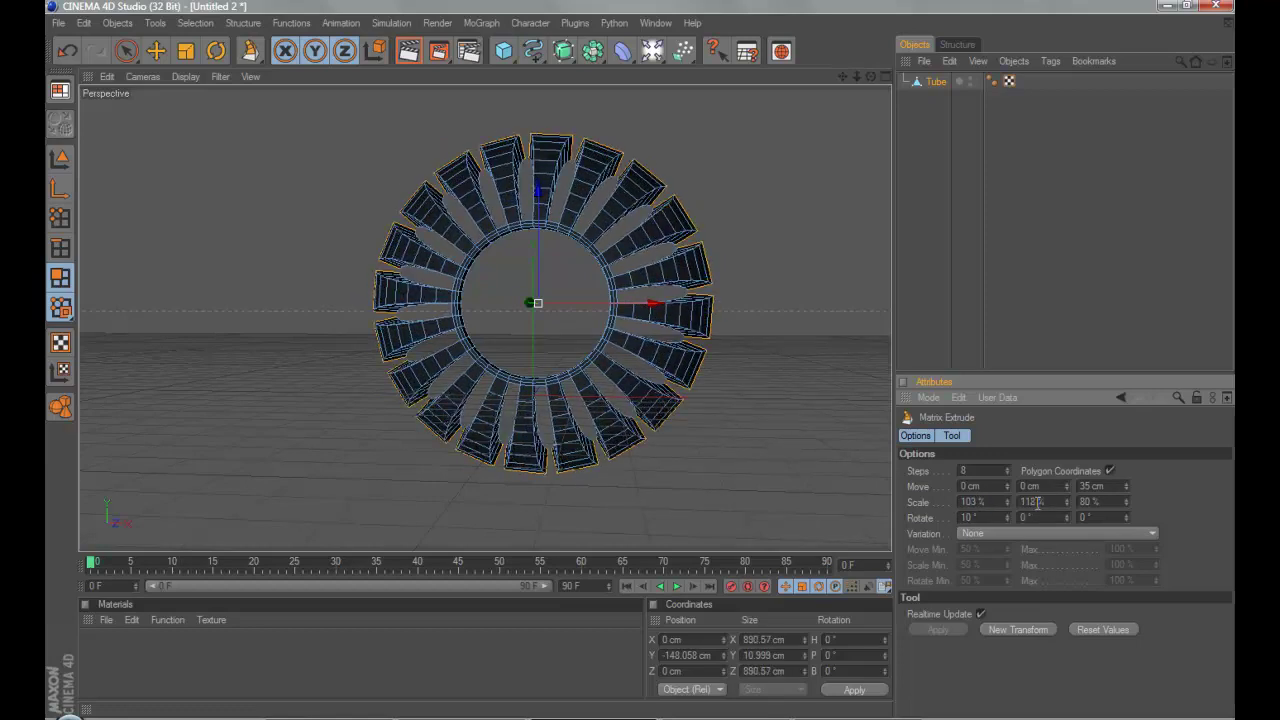
{"action": "scroll", "coordinate": [1038, 503], "scroll_direction": "up", "scroll_amount": 16}
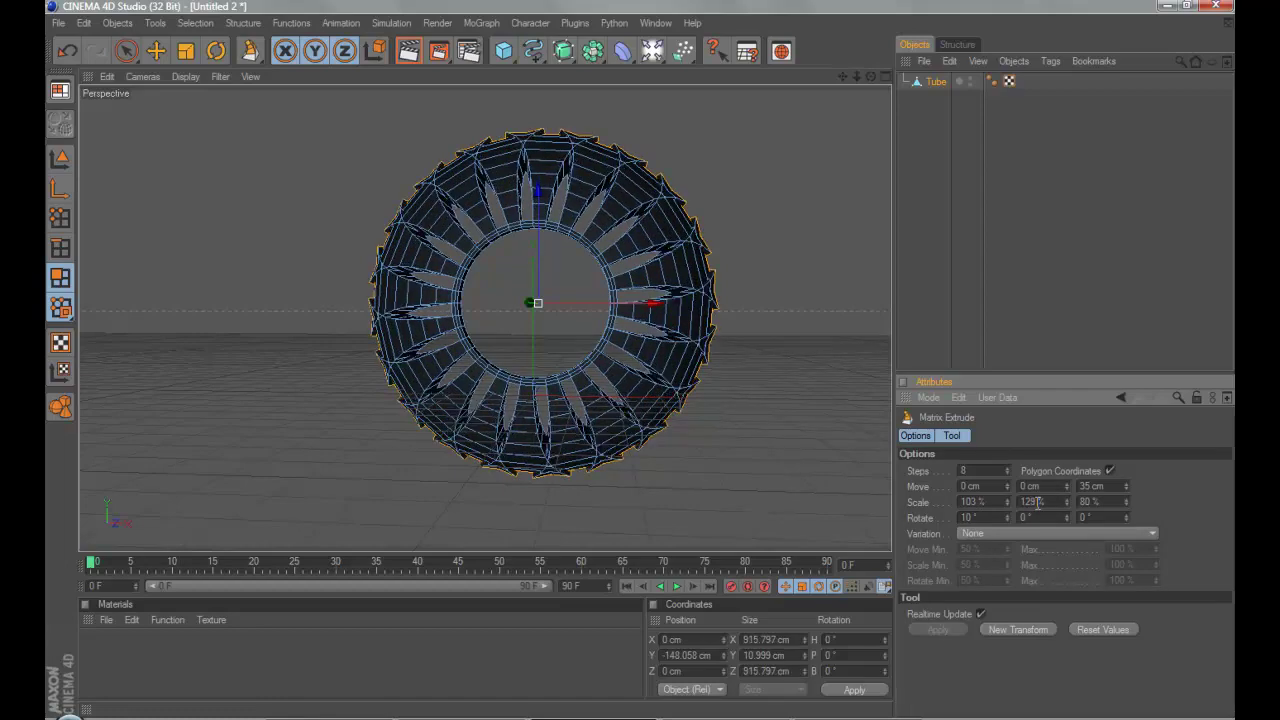
{"action": "scroll", "coordinate": [1038, 503], "scroll_direction": "up", "scroll_amount": 17}
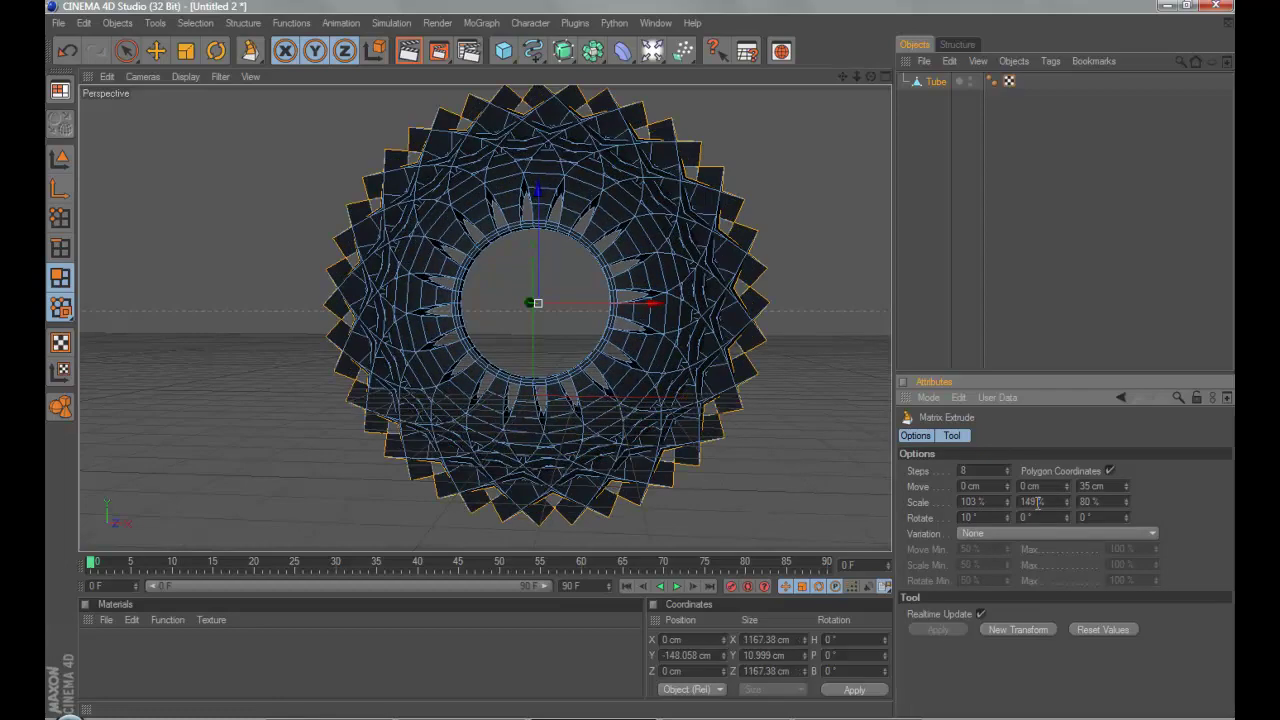
{"action": "scroll", "coordinate": [1038, 503], "scroll_direction": "up", "scroll_amount": 10}
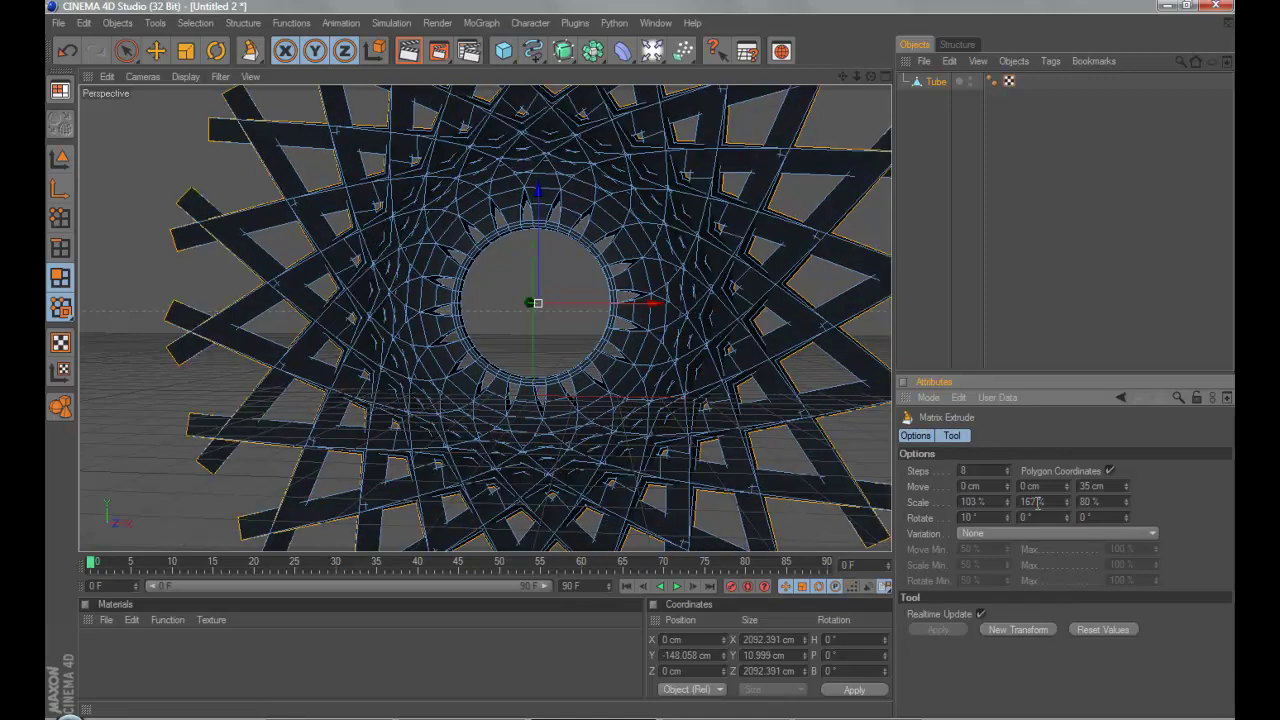
{"action": "scroll", "coordinate": [1038, 503], "scroll_direction": "up", "scroll_amount": 3}
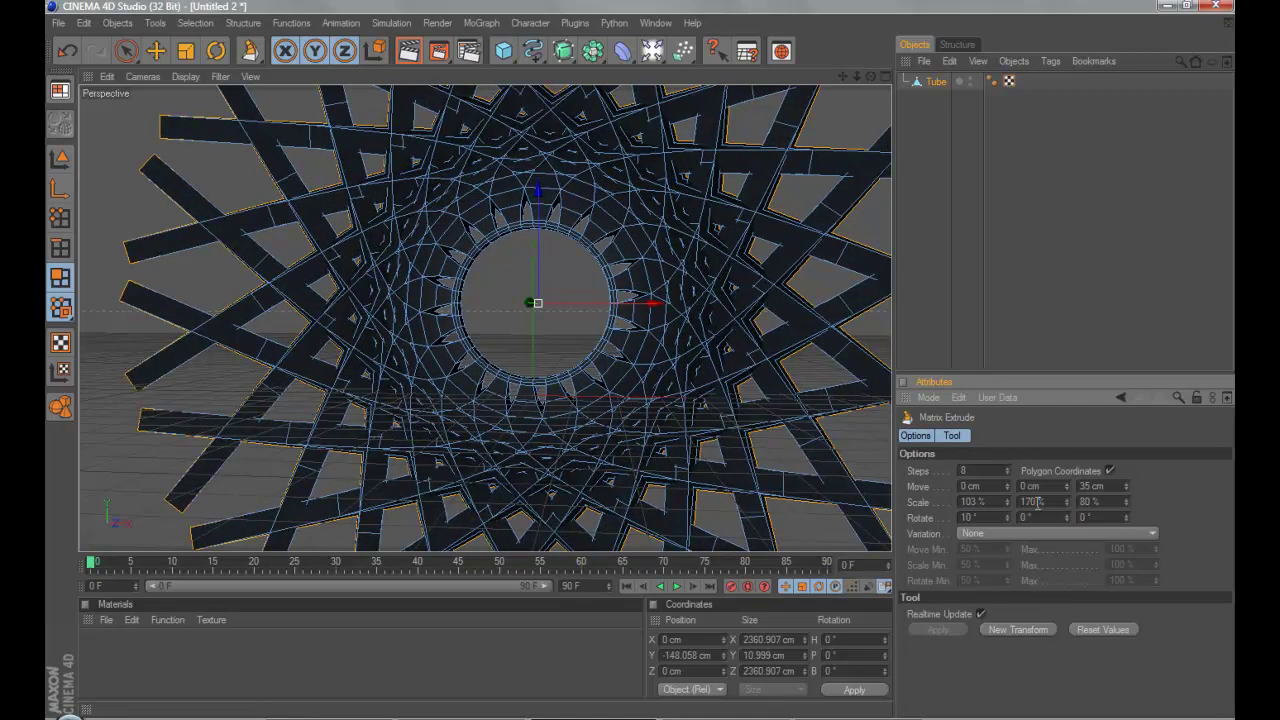
{"action": "left_click", "coordinate": [1040, 318]}
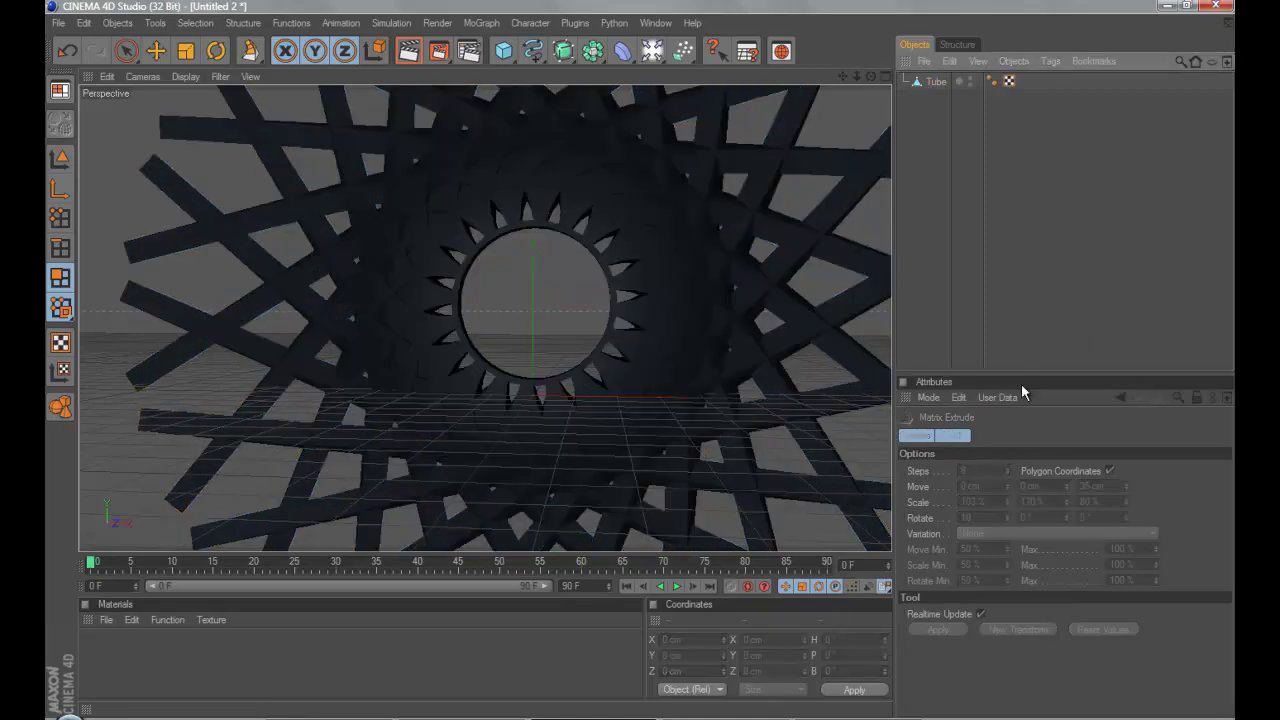
{"action": "left_click", "coordinate": [1037, 498]}
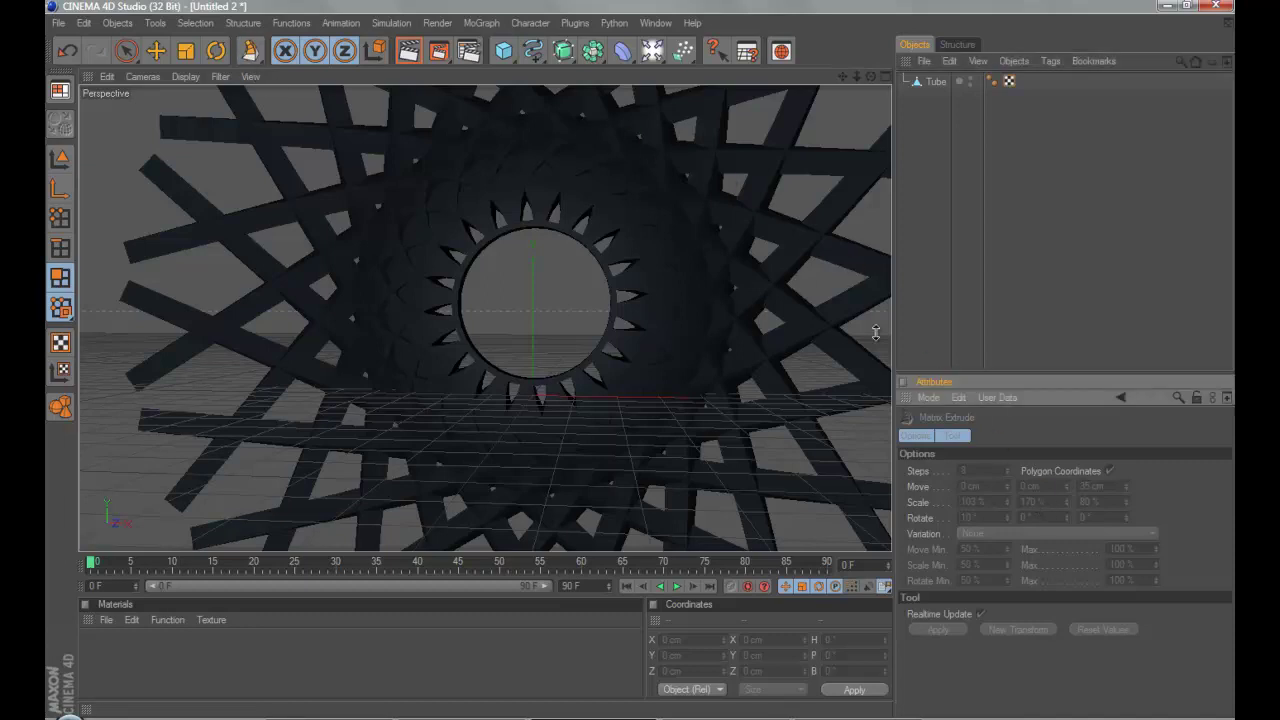
{"action": "key", "text": "ctrl+z"}
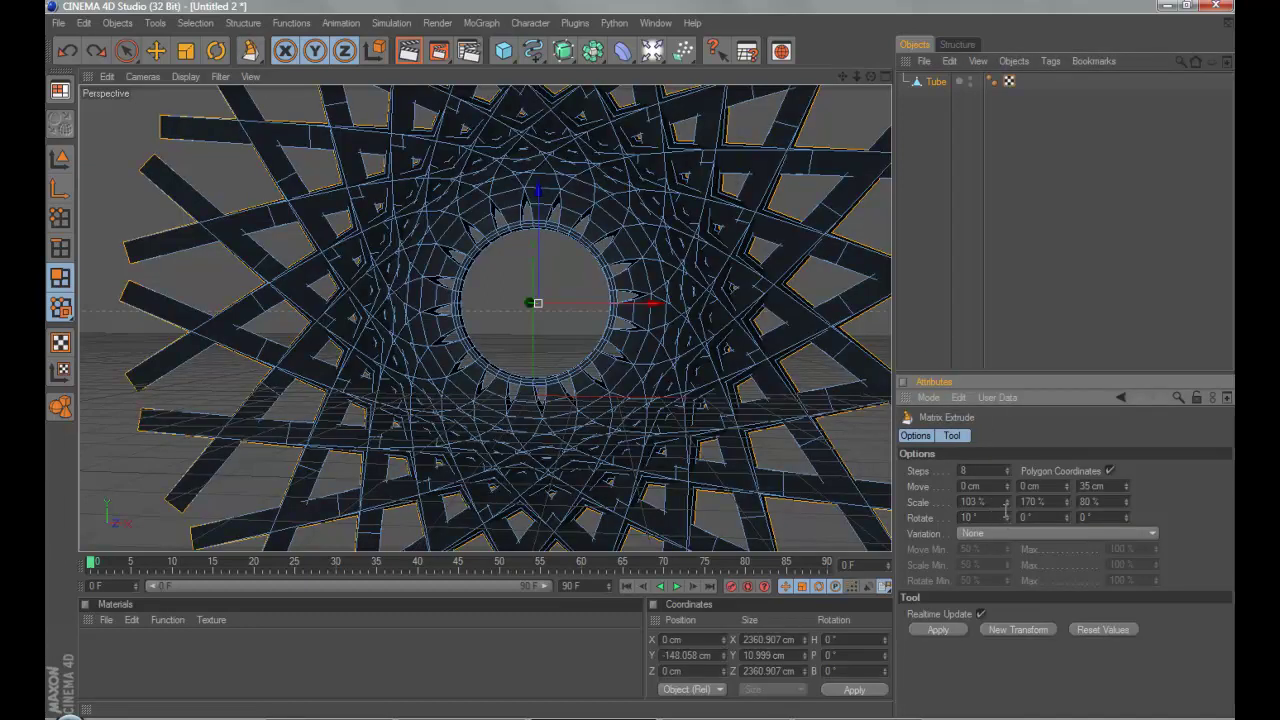
- Try a Y scale of 0% for the spikes, and undo the Matrix Extrude
{"action": "double_click", "coordinate": [1053, 501]}
{"action": "type", "text": "0"}
{"action": "key", "text": "Return"}
{"action": "key", "text": "ctrl+z"}
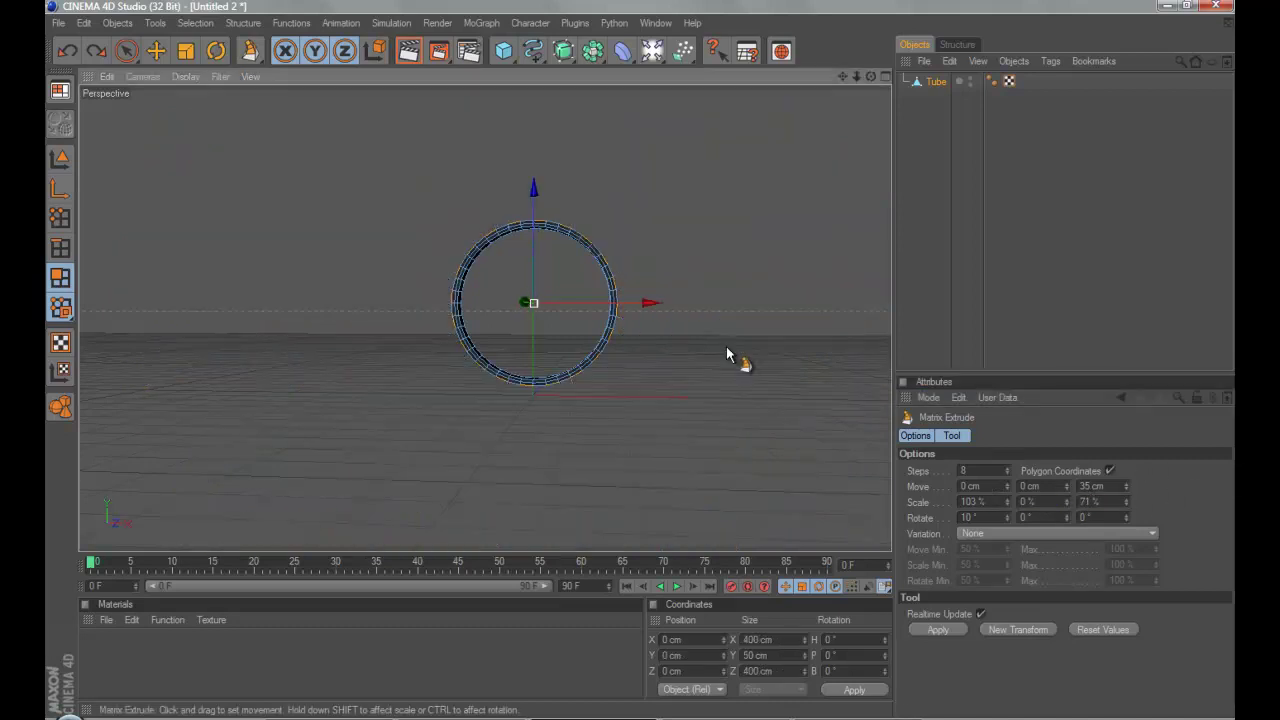
- Matrix Extrude the selected outer polygons again with a Z move of about 35 cm, and set the scale to 11% in X and 5% in Y
{"action": "left_click_drag", "start_coordinate": [466, 220], "coordinate": [651, 371]}
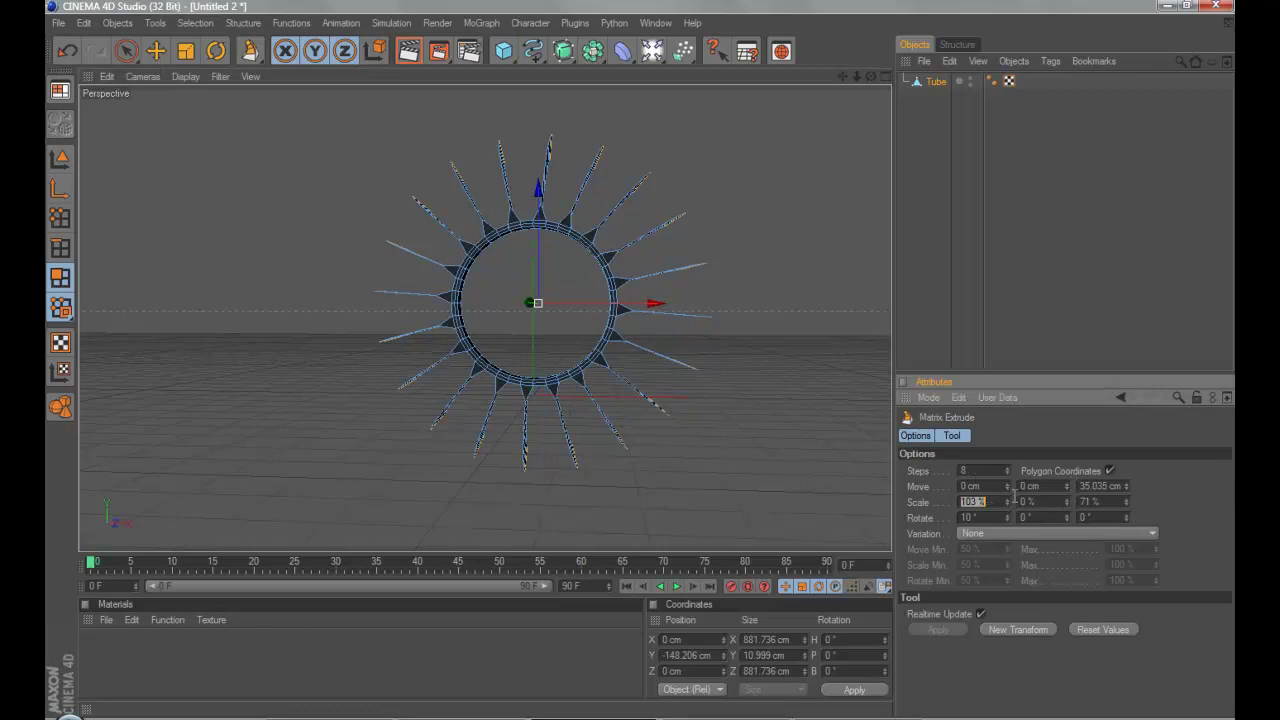
{"action": "left_click", "coordinate": [1030, 501]}
{"action": "type", "text": "2"}
{"action": "scroll", "coordinate": [981, 500], "scroll_direction": "up", "scroll_amount": 6}
{"action": "double_click", "coordinate": [981, 500]}
{"action": "type", "text": "0"}
{"action": "key", "text": "Return"}
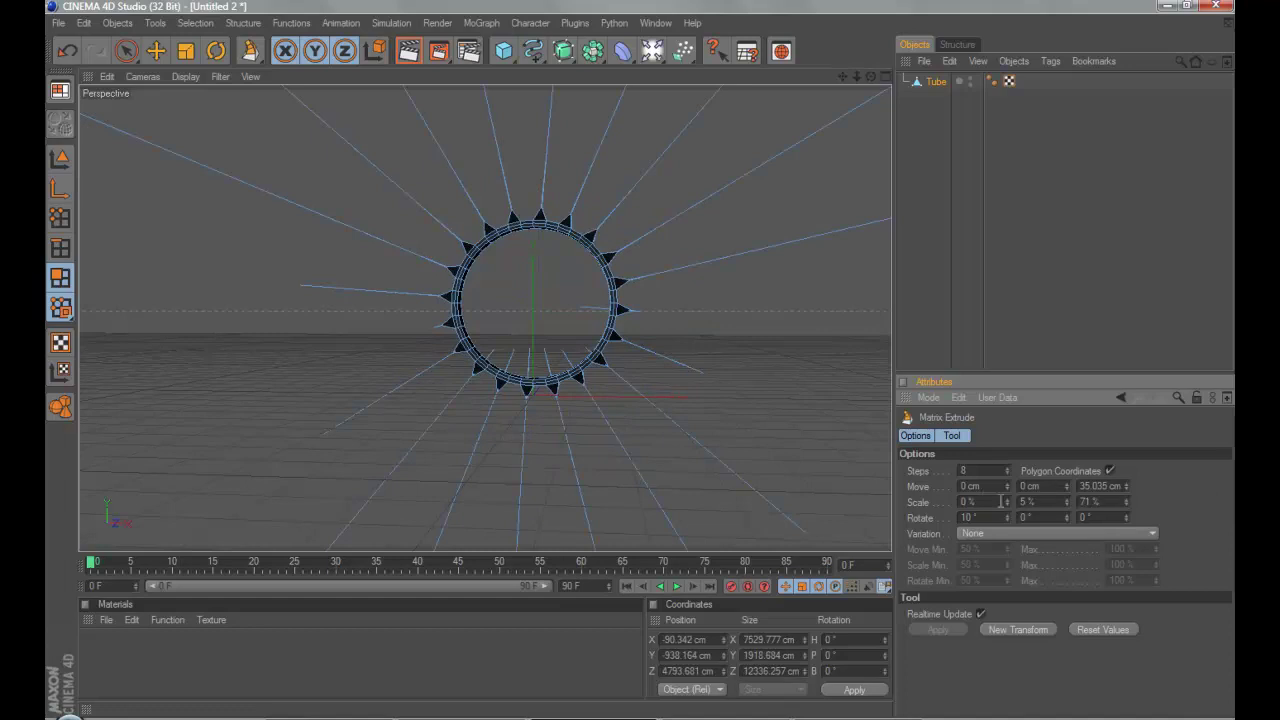
{"action": "scroll", "coordinate": [992, 499], "scroll_direction": "up", "scroll_amount": 13}
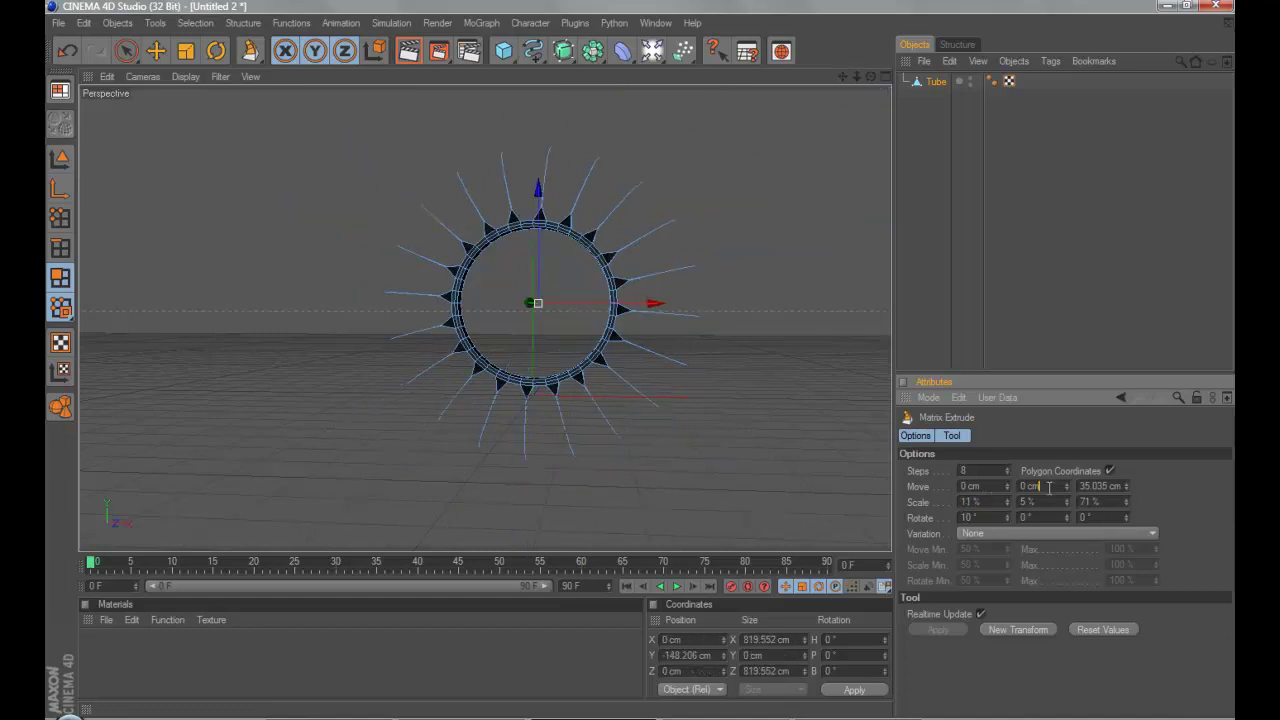
- Give the spikes a Y move of 7 cm, and try Y scales of 43% and 50%
{"action": "scroll", "coordinate": [1049, 488], "scroll_direction": "up", "scroll_amount": 7}
{"action": "double_click", "coordinate": [1030, 501]}
{"action": "type", "text": "43"}
{"action": "key", "text": "Return"}
{"action": "double_click", "coordinate": [1034, 502]}
{"action": "type", "text": "50"}
{"action": "key", "text": "Return"}
- Set the spikes' Y scale to 85% and their Y move to 6 cm
{"action": "double_click", "coordinate": [1056, 501]}
{"action": "type", "text": "80"}
{"action": "key", "text": "Return"}
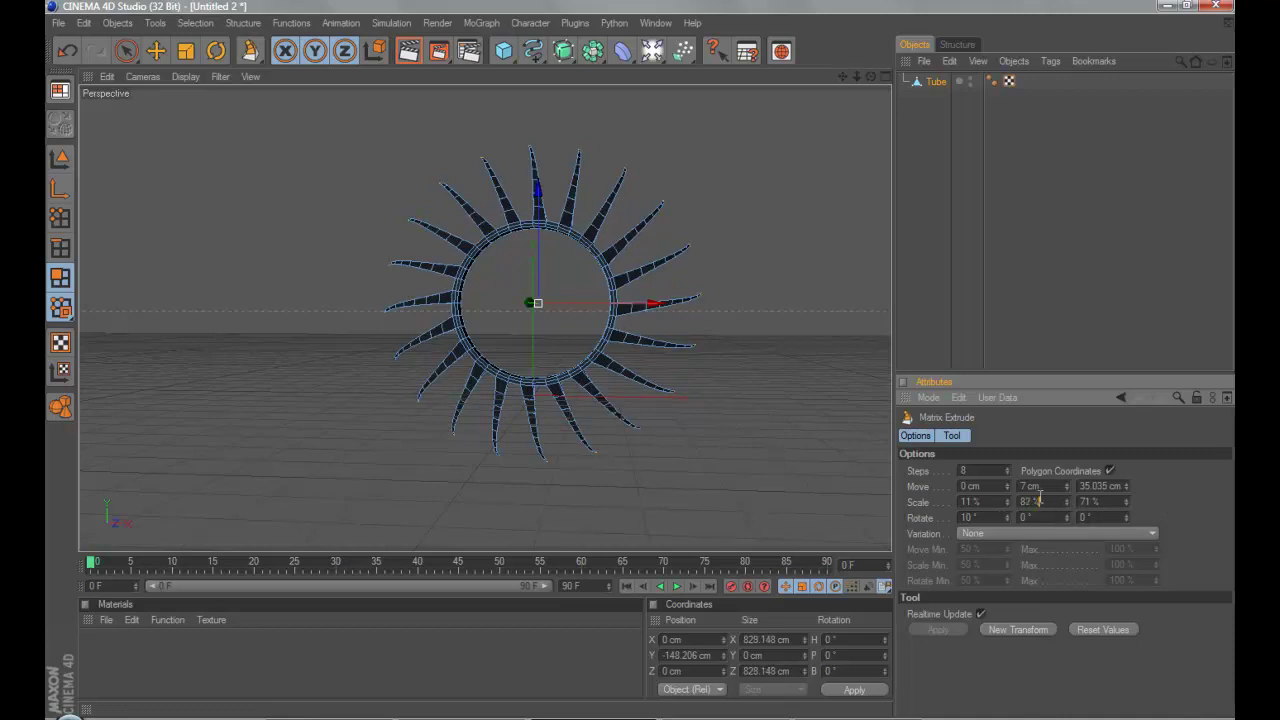
{"action": "scroll", "coordinate": [1040, 499], "scroll_direction": "up", "scroll_amount": 5}
{"action": "scroll", "coordinate": [1038, 490], "scroll_direction": "down", "scroll_amount": 1}
{"action": "scroll", "coordinate": [1037, 500], "scroll_direction": "down", "scroll_amount": 2}
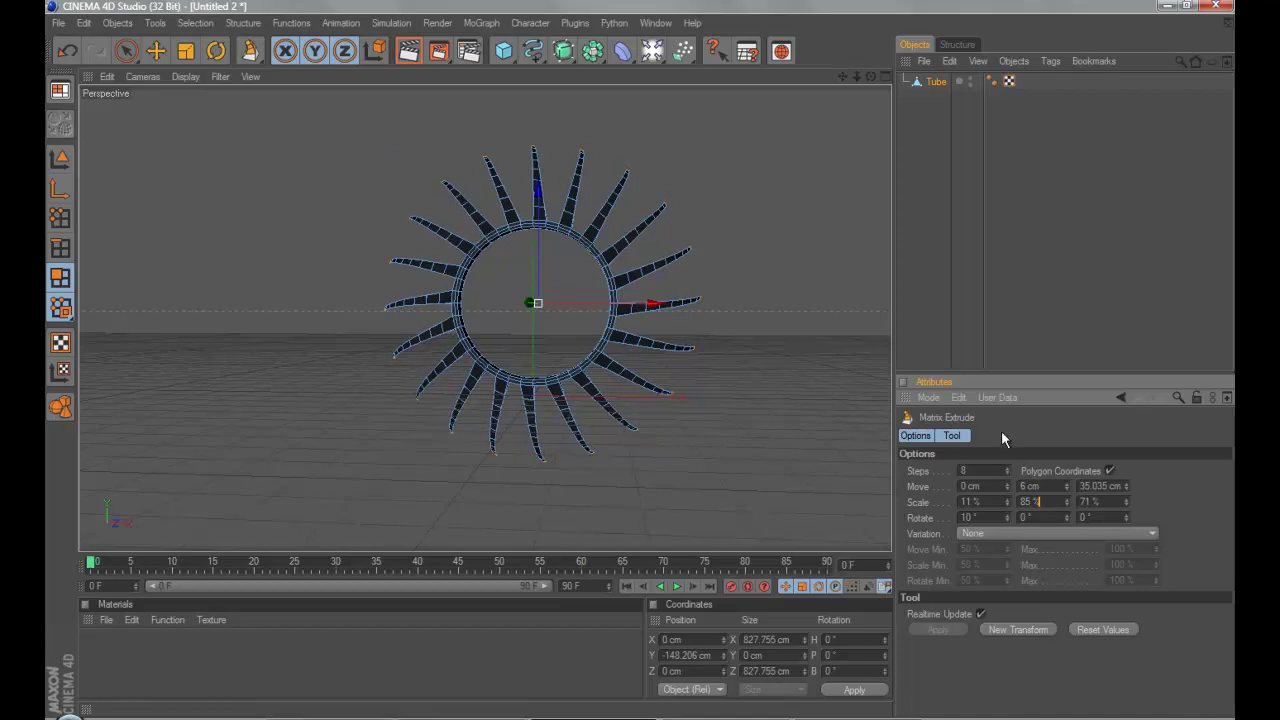
- Try a Z scale of 180% for the spikes, set it to 50%, and inspect the ring from the side
{"action": "double_click", "coordinate": [1106, 501]}
{"action": "type", "text": "0"}
{"action": "type", "text": "180"}
{"action": "double_click", "coordinate": [1116, 500]}
{"action": "type", "text": "5"}
{"action": "key", "text": "Return"}
{"action": "left_click", "coordinate": [1113, 499]}
{"action": "type", "text": "0"}
{"action": "left_click_drag", "start_coordinate": [768, 356], "coordinate": [641, 357], "text": "alt"}
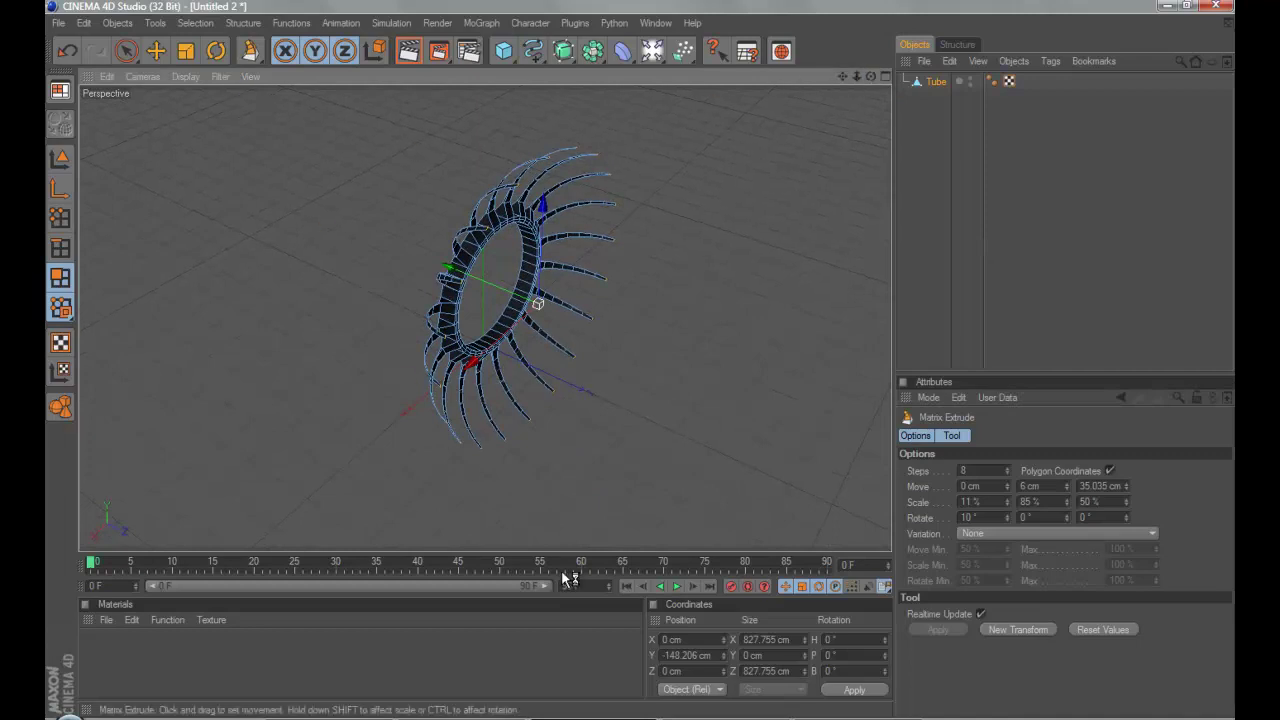
- Try Z scales of 80% and 40% for the spikes, and return to 50%
{"action": "double_click", "coordinate": [1095, 502]}
{"action": "type", "text": "80"}
{"action": "double_click", "coordinate": [1113, 501]}
{"action": "type", "text": "40"}
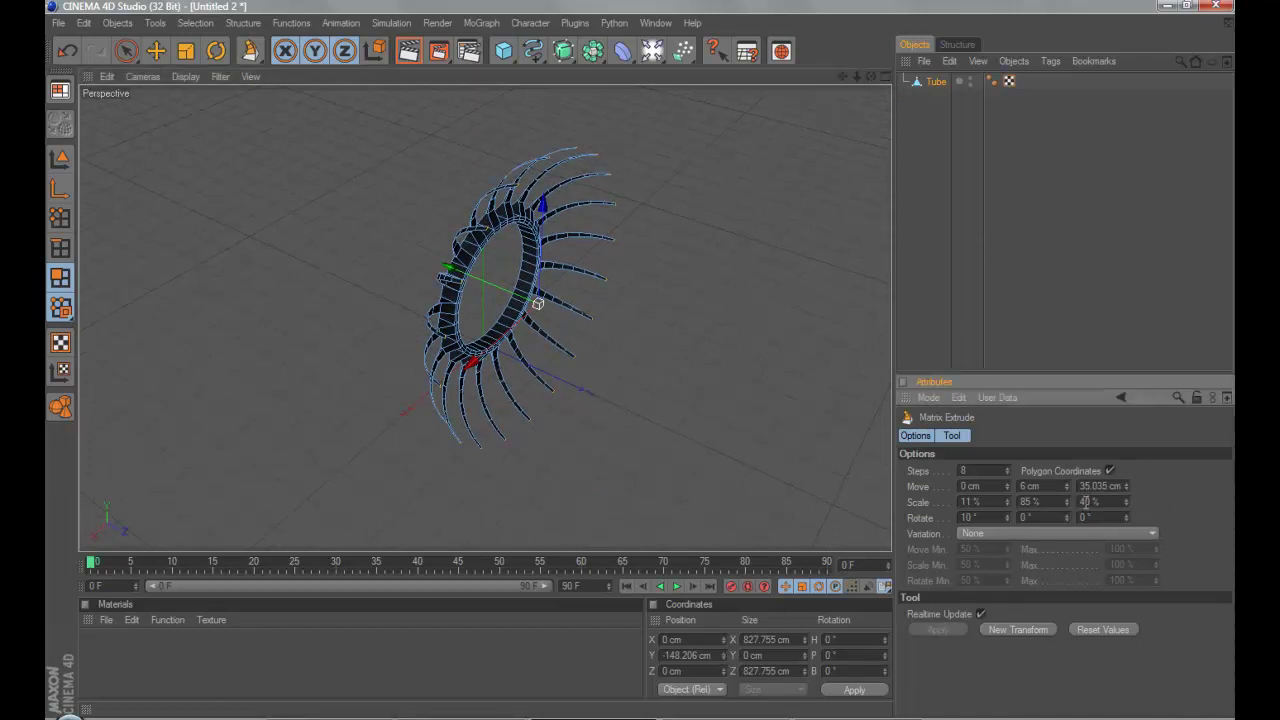
{"action": "double_click", "coordinate": [1086, 502]}
{"action": "type", "text": "50"}
{"action": "left_click", "coordinate": [1162, 492]}
- Try X rotations of 50° and -20° for the extruded spikes
{"action": "mouse_move", "coordinate": [874, 78]}
{"action": "left_mouse_down"}
{"action": "mouse_move", "coordinate": [612, 366]}
{"action": "mouse_move", "coordinate": [904, 69]}
{"action": "mouse_move", "coordinate": [640, 358]}
{"action": "mouse_move", "coordinate": [868, 76]}
{"action": "left_mouse_up"}
{"action": "left_click", "coordinate": [976, 519]}
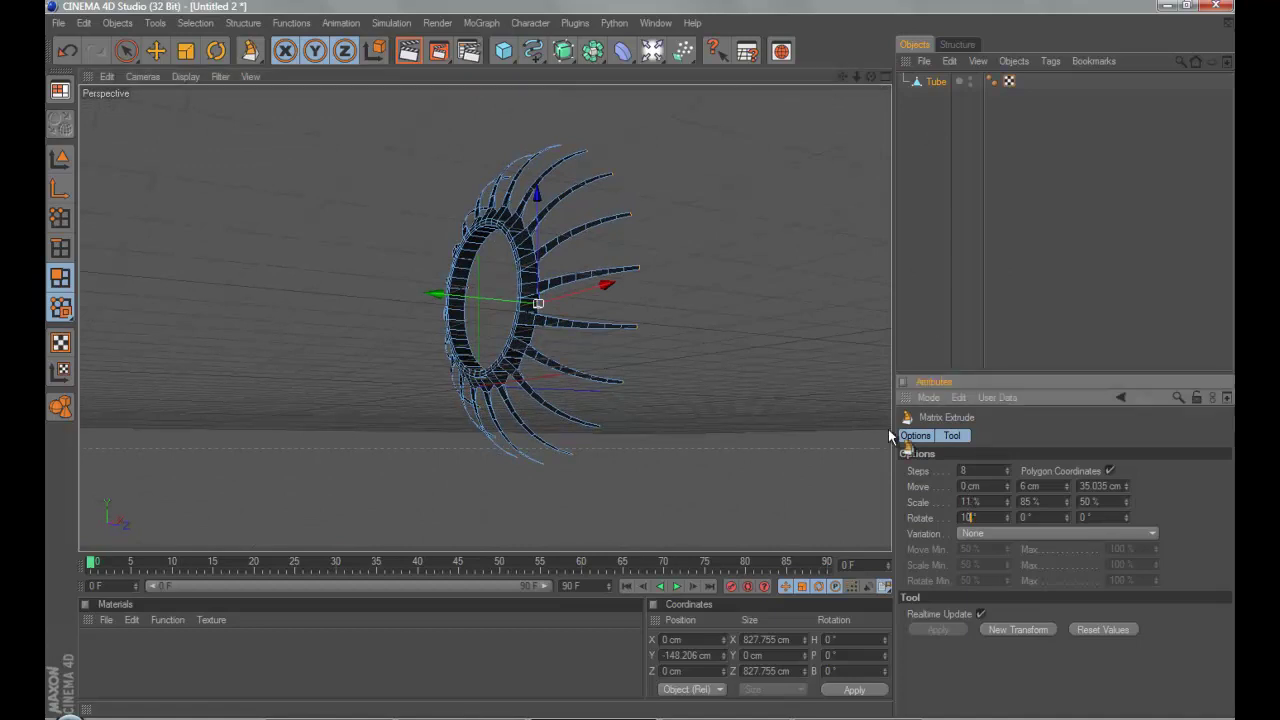
{"action": "double_click", "coordinate": [979, 517]}
{"action": "type", "text": "50"}
{"action": "key", "text": "Return"}
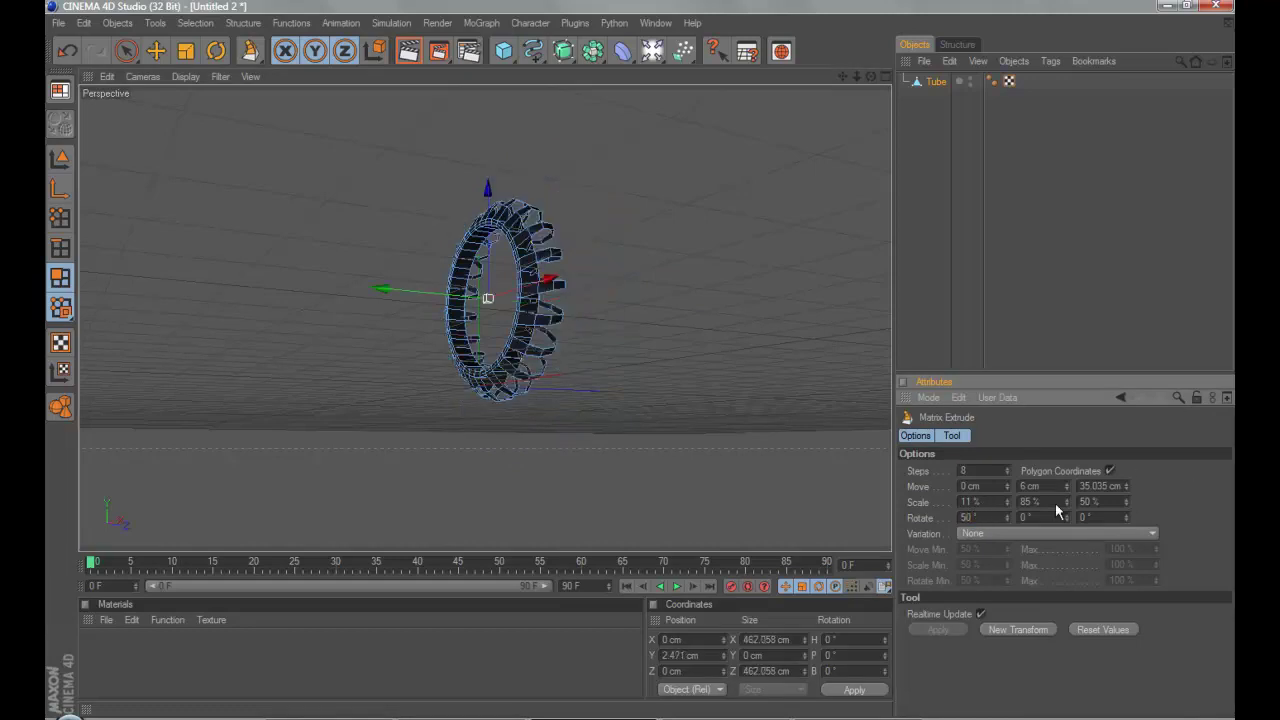
{"action": "double_click", "coordinate": [996, 512]}
{"action": "key", "text": "BackSpace"}
{"action": "type", "text": "-20"}
{"action": "key", "text": "Return"}
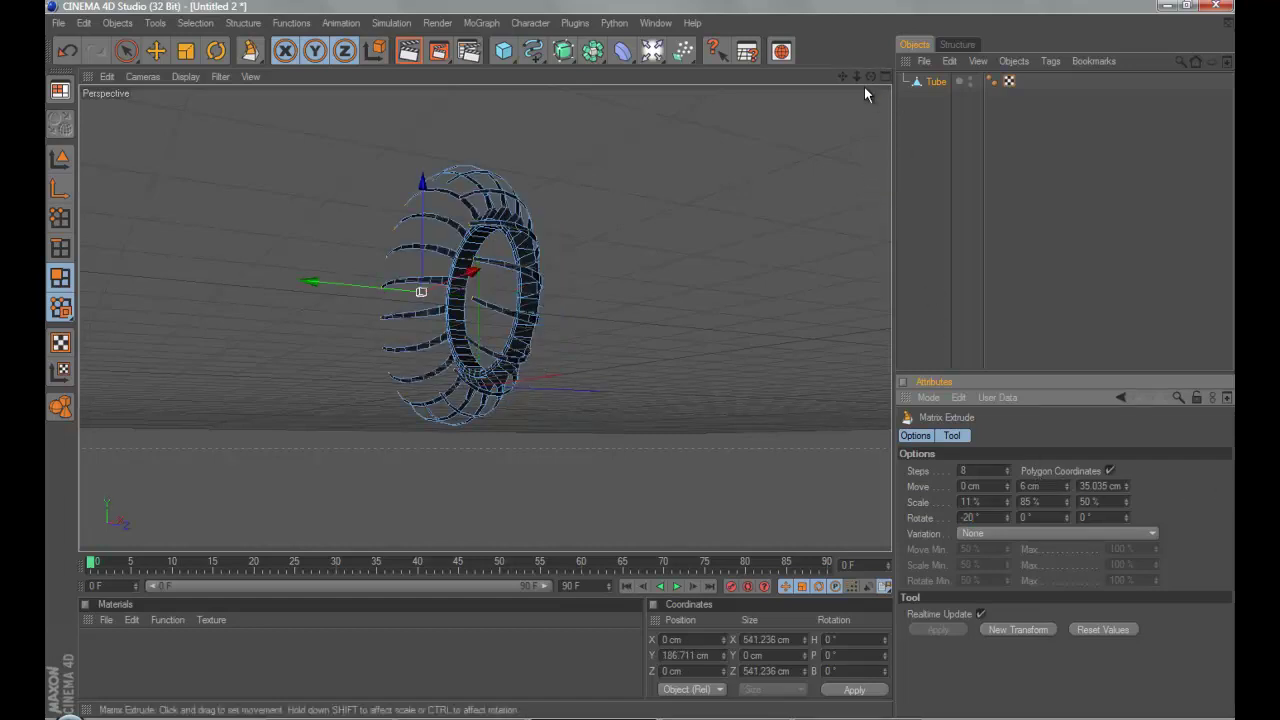
- Try X rotations of 0° and 20° for the spikes from a front view, and set it to 8°
{"action": "left_click_drag", "start_coordinate": [867, 79], "coordinate": [588, 362]}
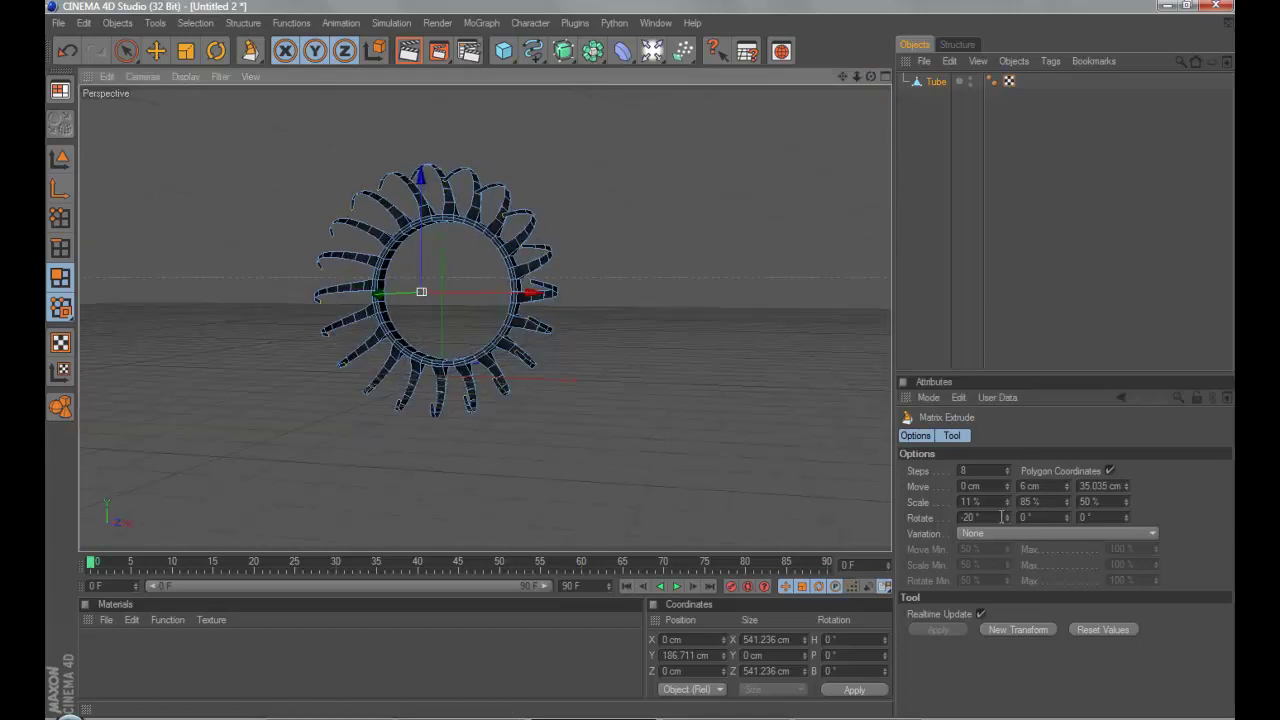
{"action": "left_click_drag", "start_coordinate": [998, 517], "coordinate": [958, 517]}
{"action": "type", "text": "0"}
{"action": "key", "text": "Return"}
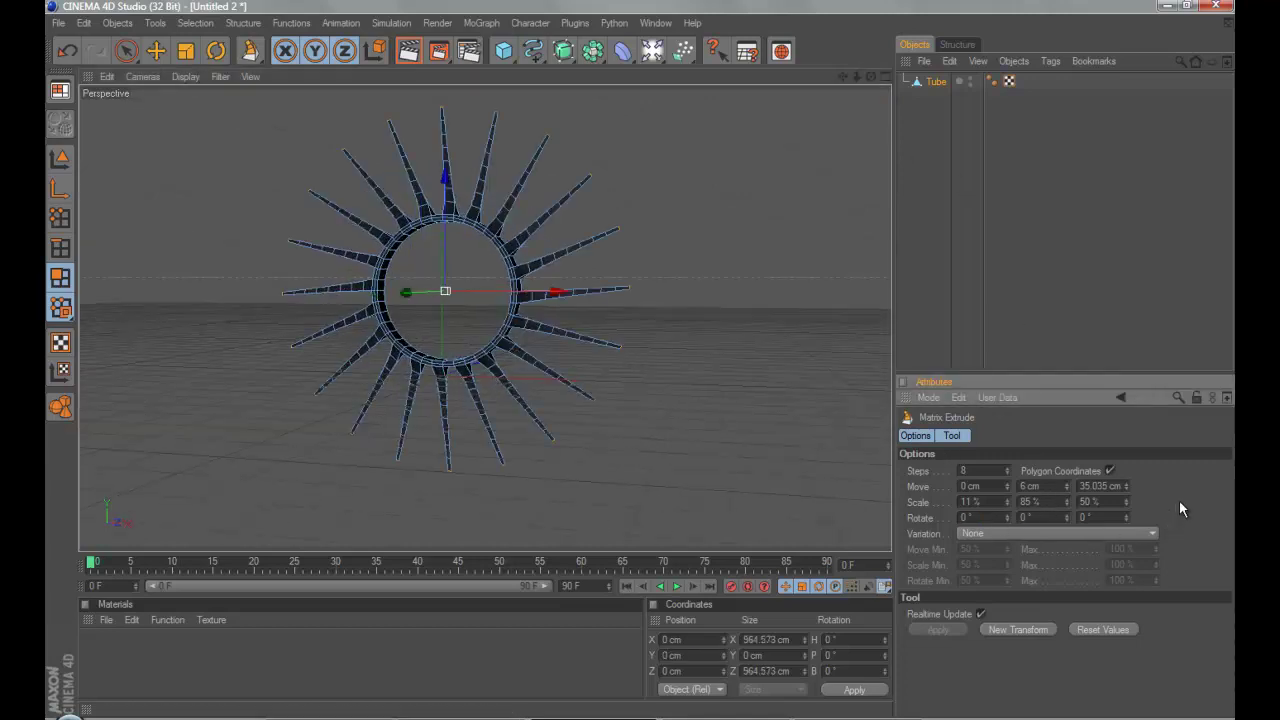
{"action": "left_click", "coordinate": [1008, 514]}
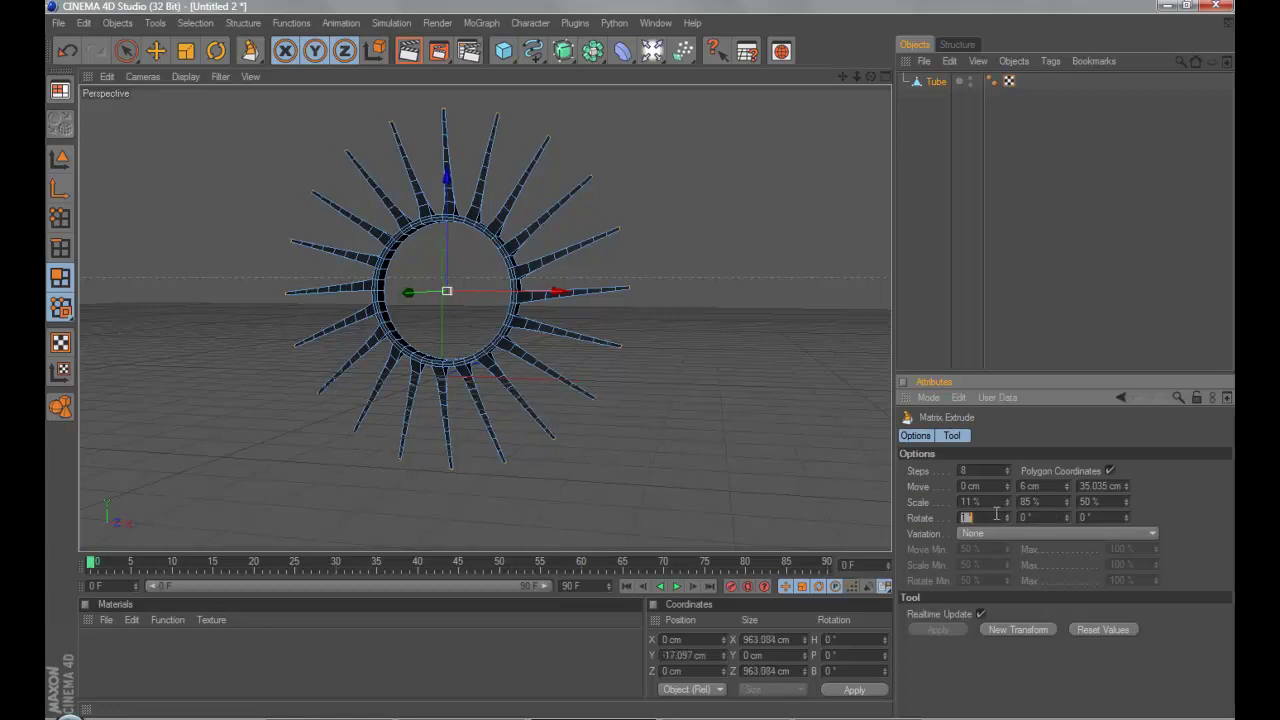
{"action": "type", "text": "0"}
{"action": "key", "text": "Return"}
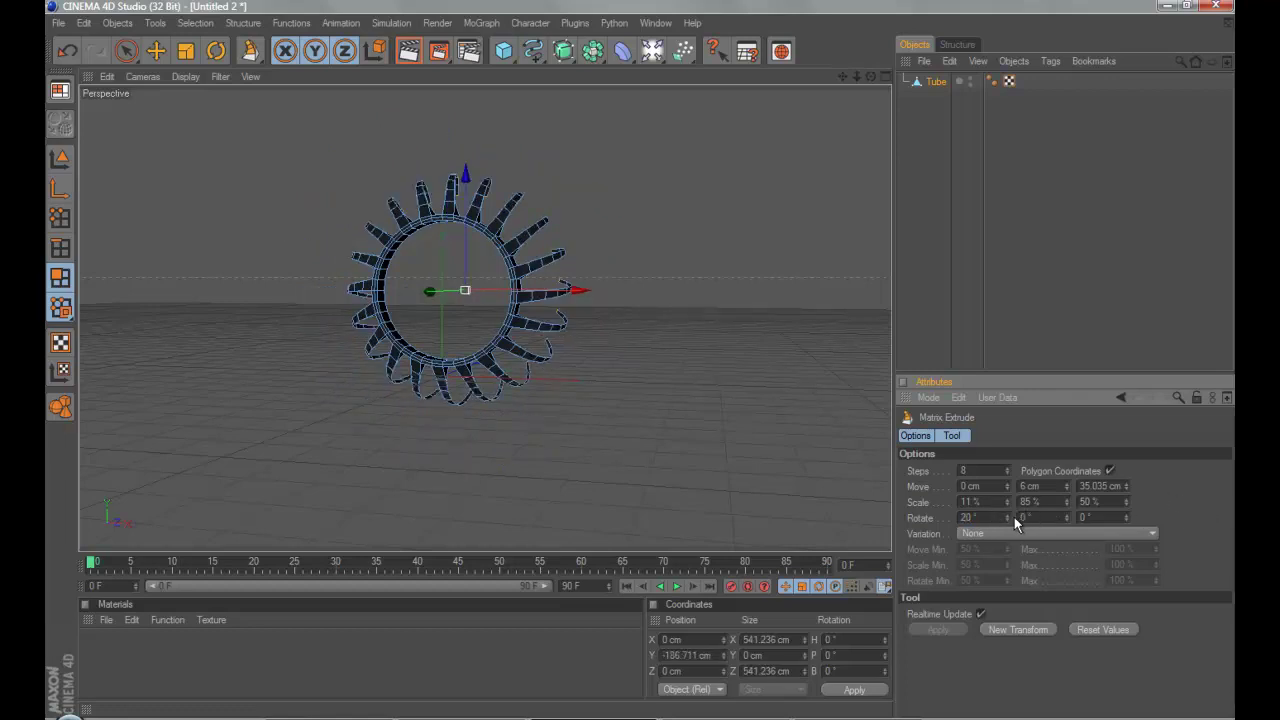
{"action": "scroll", "coordinate": [997, 513], "scroll_direction": "down", "scroll_amount": 11}
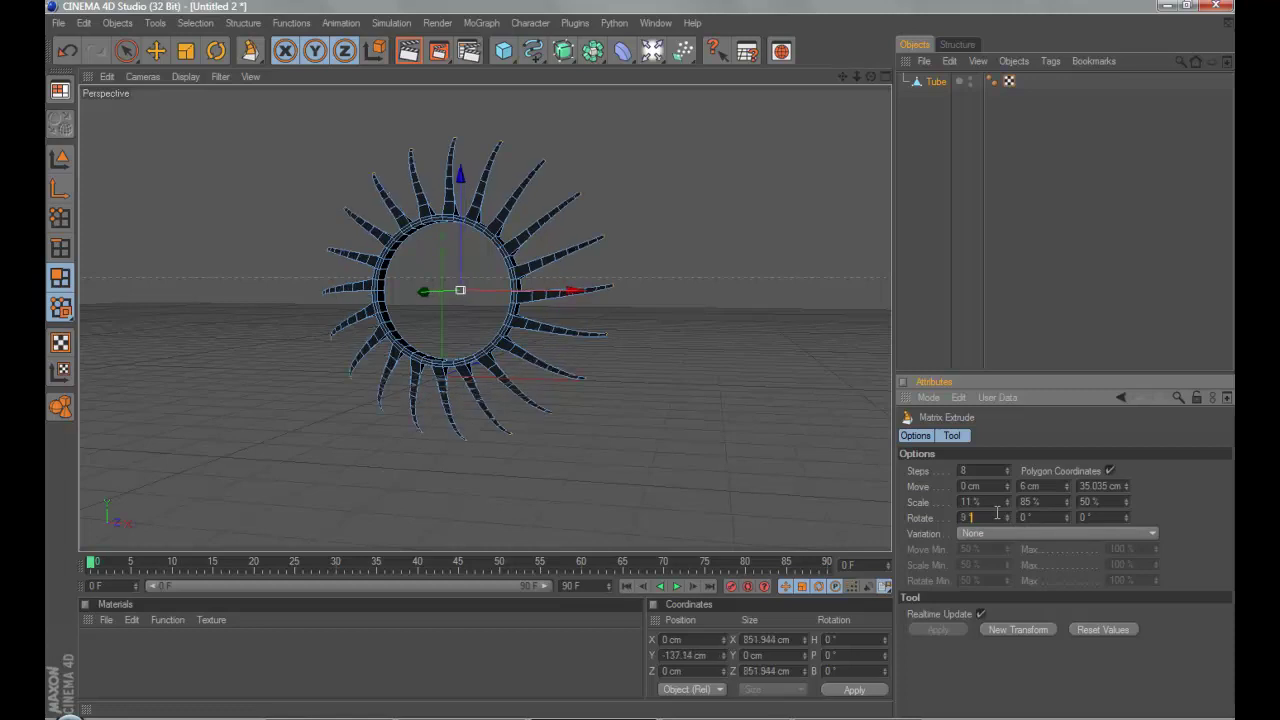
{"action": "scroll", "coordinate": [997, 513], "scroll_direction": "down", "scroll_amount": 1}
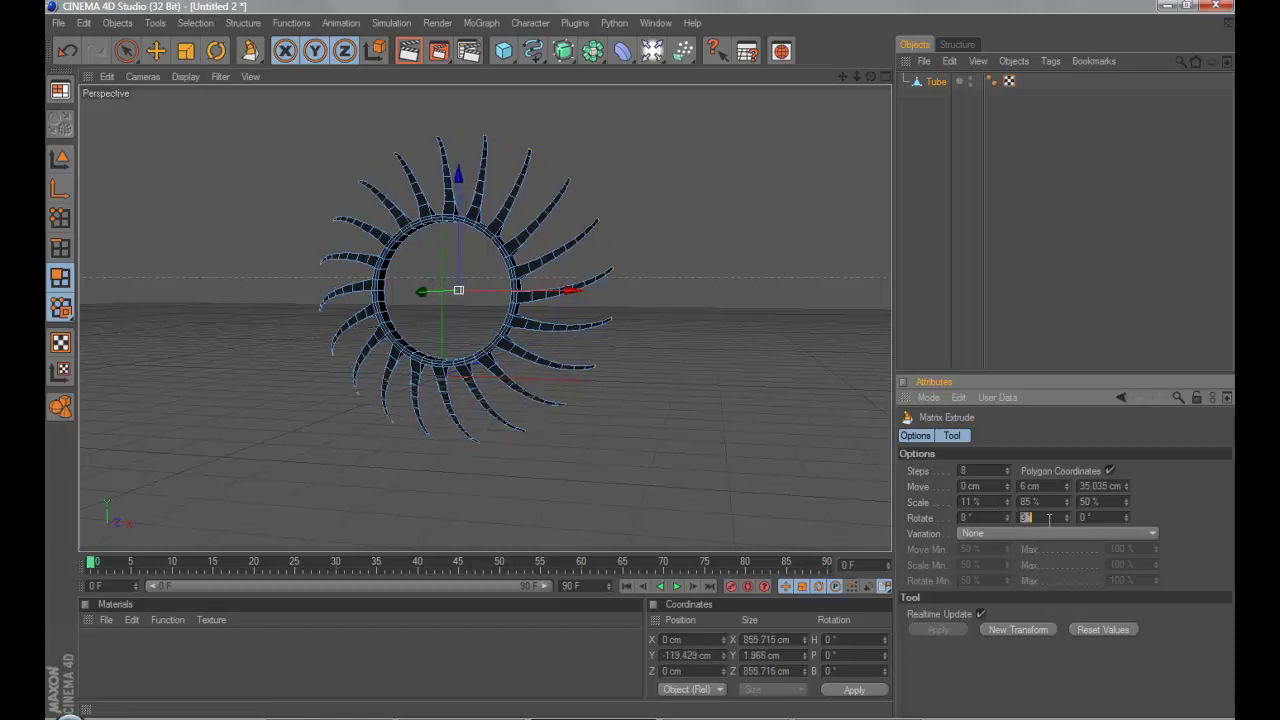
- Try Y rotations of 3° and 23° for the spikes, and set it to 1°
{"action": "type", "text": "3"}
{"action": "key", "text": "BackSpace"}
{"action": "key", "text": "BackSpace"}
{"action": "type", "text": "21"}
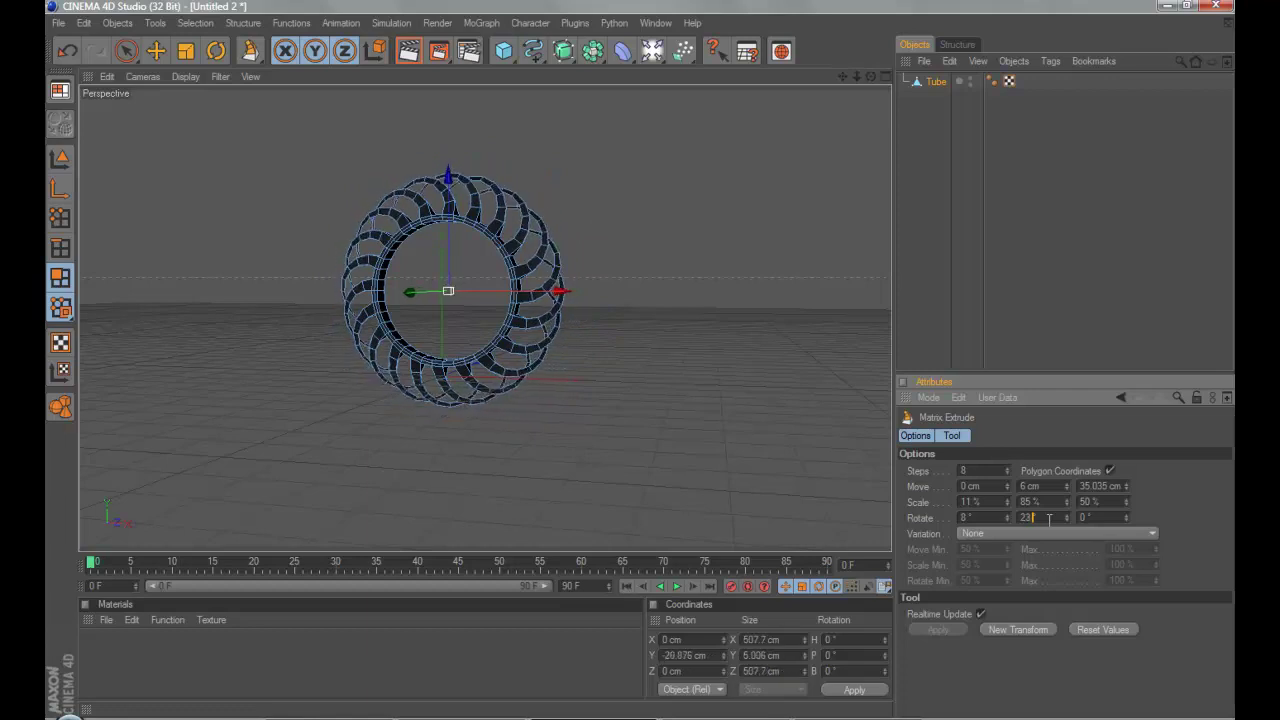
{"action": "key", "text": "BackSpace"}
{"action": "key", "text": "BackSpace"}
{"action": "type", "text": "4"}
{"action": "key", "text": "BackSpace"}
{"action": "type", "text": "1"}
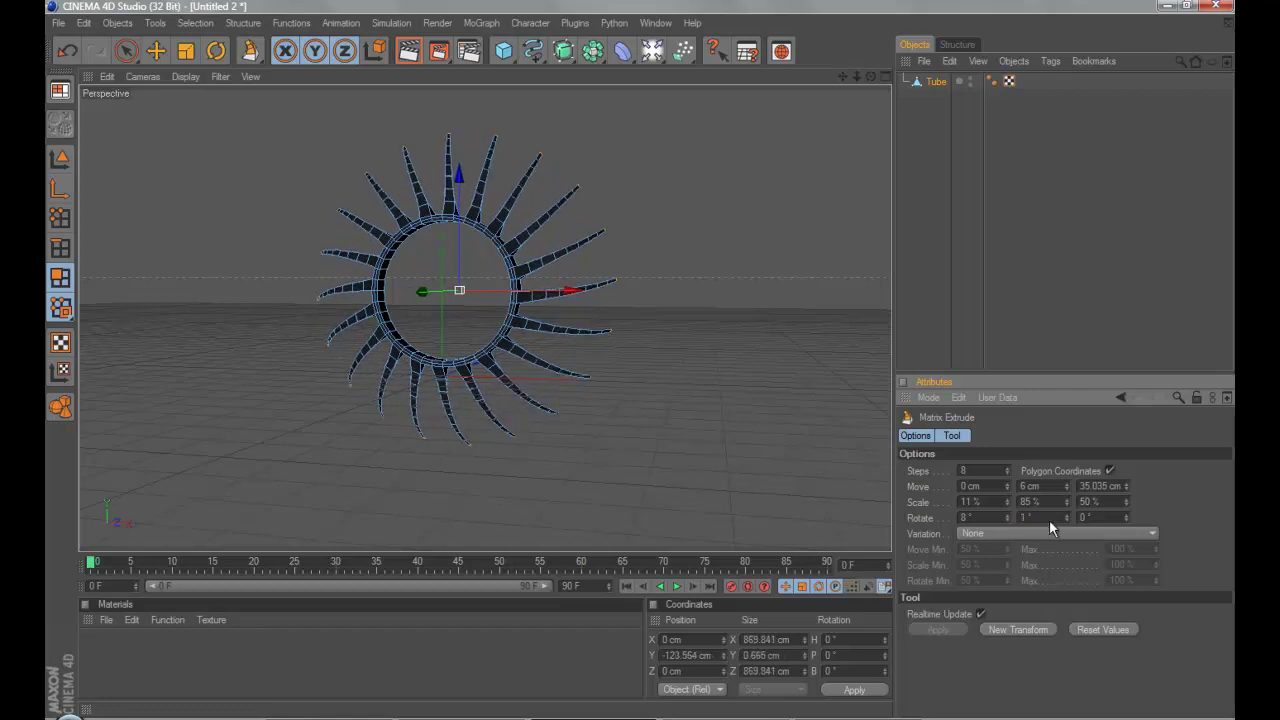
- Try Z rotations for the spikes ranging from 3° through 20° and 81° up to 200°
{"action": "double_click", "coordinate": [1028, 519]}
{"action": "scroll", "coordinate": [1118, 520], "scroll_direction": "up", "scroll_amount": 10}
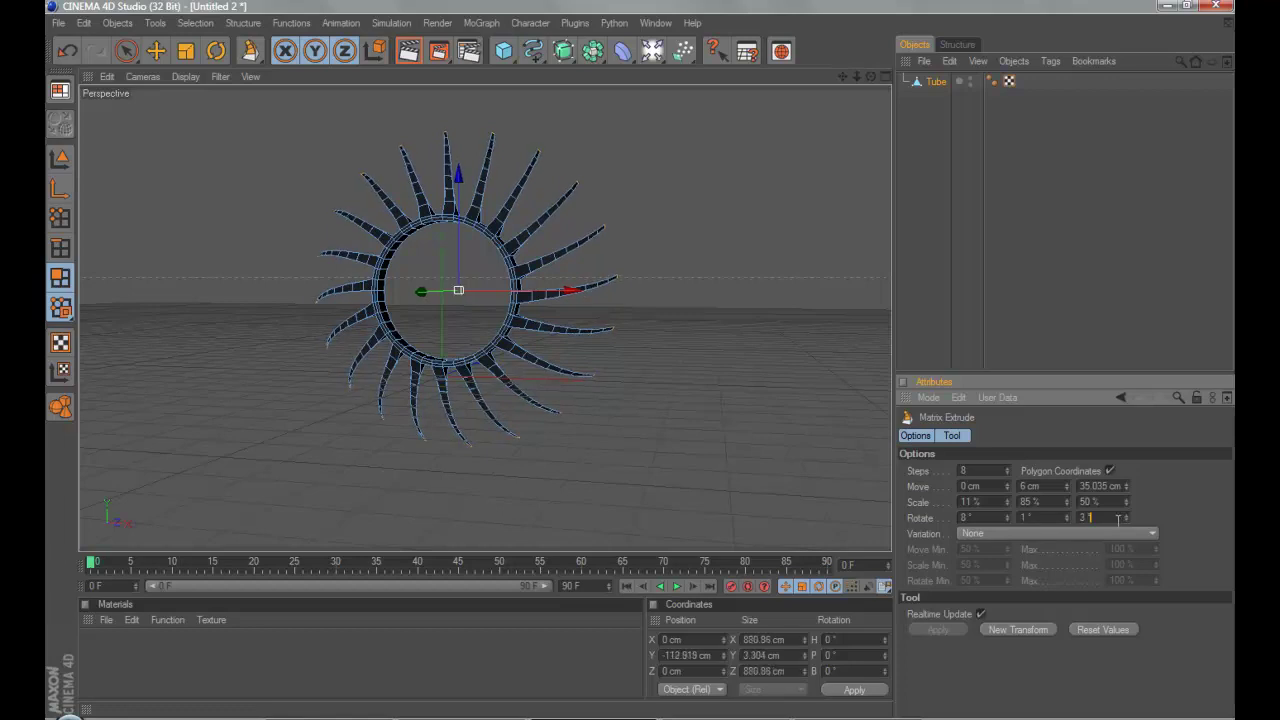
{"action": "scroll", "coordinate": [1118, 519], "scroll_direction": "up", "scroll_amount": 20}
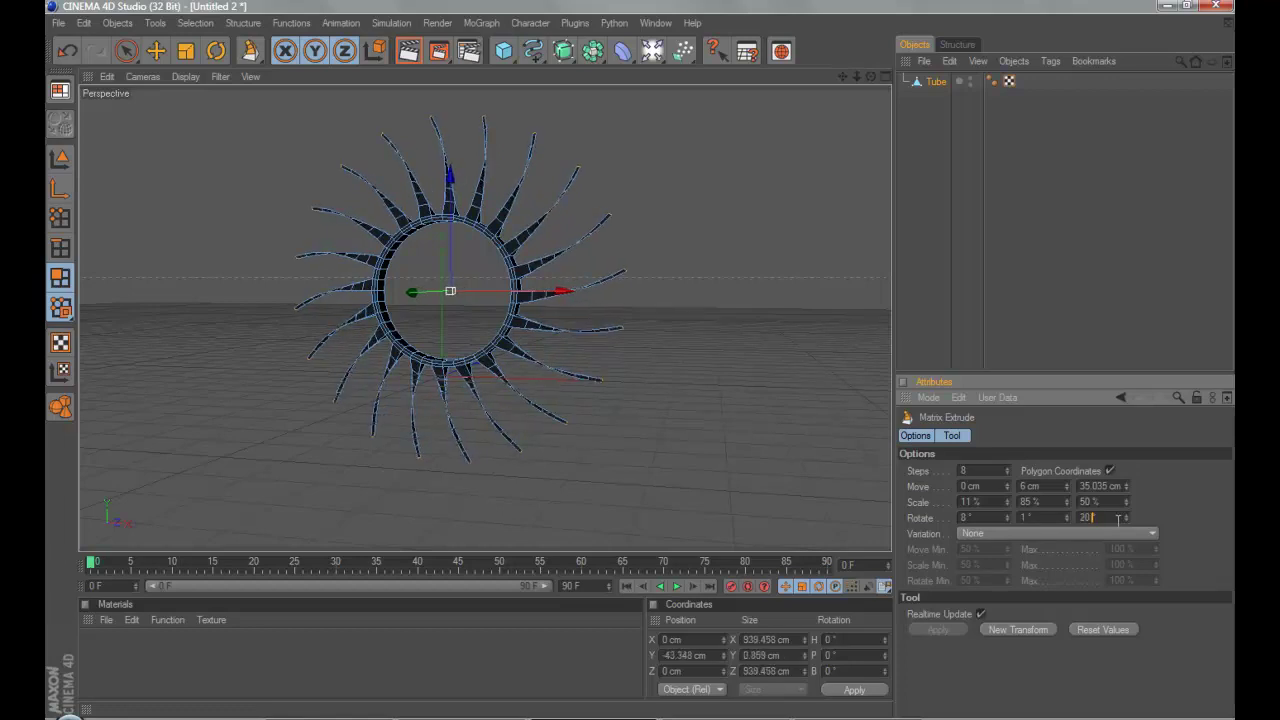
{"action": "scroll", "coordinate": [1118, 519], "scroll_direction": "down", "scroll_amount": 19}
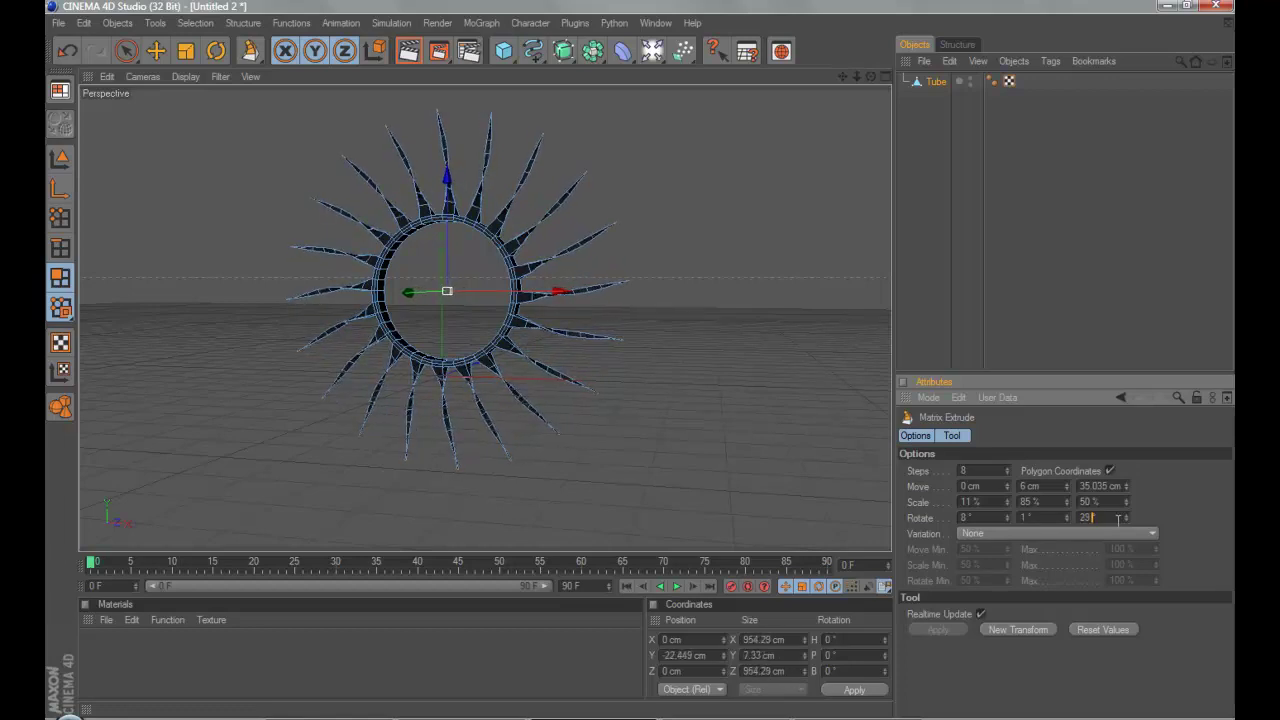
{"action": "scroll", "coordinate": [1114, 518], "scroll_direction": "up", "scroll_amount": 1}
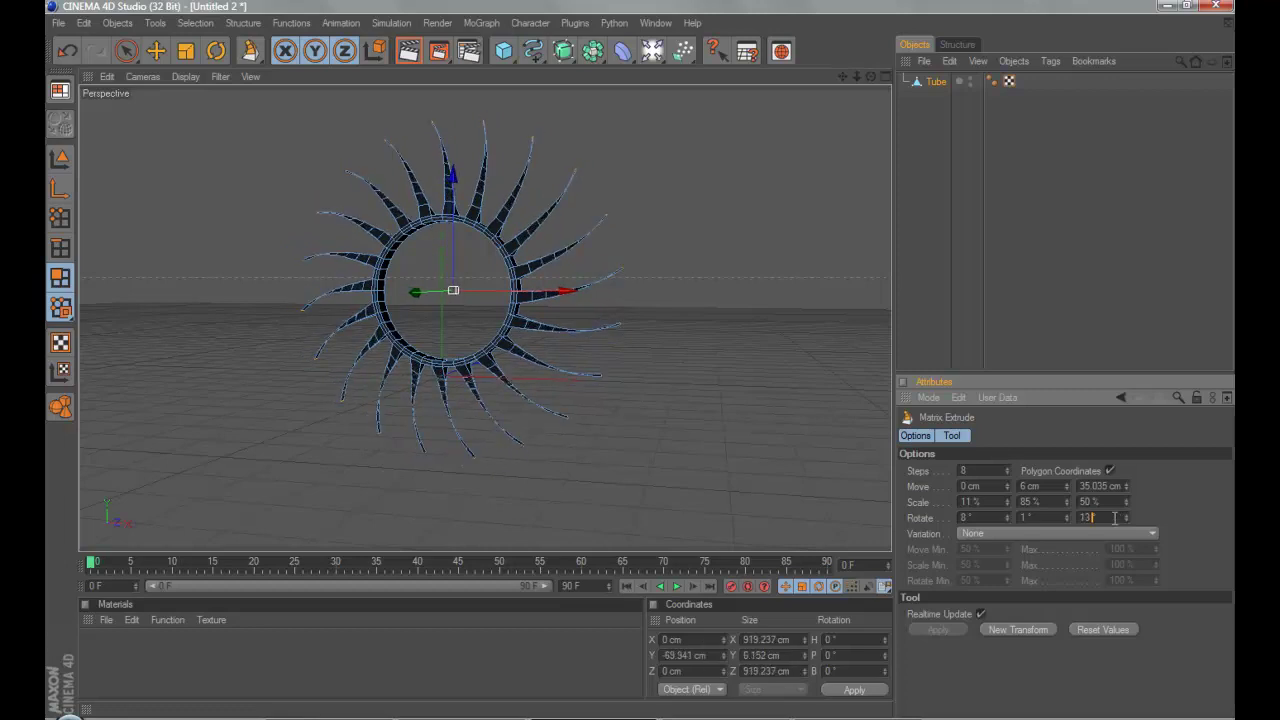
{"action": "scroll", "coordinate": [1114, 518], "scroll_direction": "up", "scroll_amount": 20}
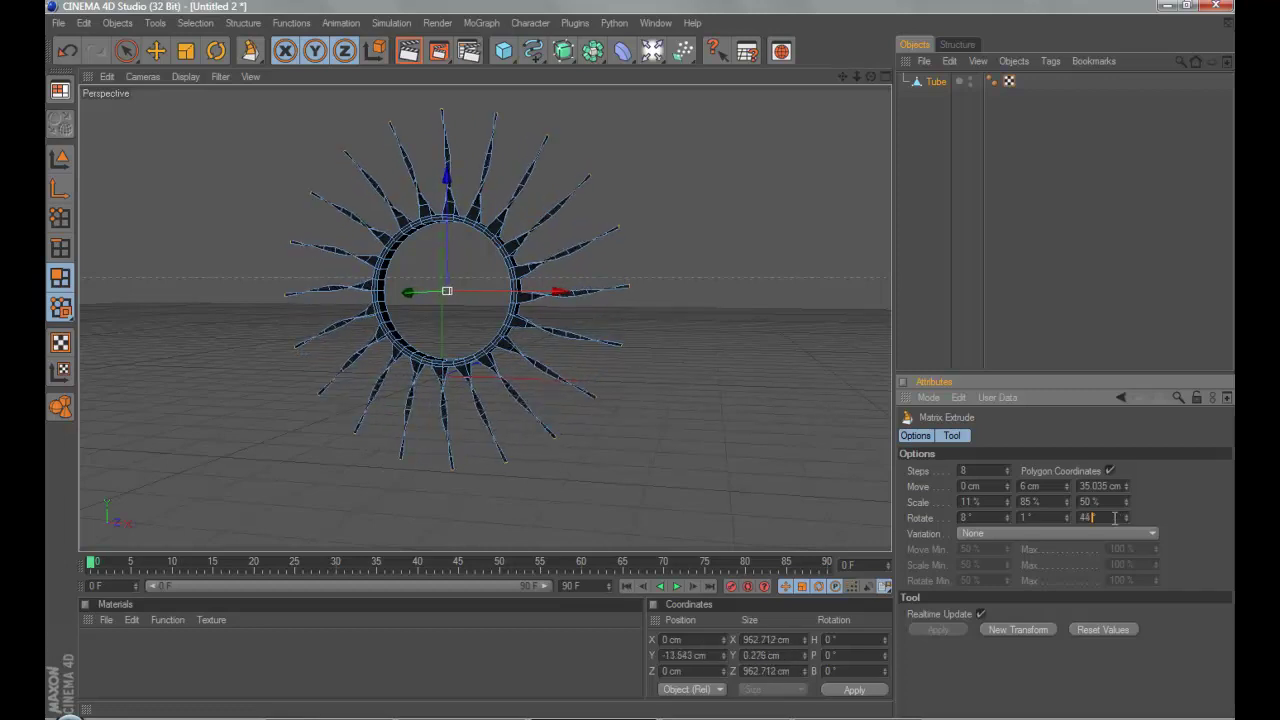
{"action": "scroll", "coordinate": [1114, 518], "scroll_direction": "up", "scroll_amount": 20}
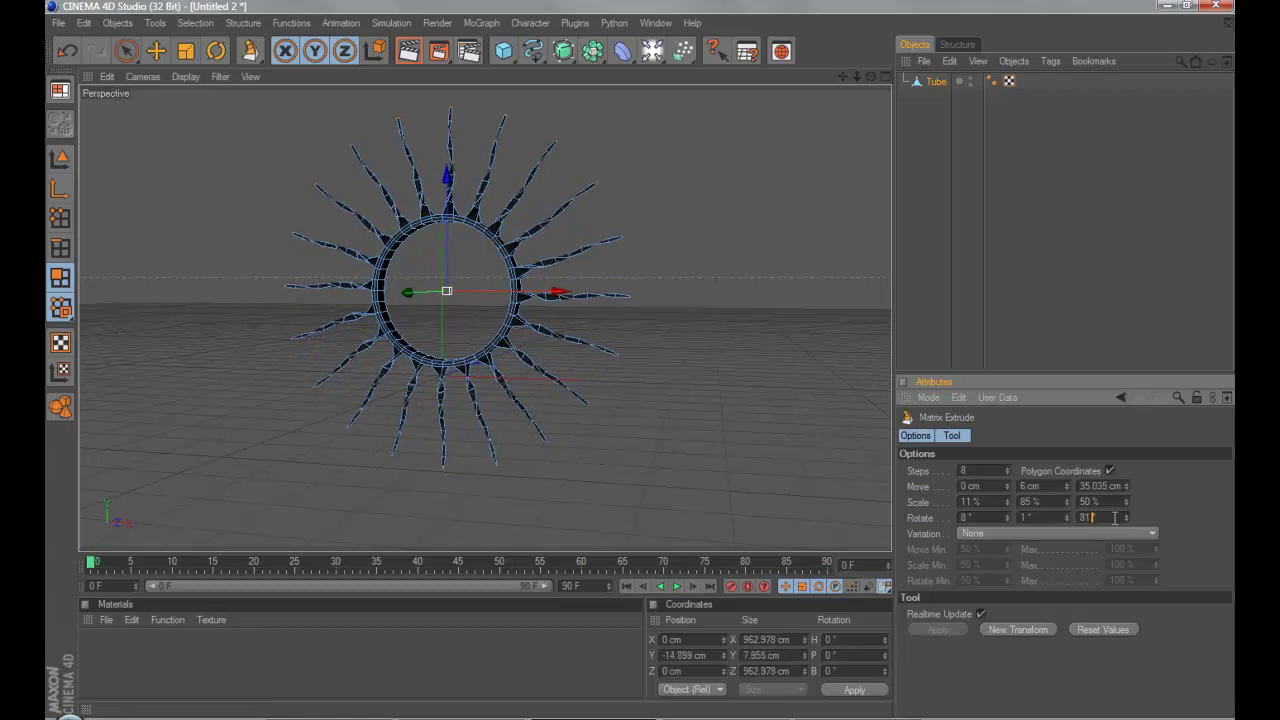
{"action": "type", "text": "8"}
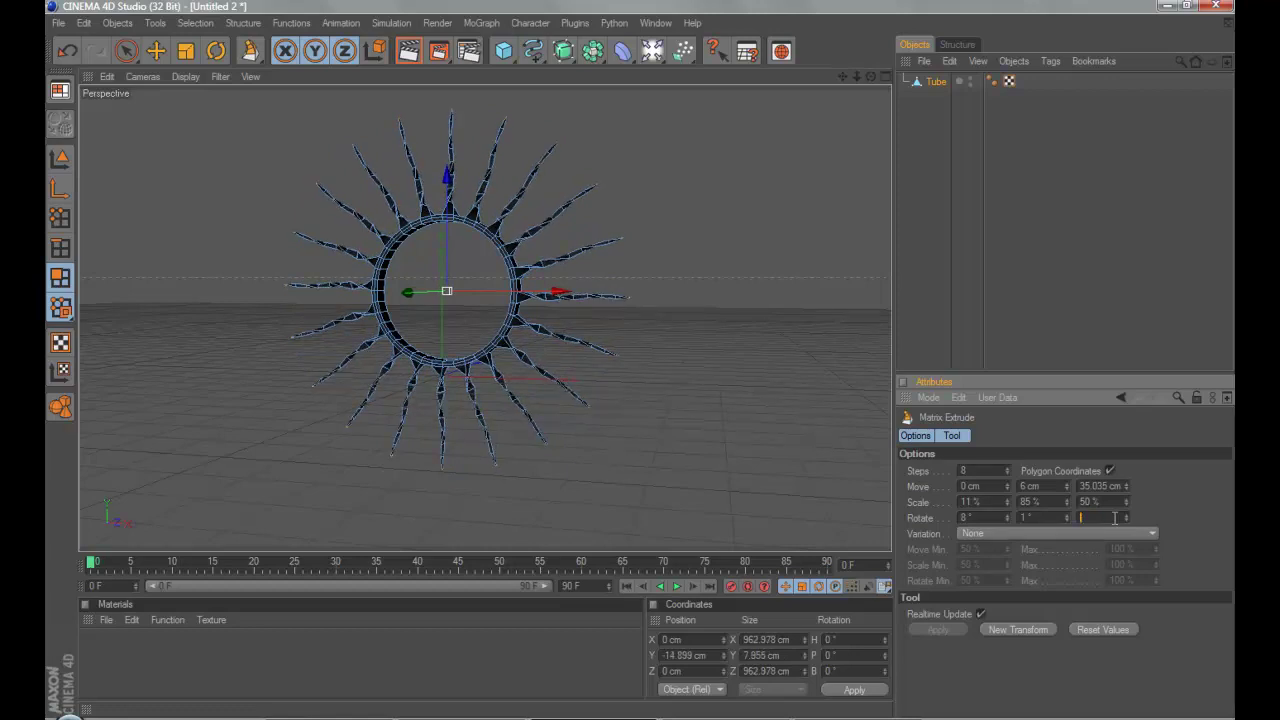
{"action": "type", "text": "00"}
{"action": "key", "text": "Return"}
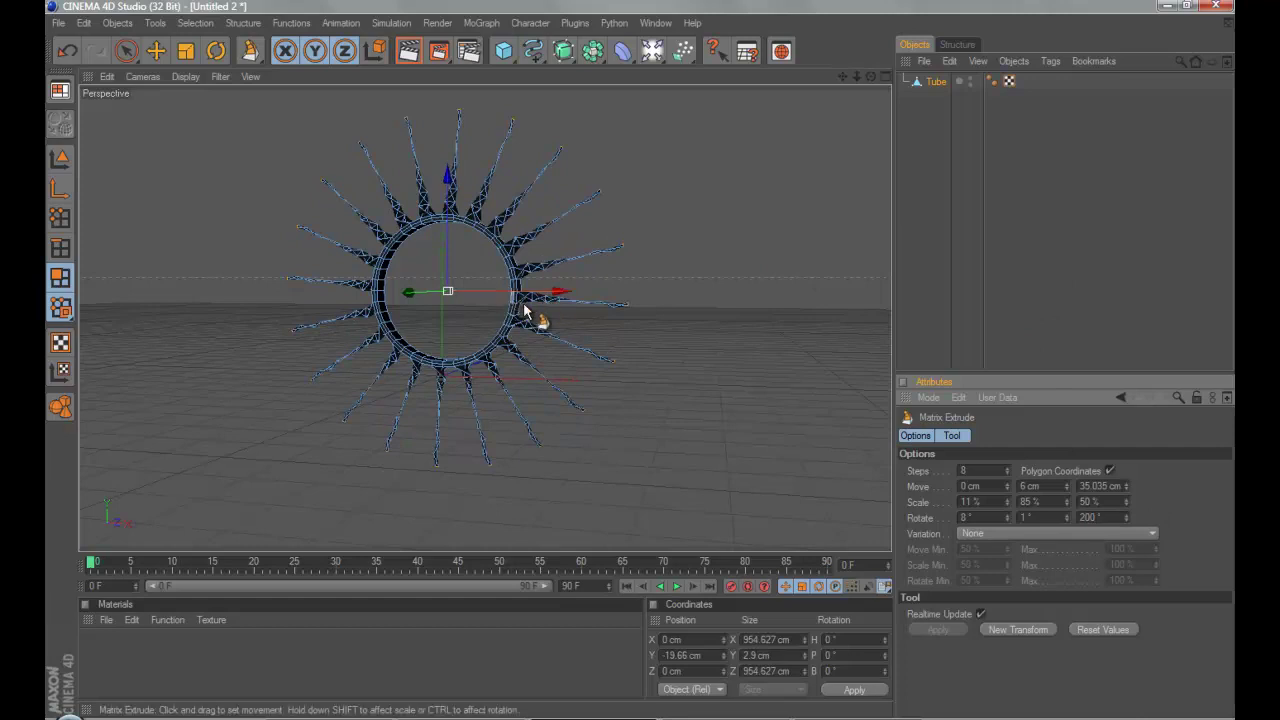
- Reset the spikes' Z rotation to 0°, and raise it through 4° and 5° to 6°
{"action": "double_click", "coordinate": [1105, 517]}
{"action": "type", "text": "0"}
{"action": "key", "text": "Return"}
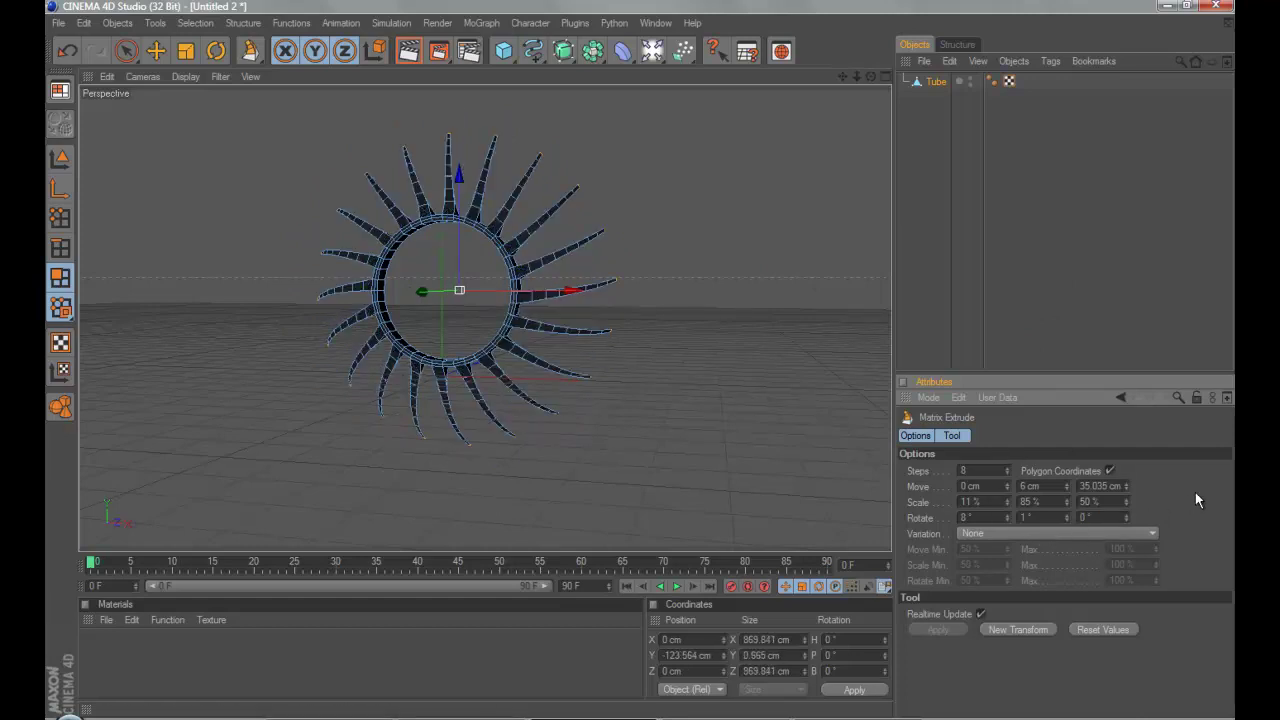
{"action": "double_click", "coordinate": [1109, 517]}
{"action": "type", "text": "4"}
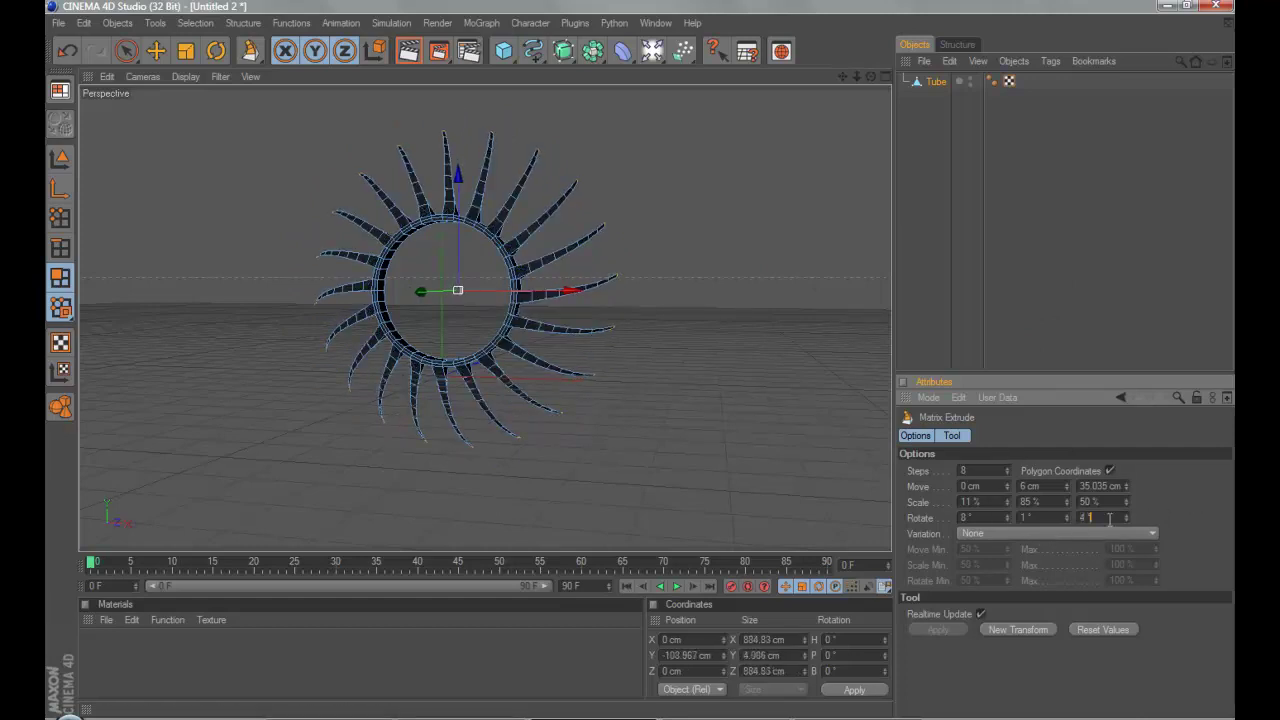
{"action": "key", "text": "BackSpace"}
{"action": "type", "text": "5"}
{"action": "key", "text": "BackSpace"}
{"action": "type", "text": "6"}
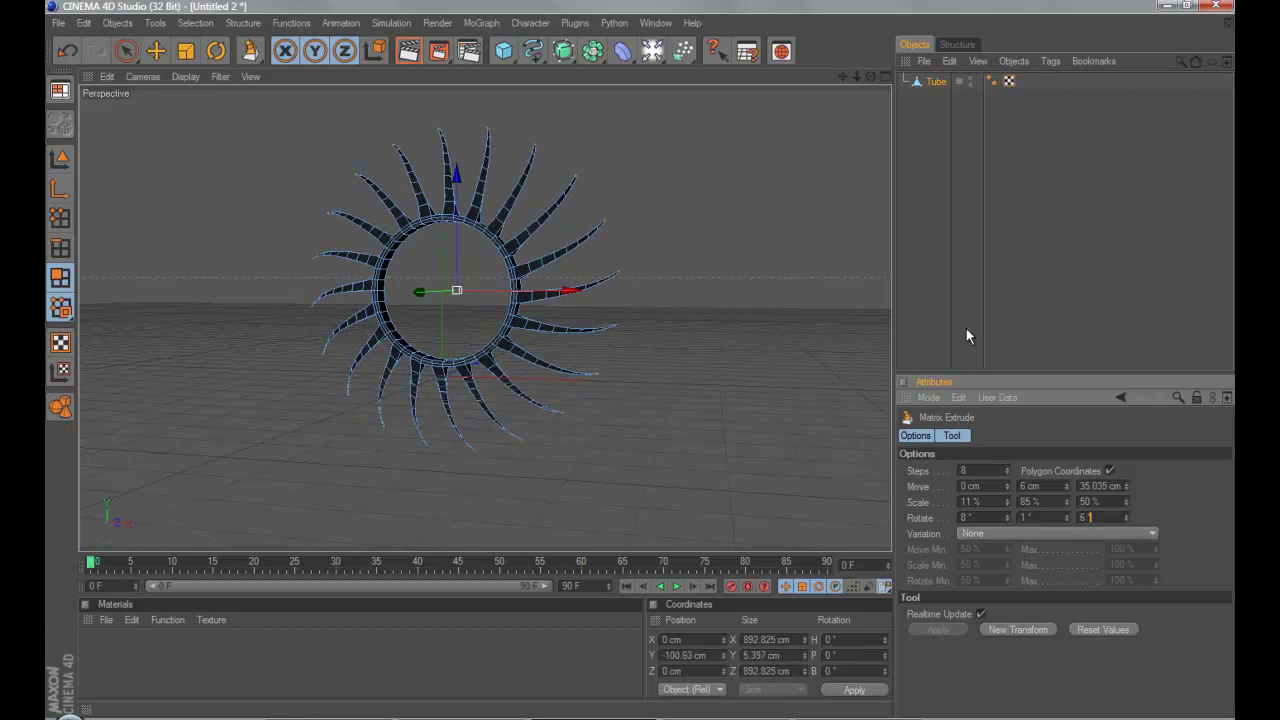
- Try the Initial and Per Step variations for the matrix extrusion, and return it to None
{"action": "left_click", "coordinate": [975, 535]}
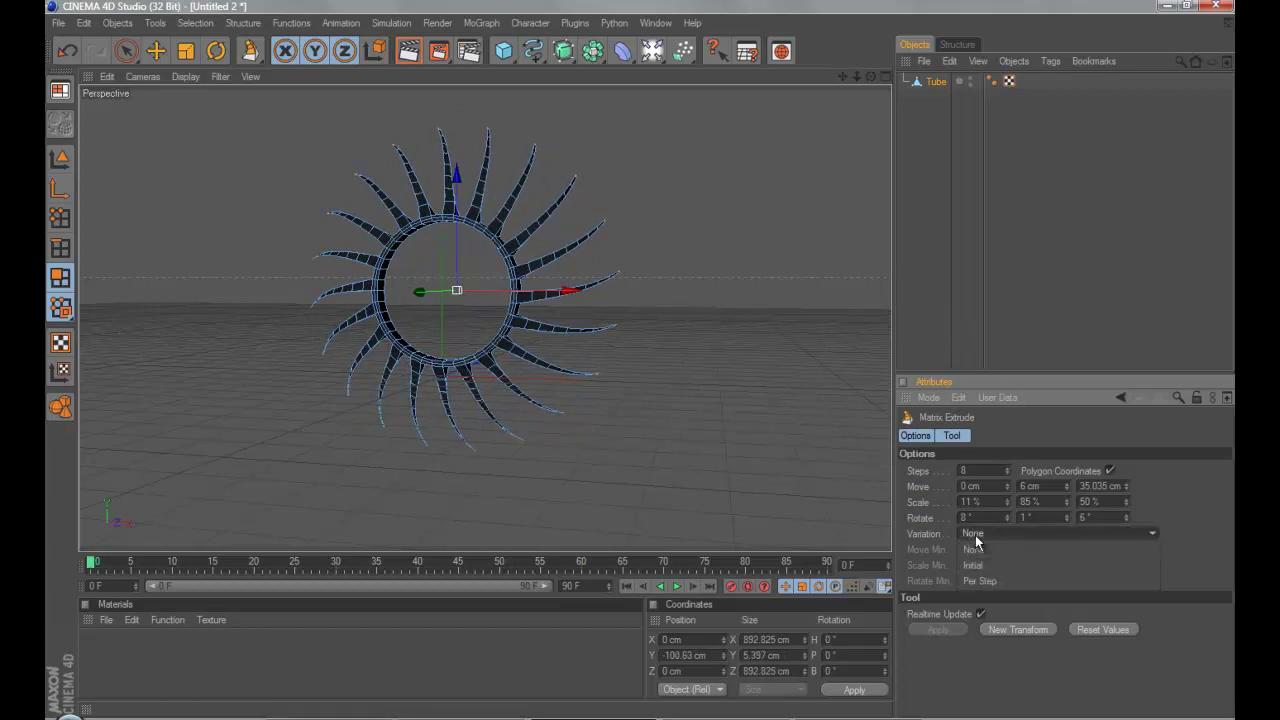
{"action": "left_click", "coordinate": [973, 563]}
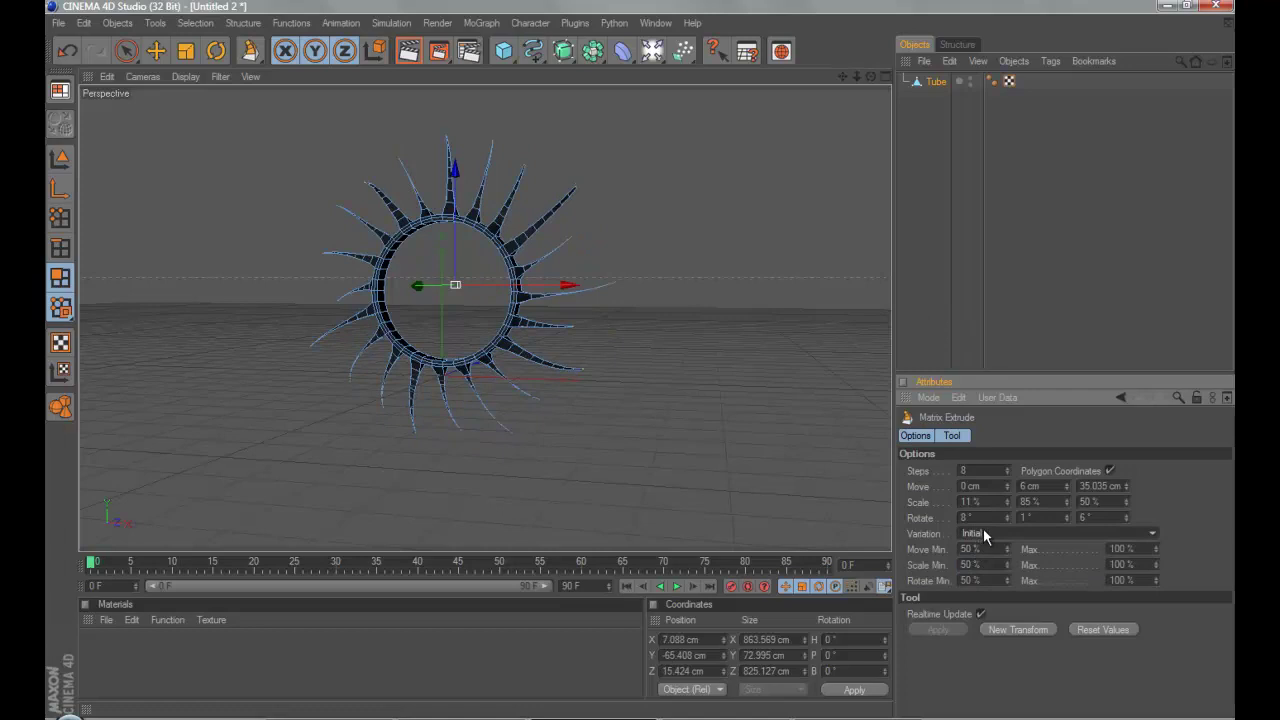
{"action": "left_click", "coordinate": [983, 532]}
{"action": "left_click", "coordinate": [978, 579]}
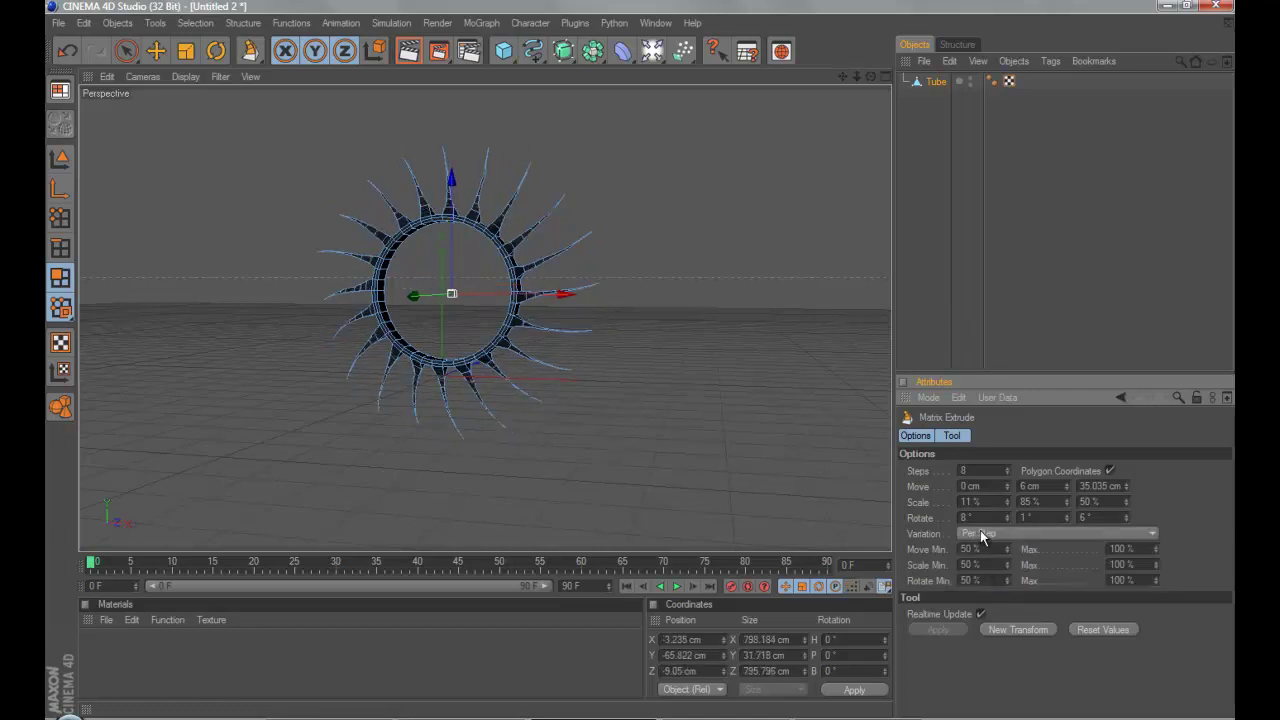
{"action": "left_click", "coordinate": [985, 535]}
{"action": "left_click", "coordinate": [1013, 565]}
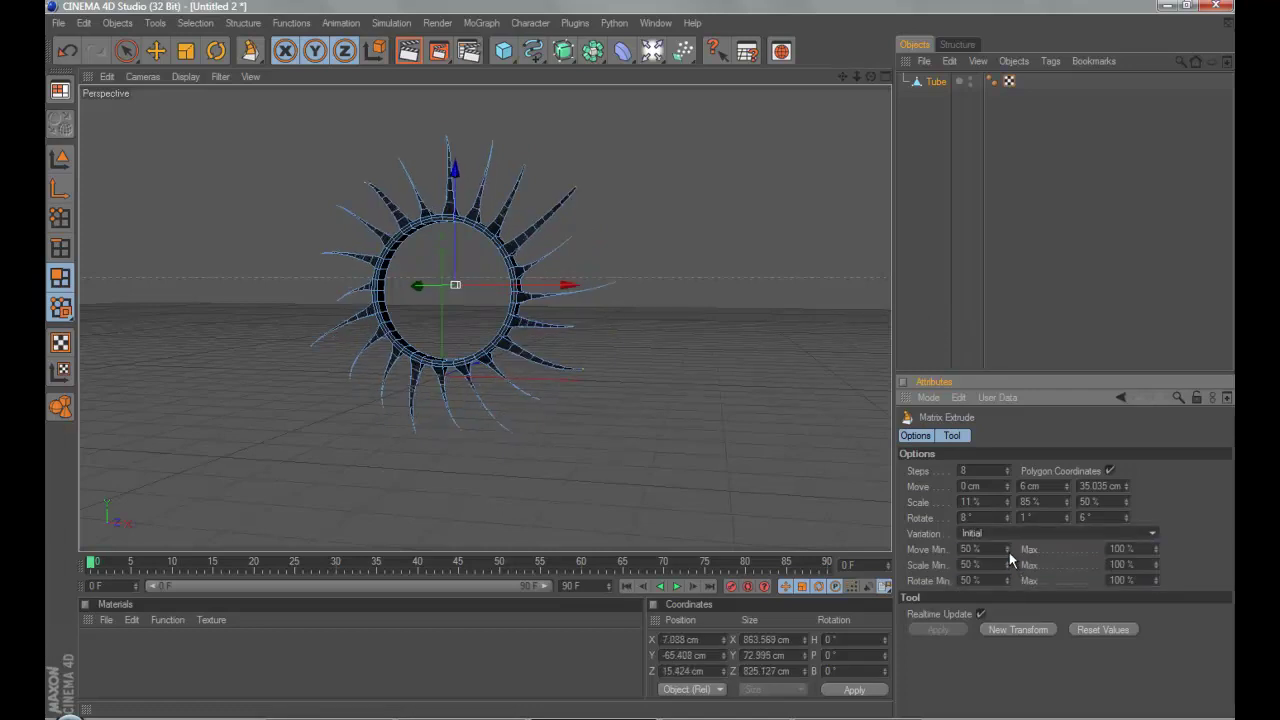
{"action": "left_click", "coordinate": [993, 534]}
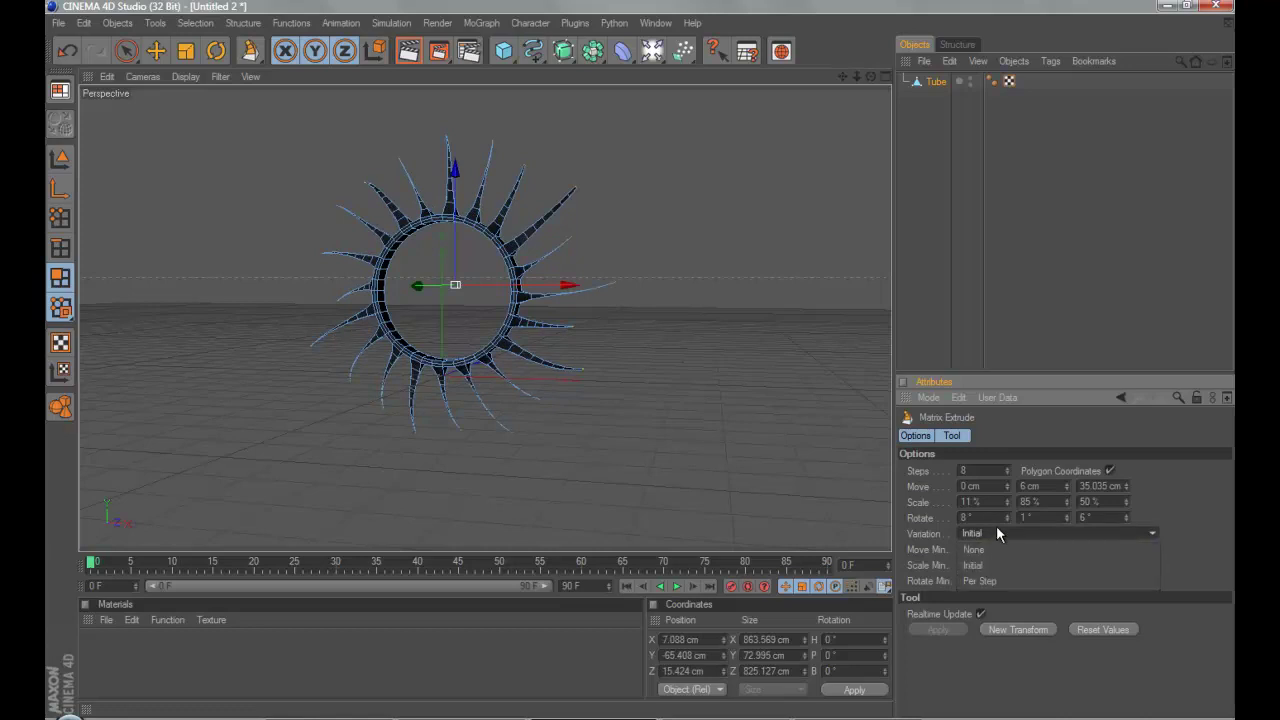
{"action": "left_click", "coordinate": [1005, 549]}
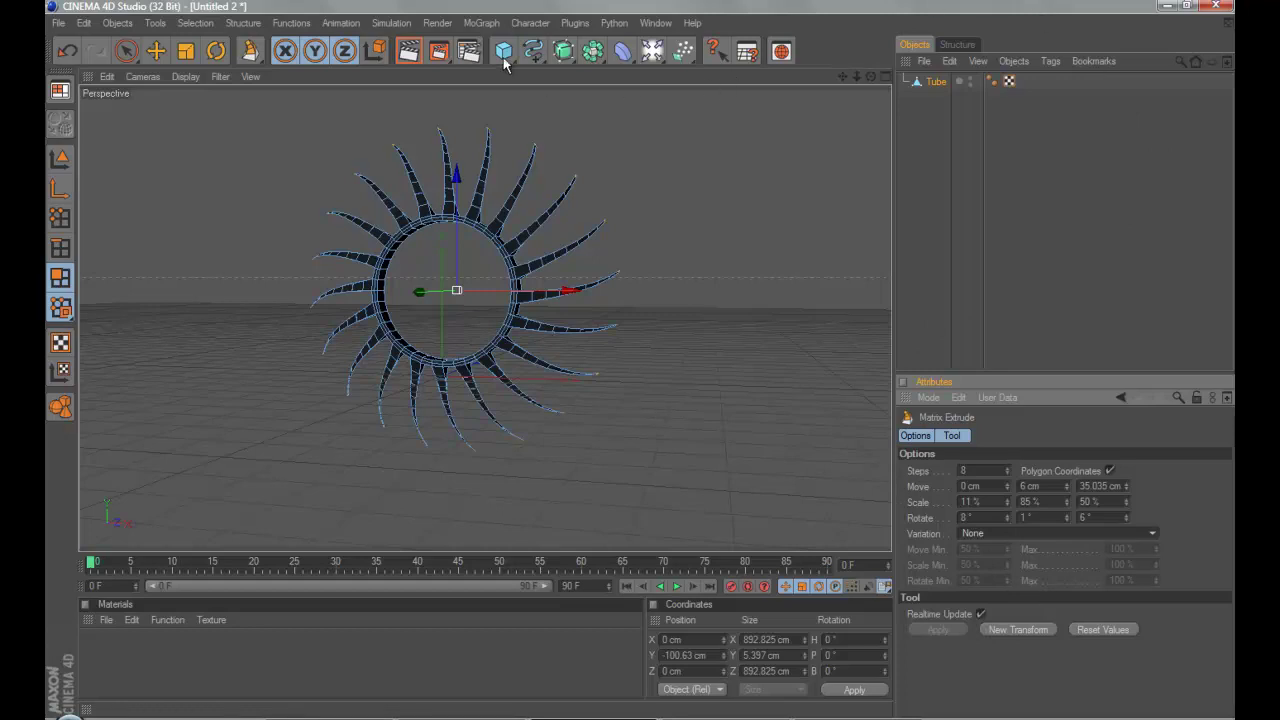
- Try moving the selected spike-tip polygons upward by about 127 cm, and undo the move
{"action": "left_click", "coordinate": [165, 53]}
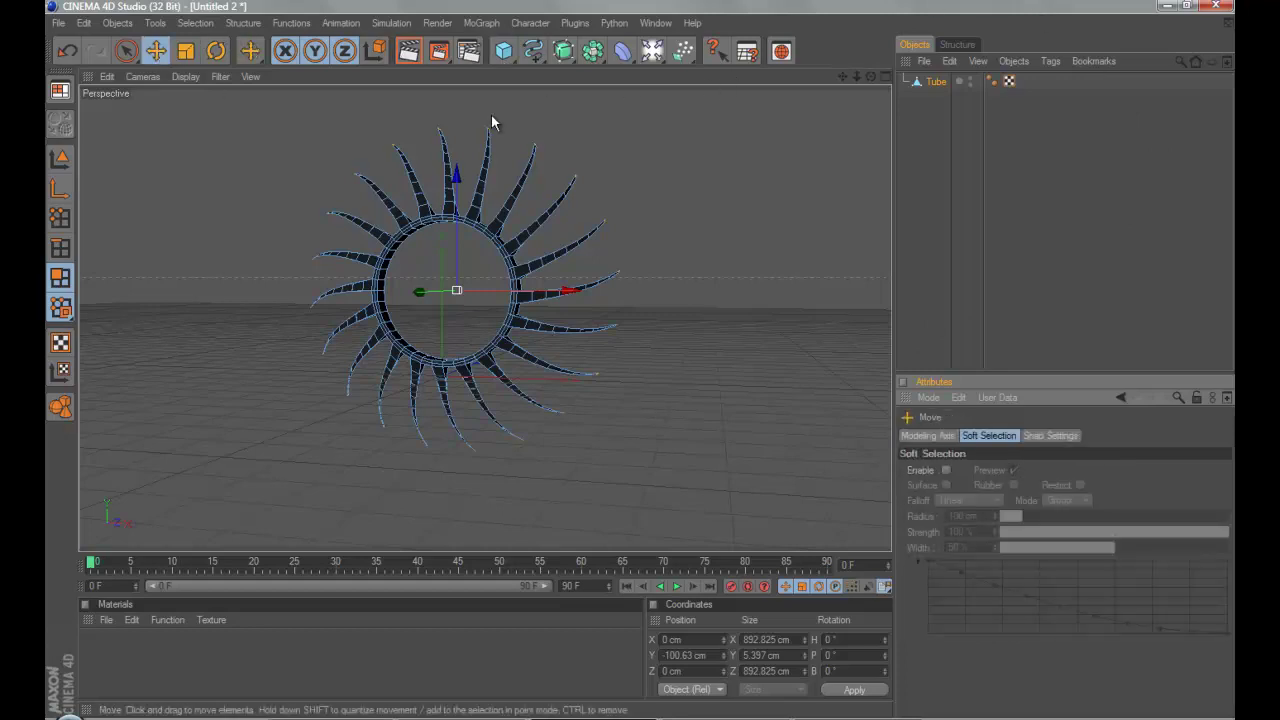
{"action": "scroll", "coordinate": [511, 123], "scroll_direction": "up", "scroll_amount": 1}
{"action": "left_click", "coordinate": [910, 170]}
{"action": "left_click_drag", "start_coordinate": [870, 77], "coordinate": [640, 300]}
{"action": "left_click", "coordinate": [934, 85]}
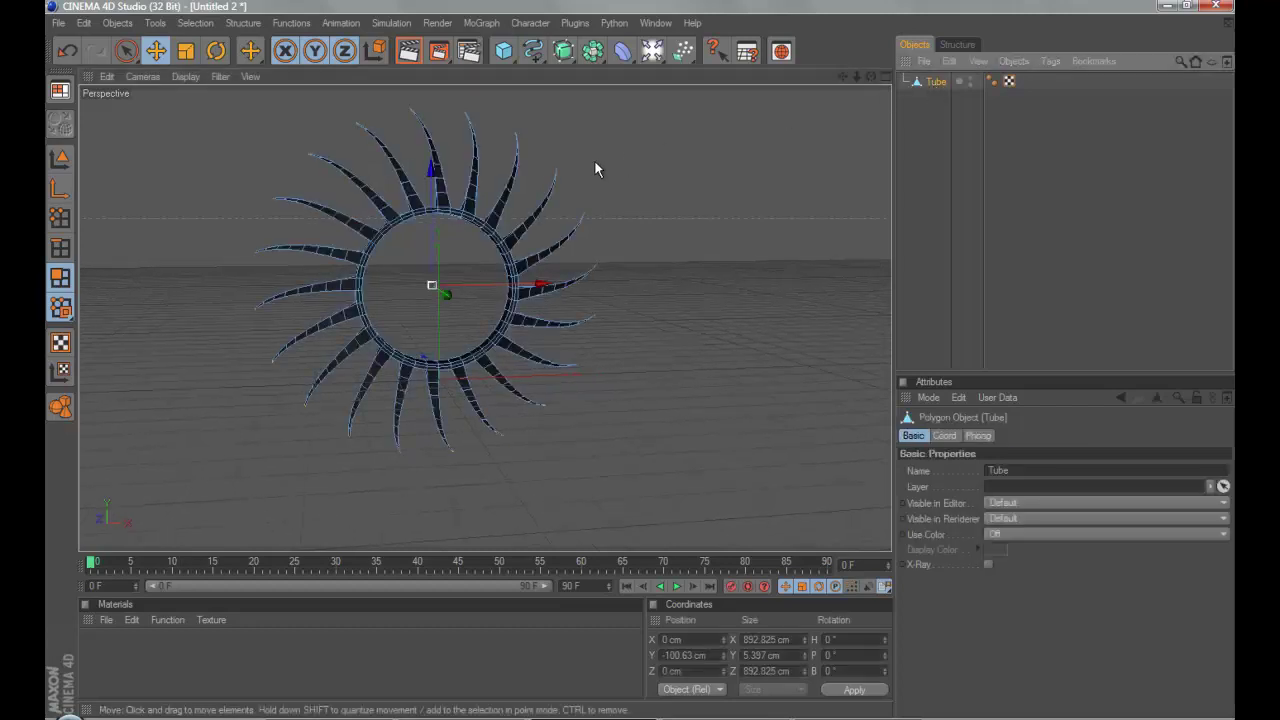
{"action": "left_click_drag", "start_coordinate": [434, 245], "coordinate": [639, 341]}
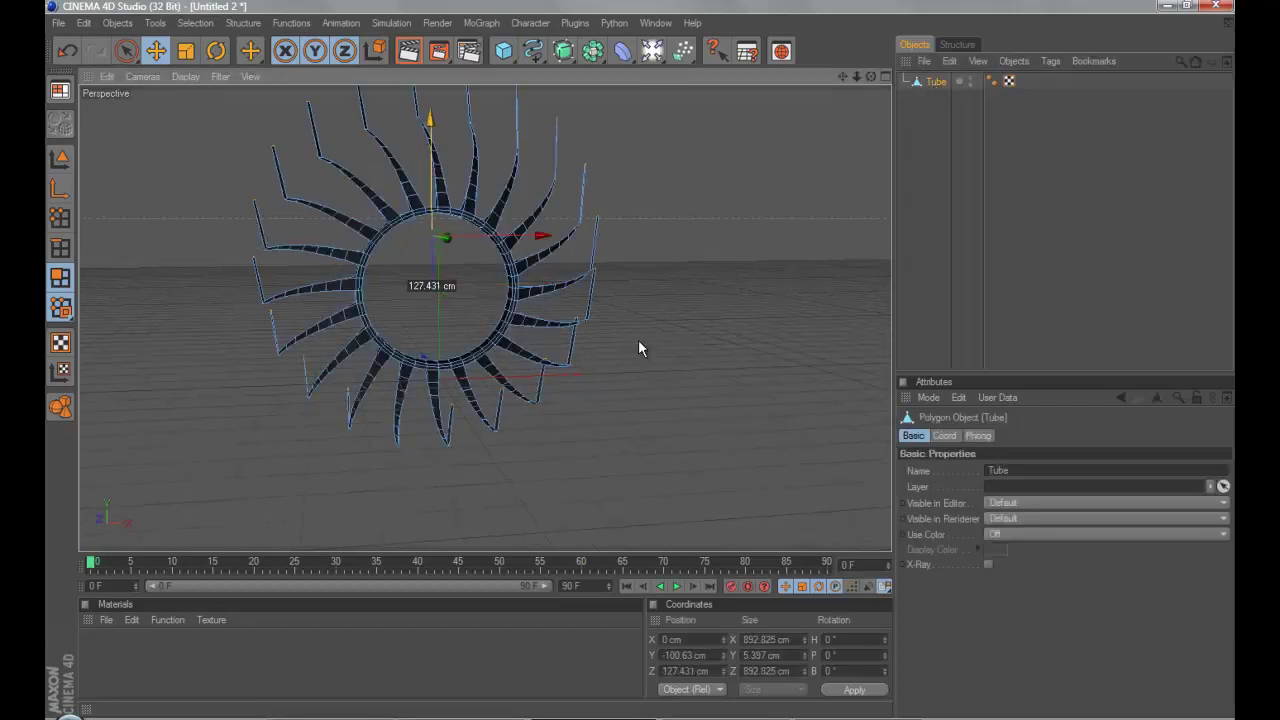
{"action": "key", "text": "ctrl+z"}
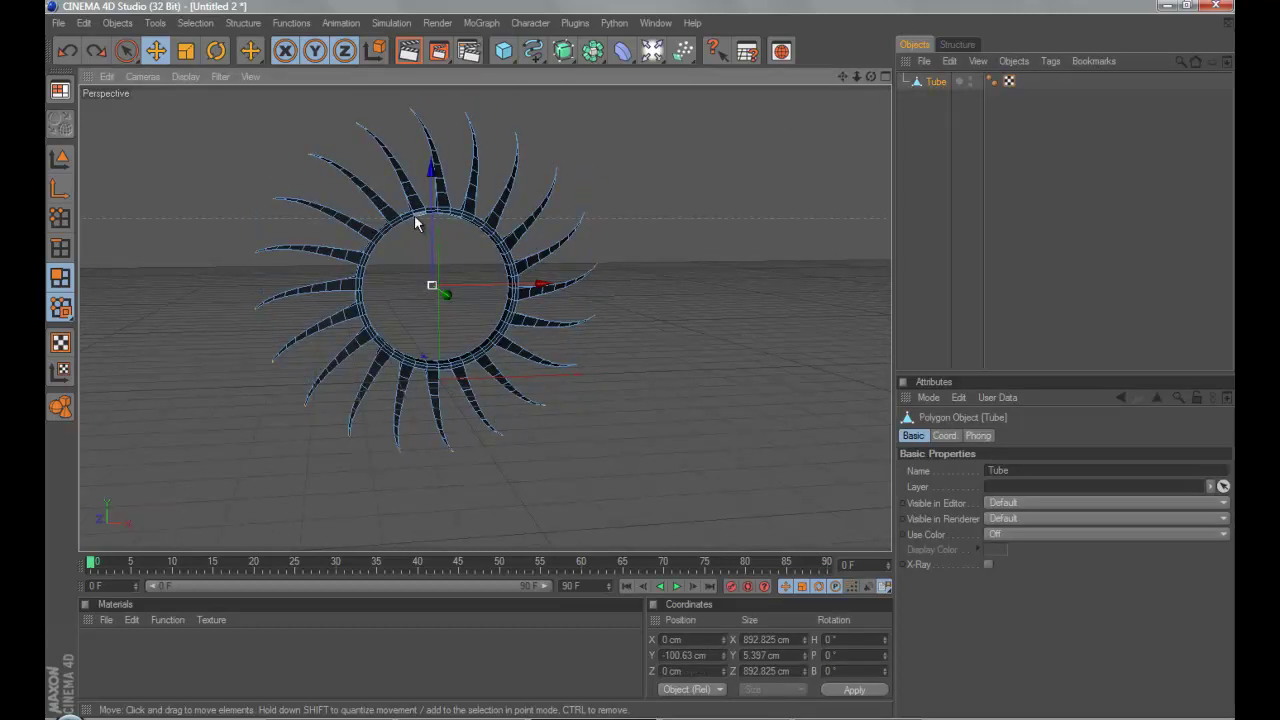
- Move the whole spiked ring up to about Y 269 cm in model mode and scale it uniformly to about 700 cm across
{"action": "left_click", "coordinate": [57, 166]}
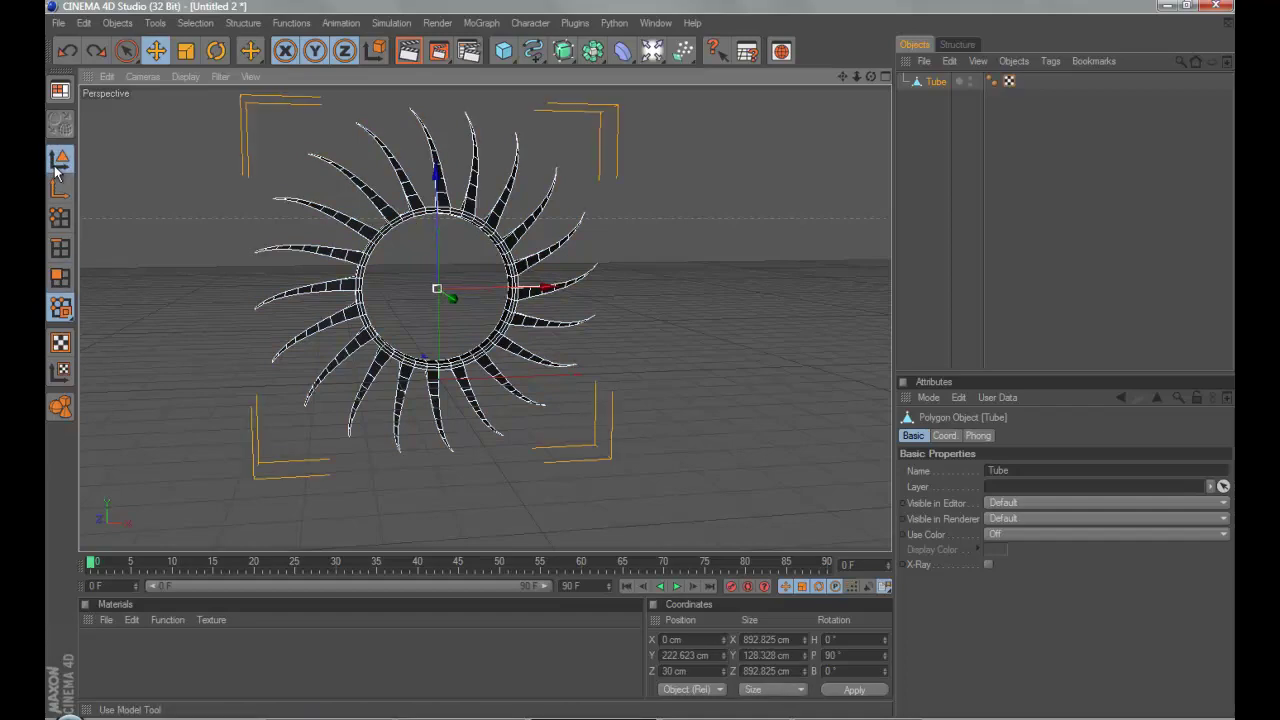
{"action": "left_click_drag", "start_coordinate": [384, 254], "coordinate": [667, 353]}
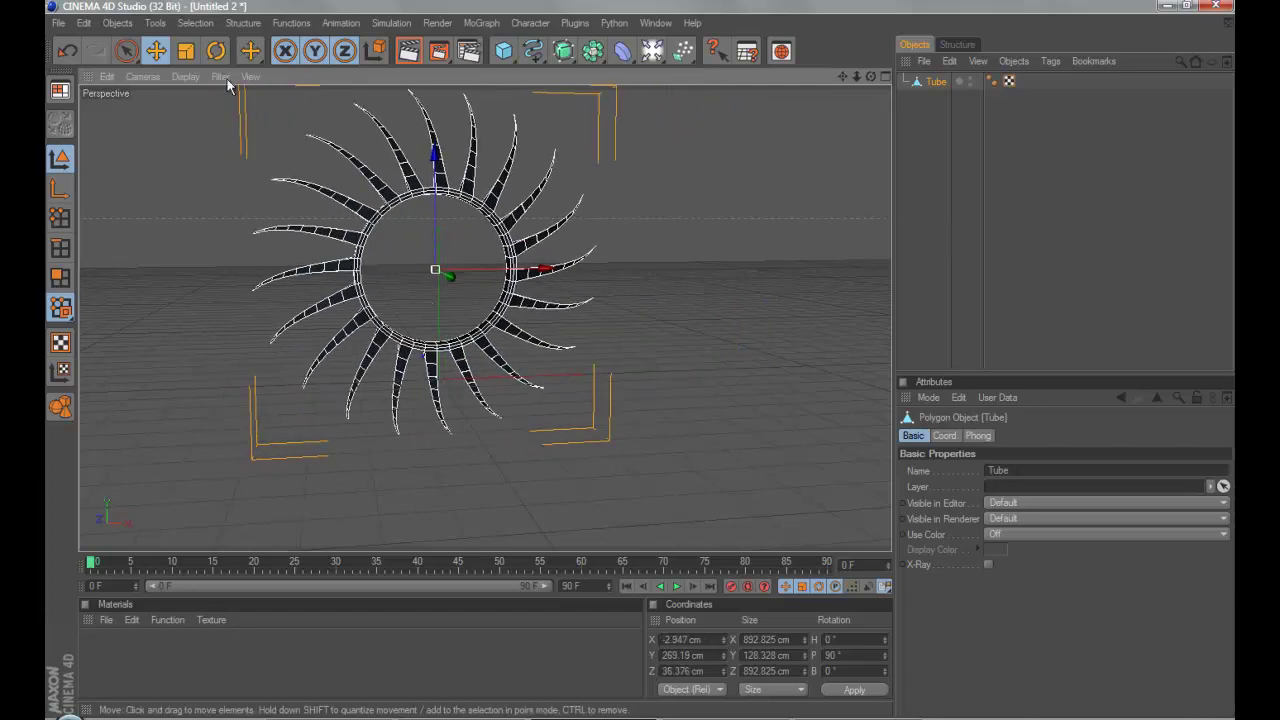
{"action": "left_click", "coordinate": [185, 51]}
{"action": "left_click_drag", "start_coordinate": [600, 160], "coordinate": [642, 367]}
- Try rotating the spiked ring in the perspective view, and undo the rotation
{"action": "left_click", "coordinate": [215, 51]}
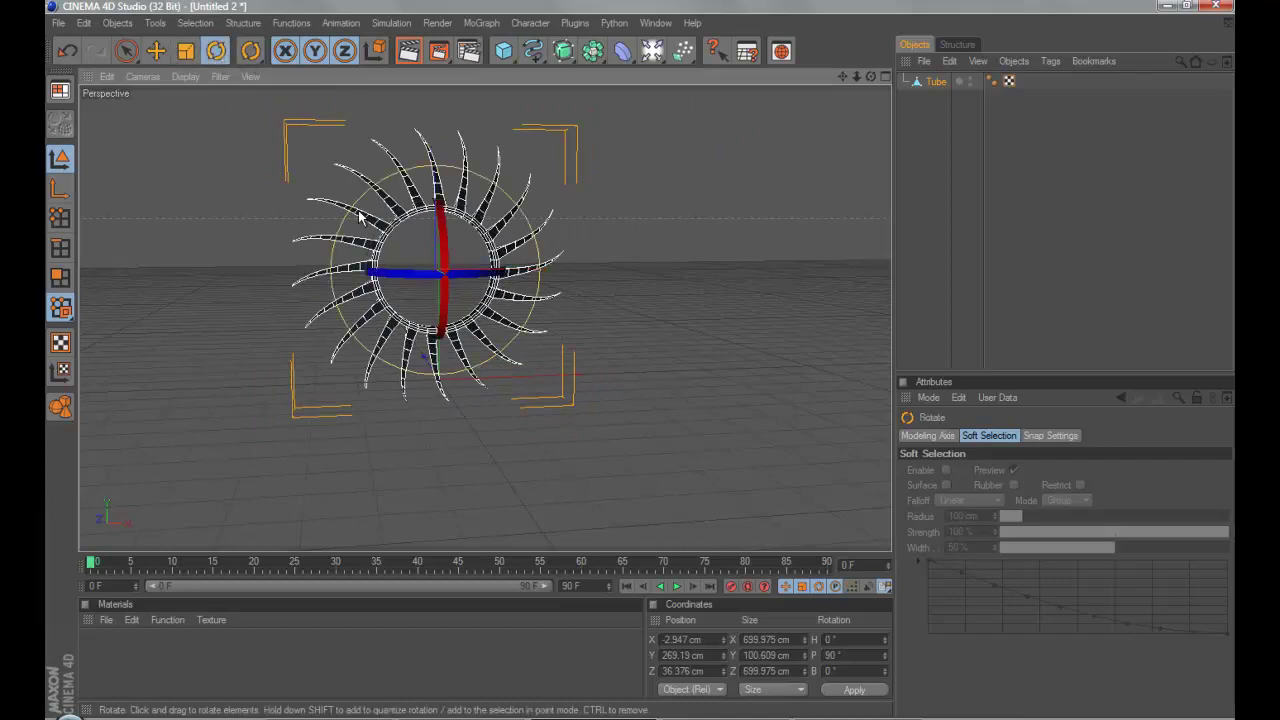
{"action": "left_click_drag", "start_coordinate": [375, 270], "coordinate": [642, 254]}
{"action": "key", "text": "ctrl+z"}
- Add a MoText object to the scene and move it up to about Y 106 cm
{"action": "left_click", "coordinate": [154, 53]}
{"action": "scroll", "coordinate": [608, 225], "scroll_direction": "up", "scroll_amount": 3}
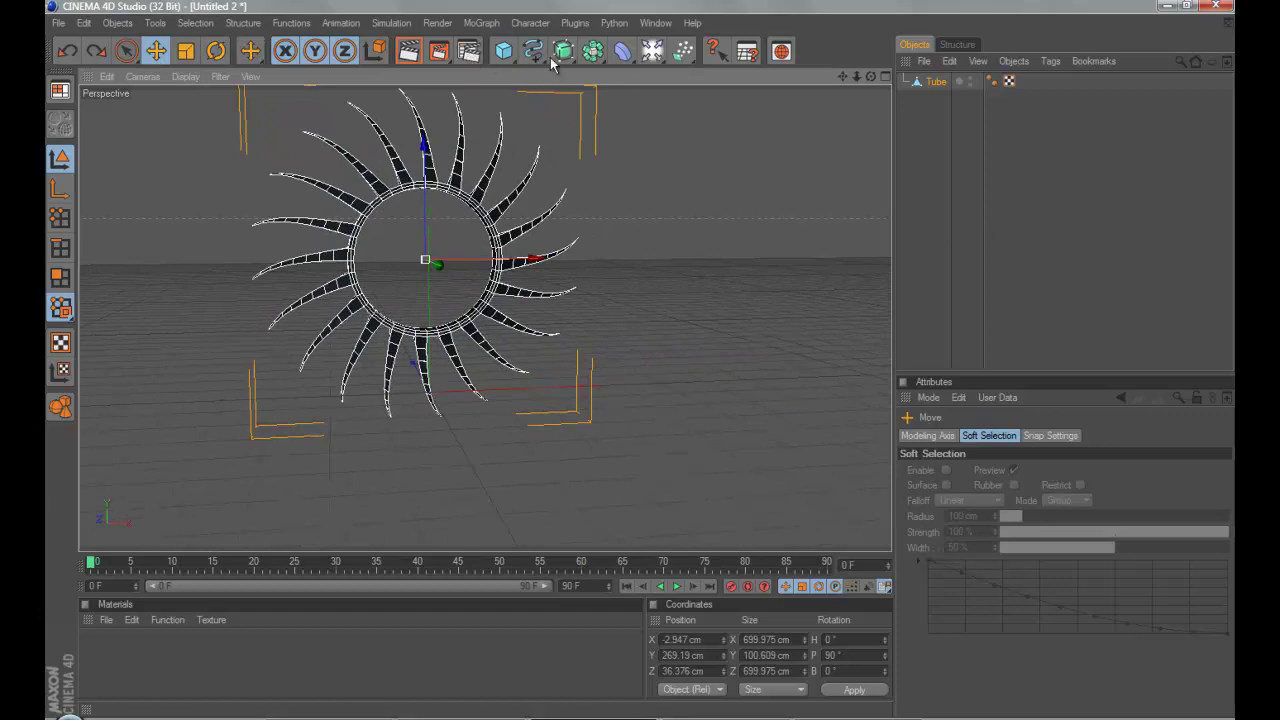
{"action": "left_click", "coordinate": [505, 54]}
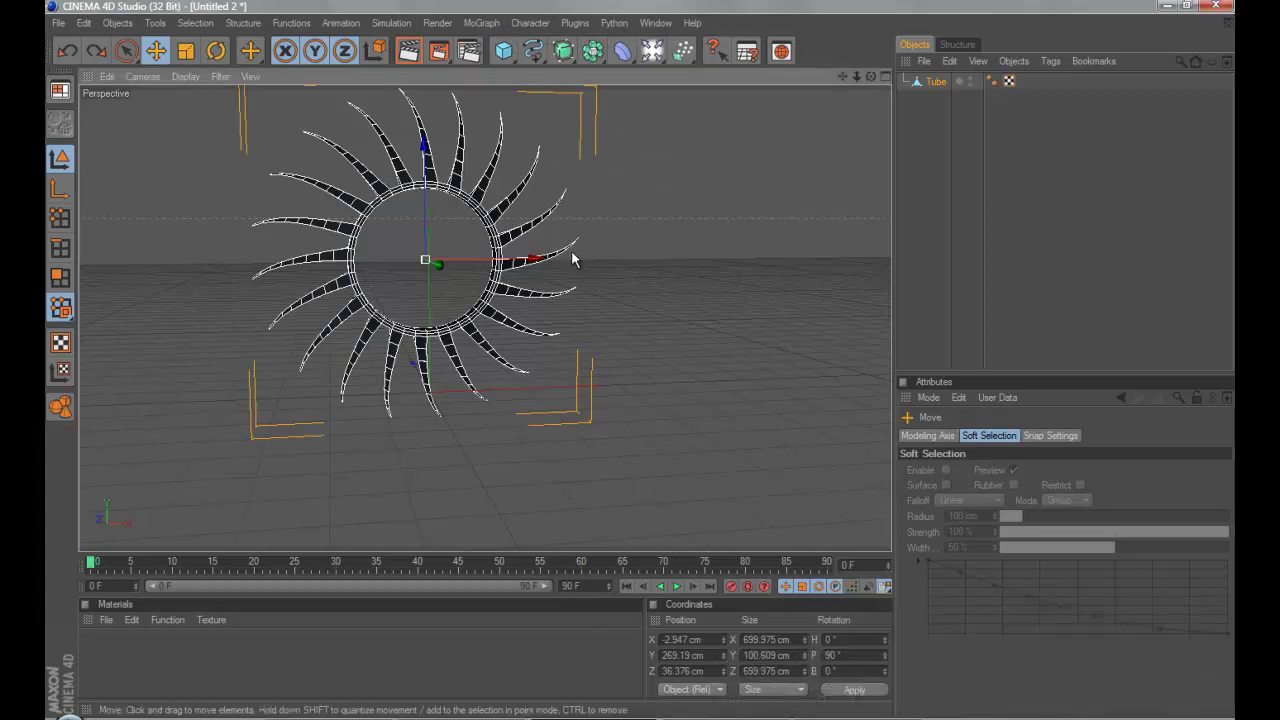
{"action": "left_click", "coordinate": [510, 58]}
{"action": "left_click", "coordinate": [484, 23]}
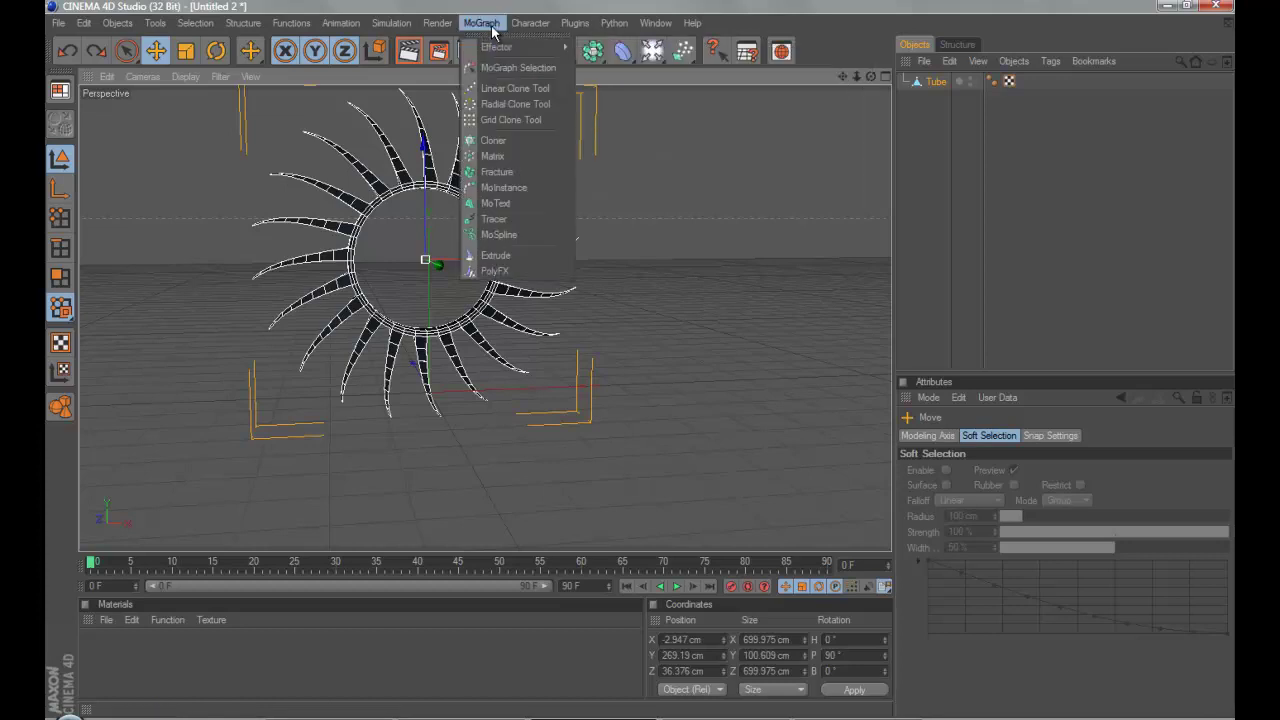
{"action": "left_click", "coordinate": [490, 203]}
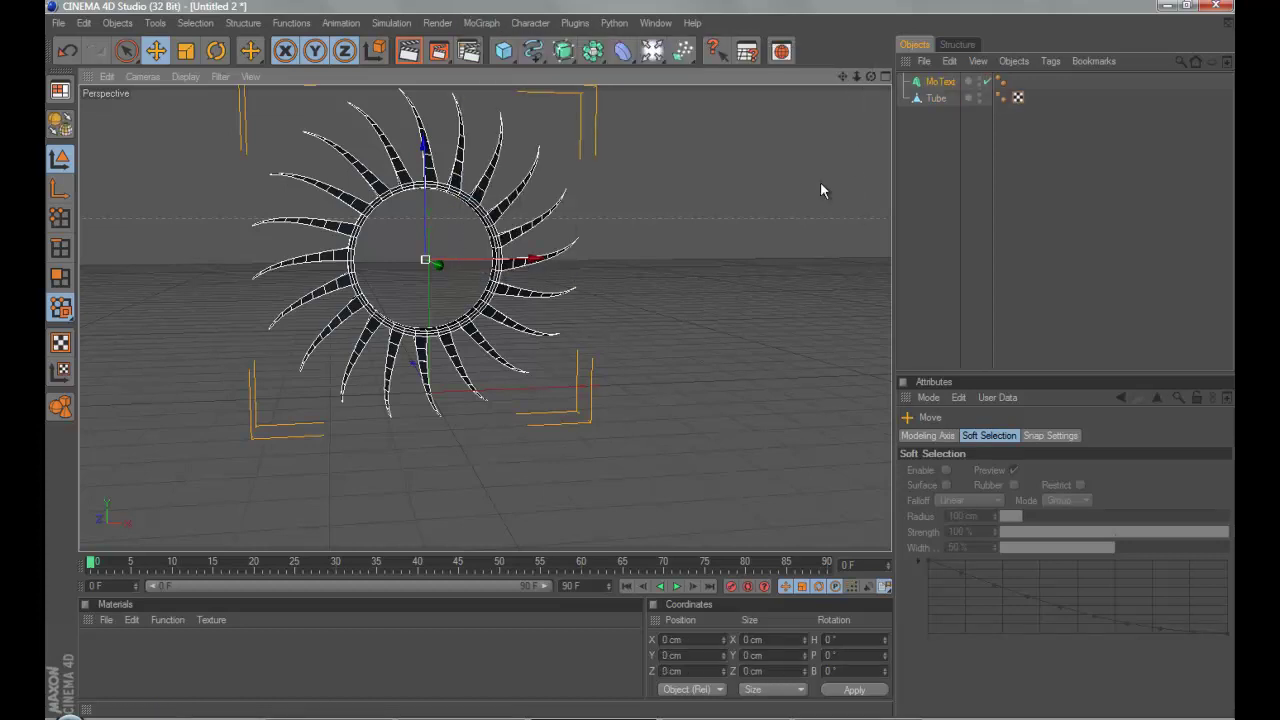
{"action": "scroll", "coordinate": [543, 314], "scroll_direction": "down", "scroll_amount": 5}
{"action": "left_click_drag", "start_coordinate": [457, 298], "coordinate": [457, 267]}
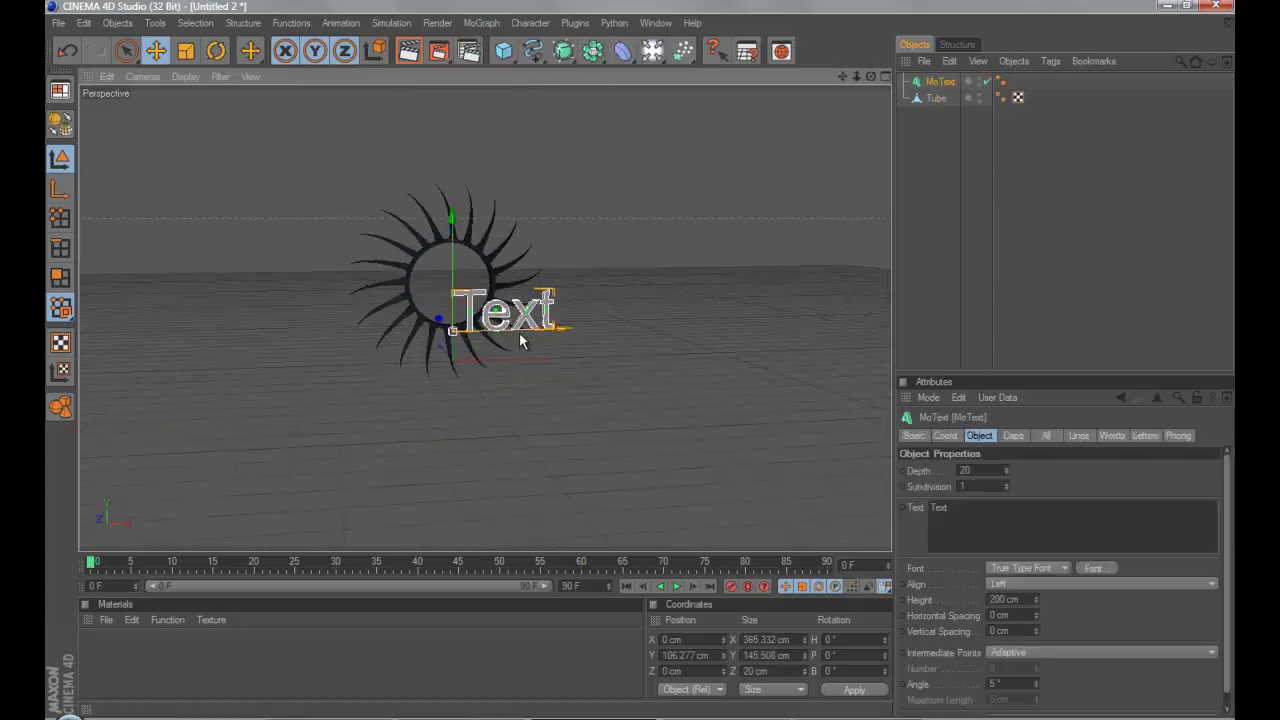
- Replace the MoText object's default text with the single letter T
{"action": "right_click_drag", "start_coordinate": [521, 341], "coordinate": [1005, 533], "text": "alt"}
{"action": "left_click_drag", "start_coordinate": [951, 508], "coordinate": [821, 507]}
{"action": "key", "text": "t"}
{"action": "left_click", "coordinate": [945, 84]}
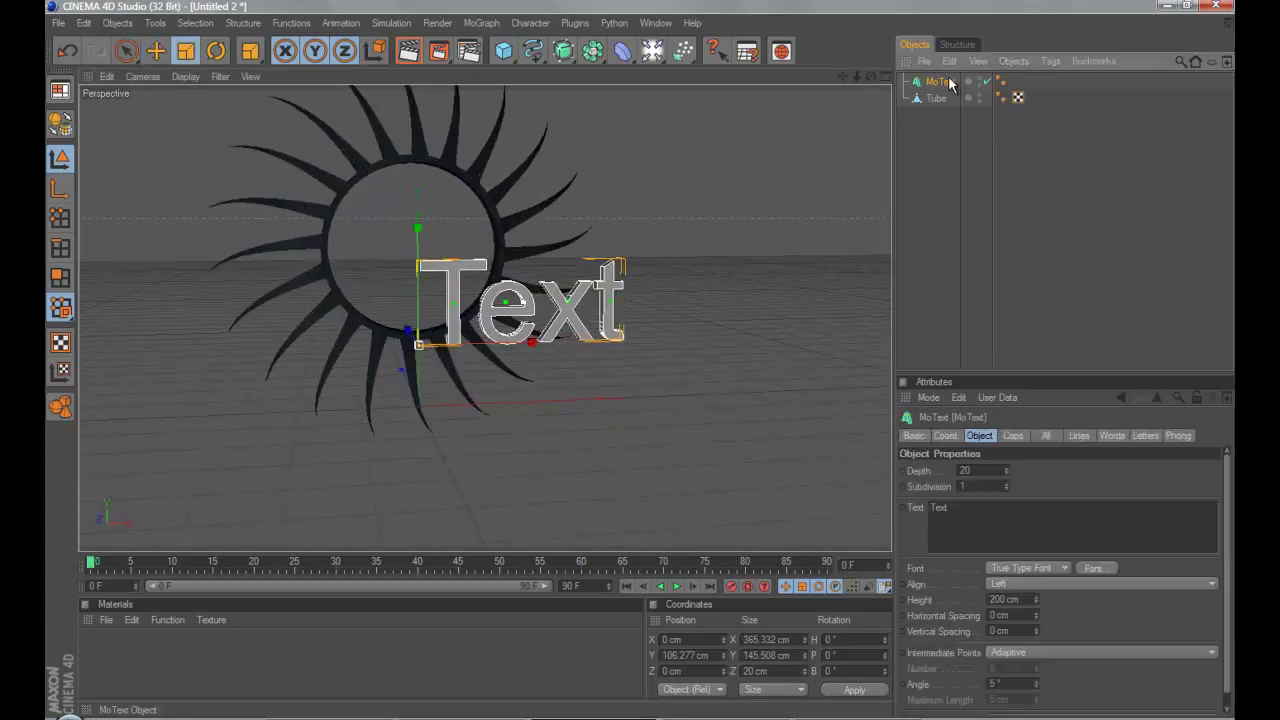
{"action": "left_click", "coordinate": [970, 505]}
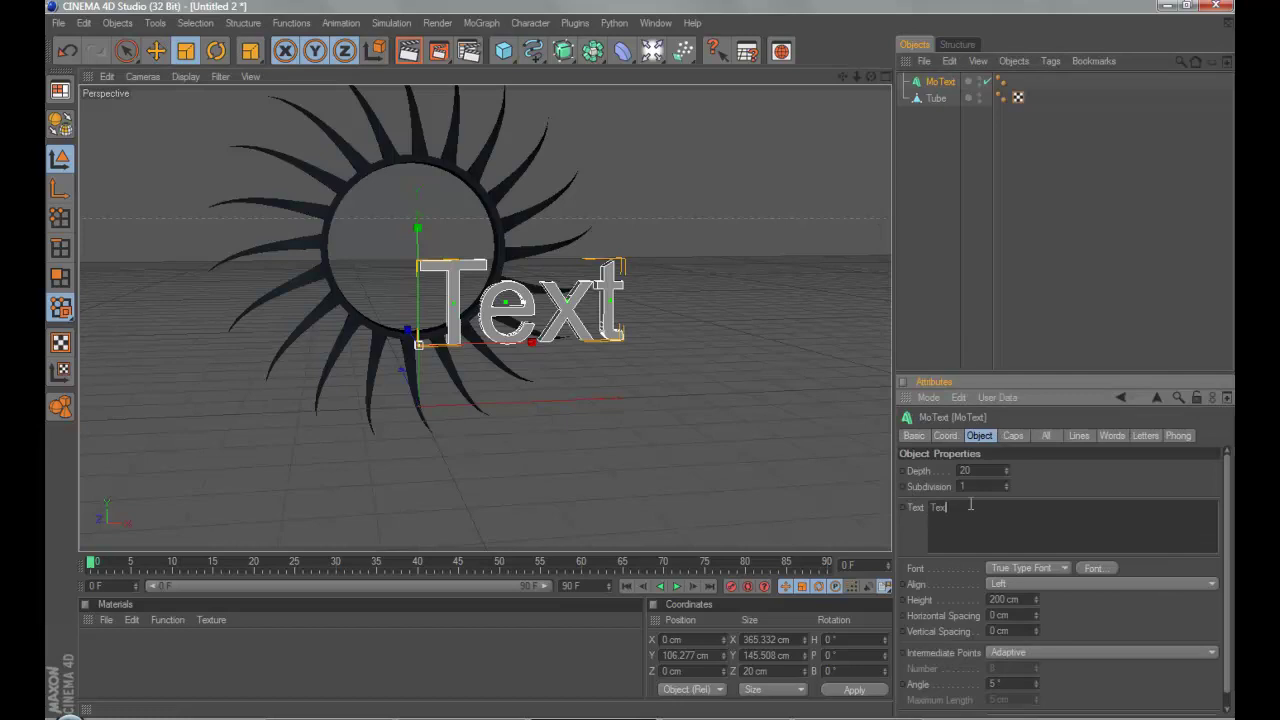
{"action": "left_click", "coordinate": [908, 217]}
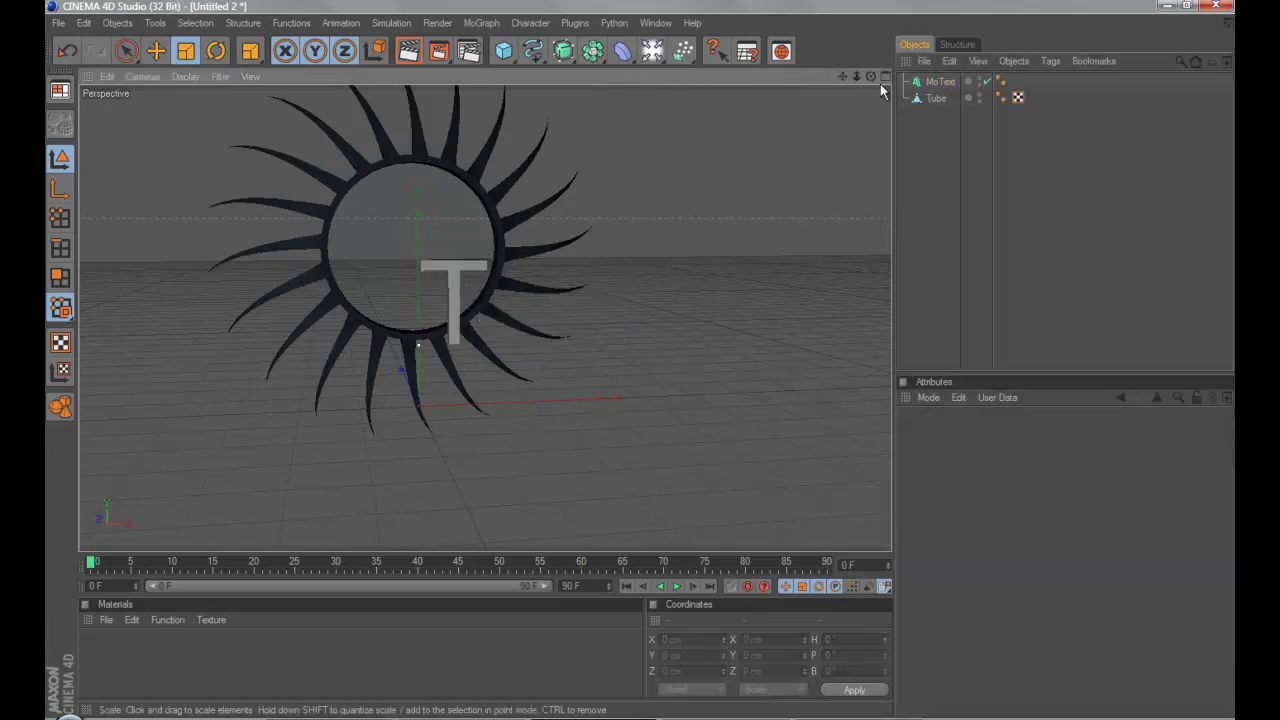
{"action": "left_click", "coordinate": [683, 716]}
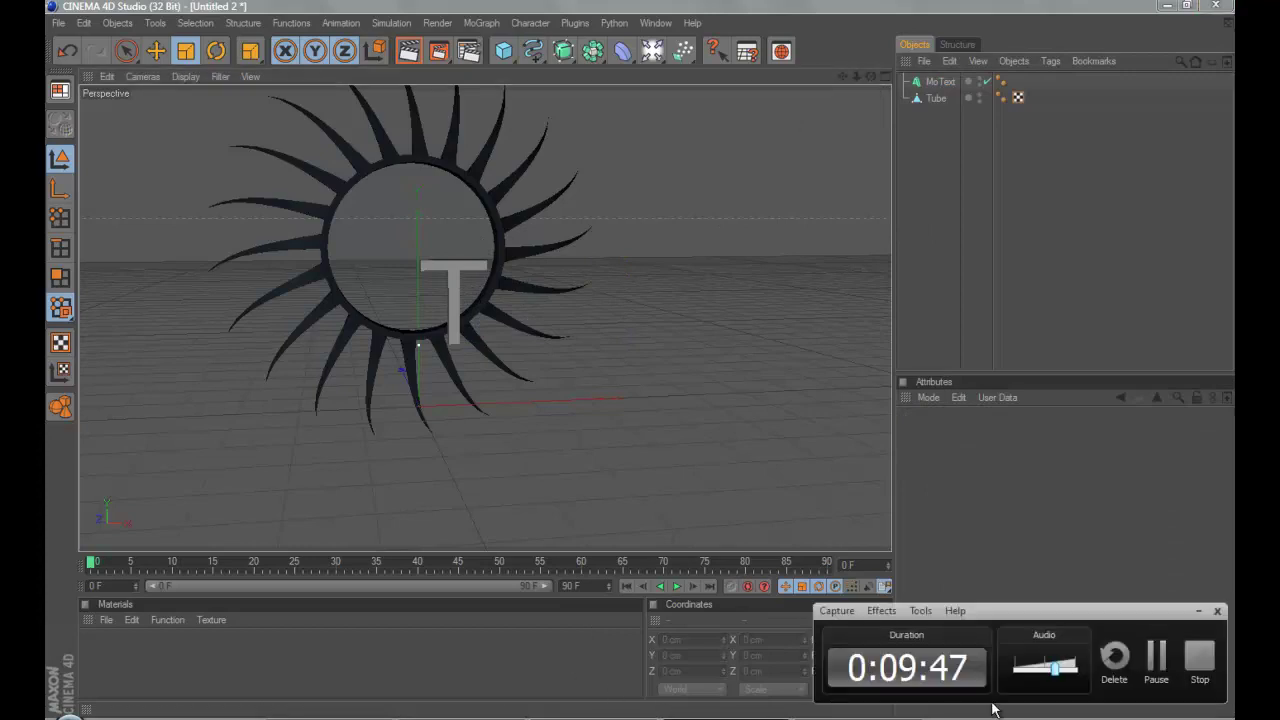
{"action": "left_click", "coordinate": [1152, 658]}
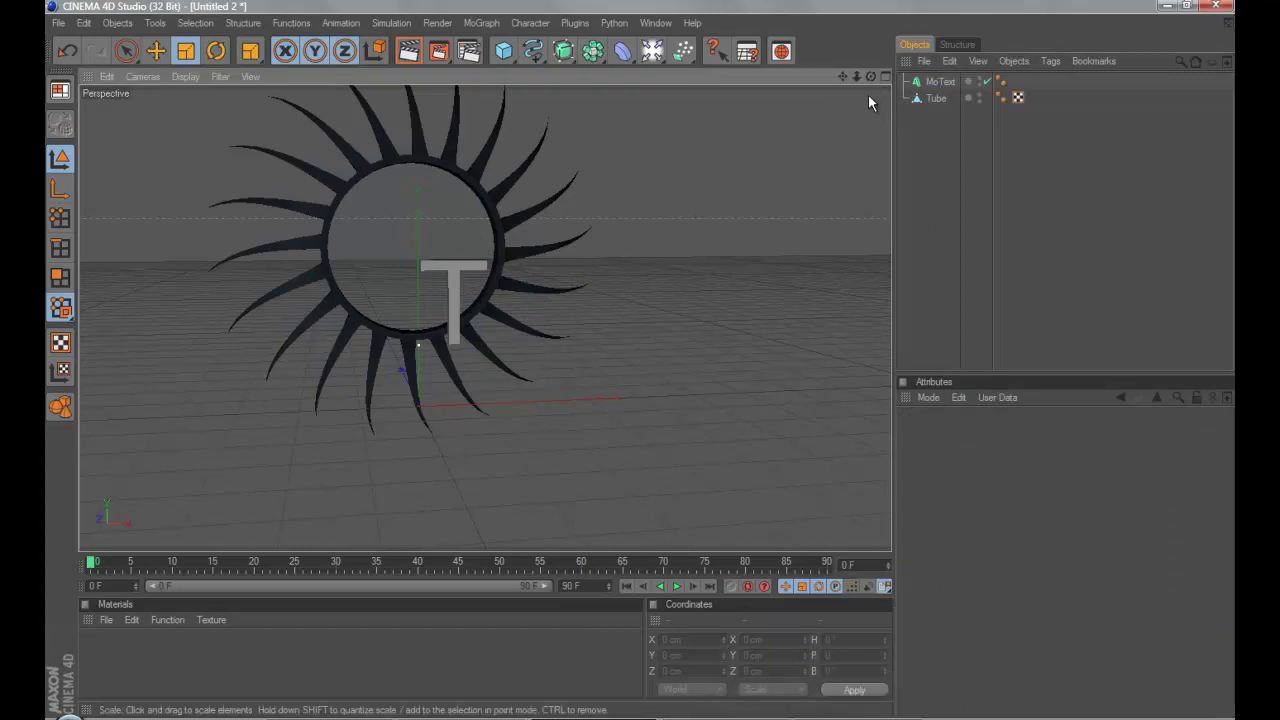
- Move the letter T up to about Y 174 cm and along Z to about 40 cm
{"action": "left_click", "coordinate": [451, 279]}
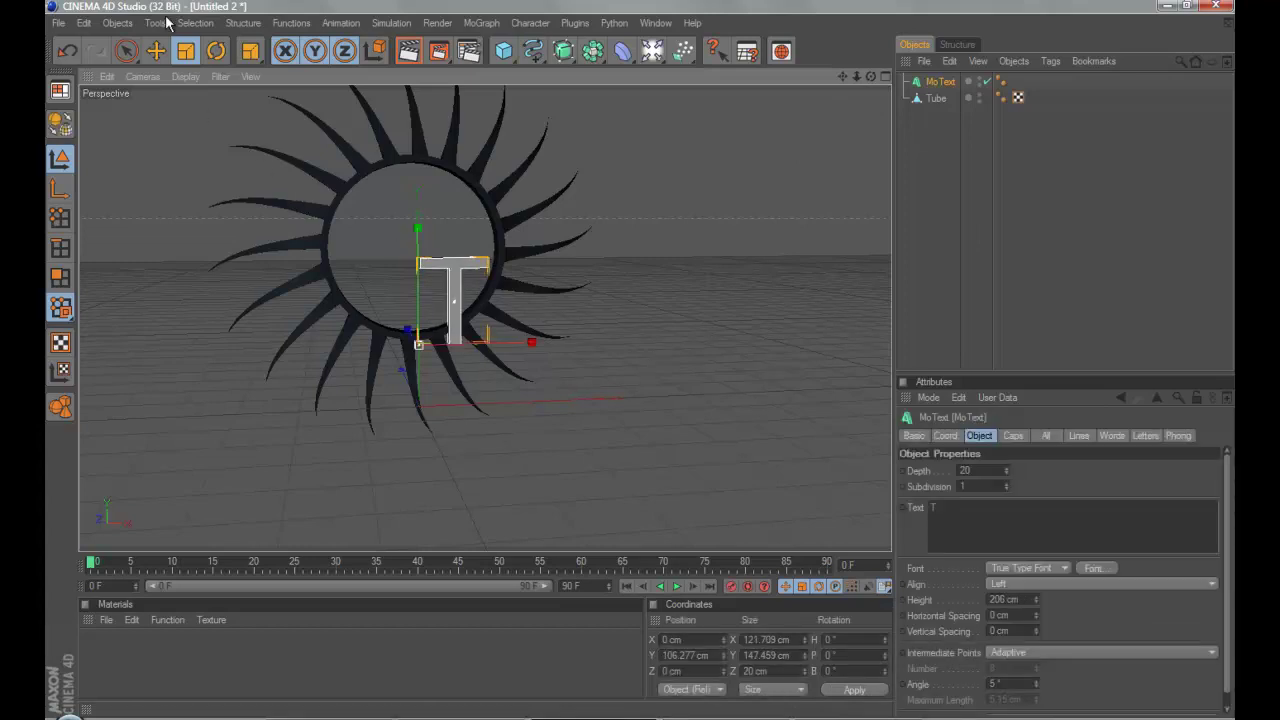
{"action": "left_click", "coordinate": [156, 50]}
{"action": "left_click_drag", "start_coordinate": [870, 77], "coordinate": [898, 105]}
{"action": "mouse_move", "coordinate": [416, 236]}
{"action": "left_mouse_down"}
{"action": "mouse_move", "coordinate": [416, 188]}
{"action": "mouse_move", "coordinate": [406, 254]}
{"action": "left_mouse_up"}
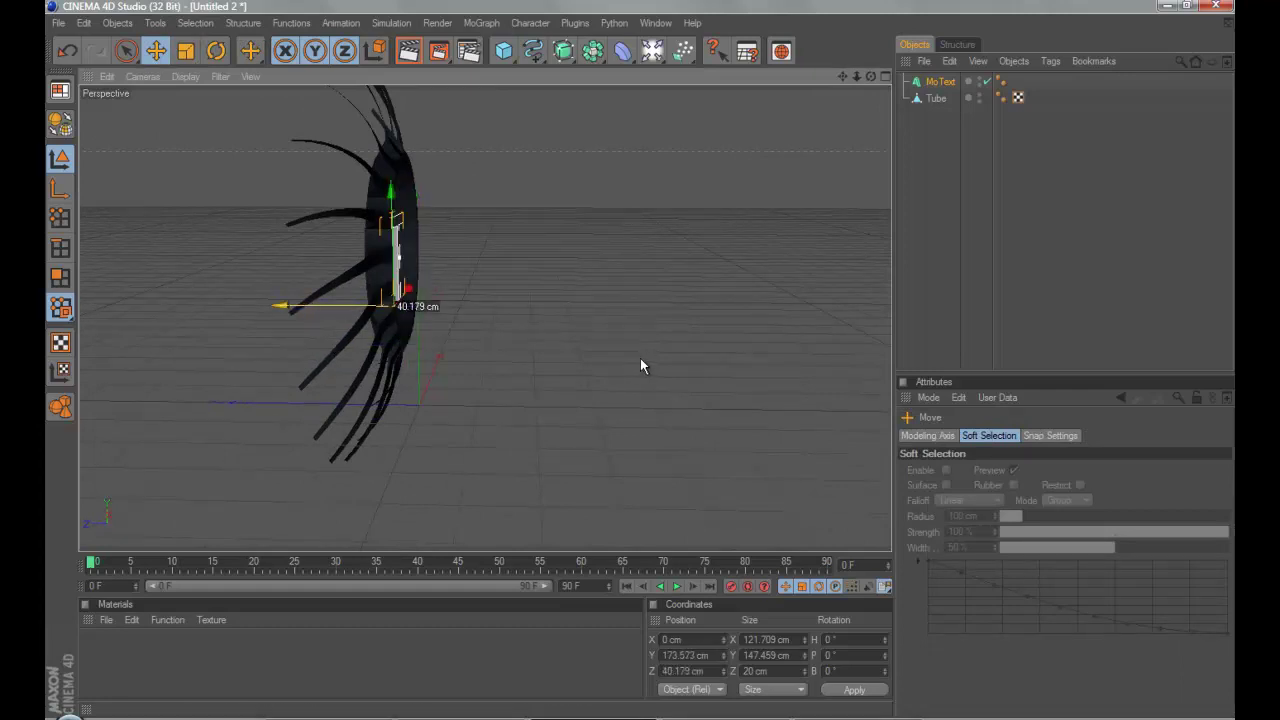
{"action": "left_click_drag", "start_coordinate": [640, 358], "coordinate": [639, 358]}
{"action": "left_click", "coordinate": [1109, 190]}
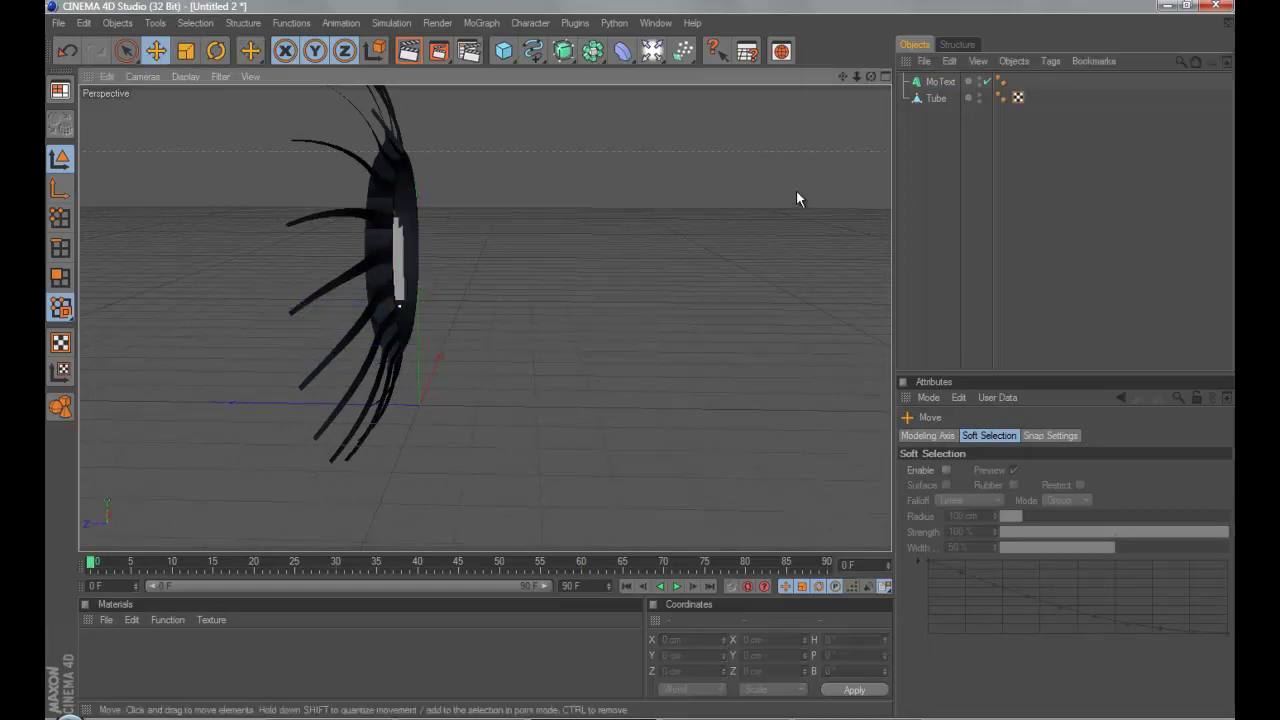
- Centre the letter T inside the ring at about X -69, Y 188 and Z 31 cm
{"action": "scroll", "coordinate": [785, 190], "scroll_direction": "up", "scroll_amount": 4}
{"action": "left_click_drag", "start_coordinate": [870, 76], "coordinate": [432, 191]}
{"action": "left_click", "coordinate": [432, 191]}
{"action": "left_click_drag", "start_coordinate": [614, 356], "coordinate": [634, 359]}
{"action": "left_click_drag", "start_coordinate": [328, 218], "coordinate": [640, 360]}
{"action": "left_click", "coordinate": [1046, 153]}
{"action": "left_click_drag", "start_coordinate": [859, 77], "coordinate": [643, 362]}
{"action": "left_click", "coordinate": [399, 258]}
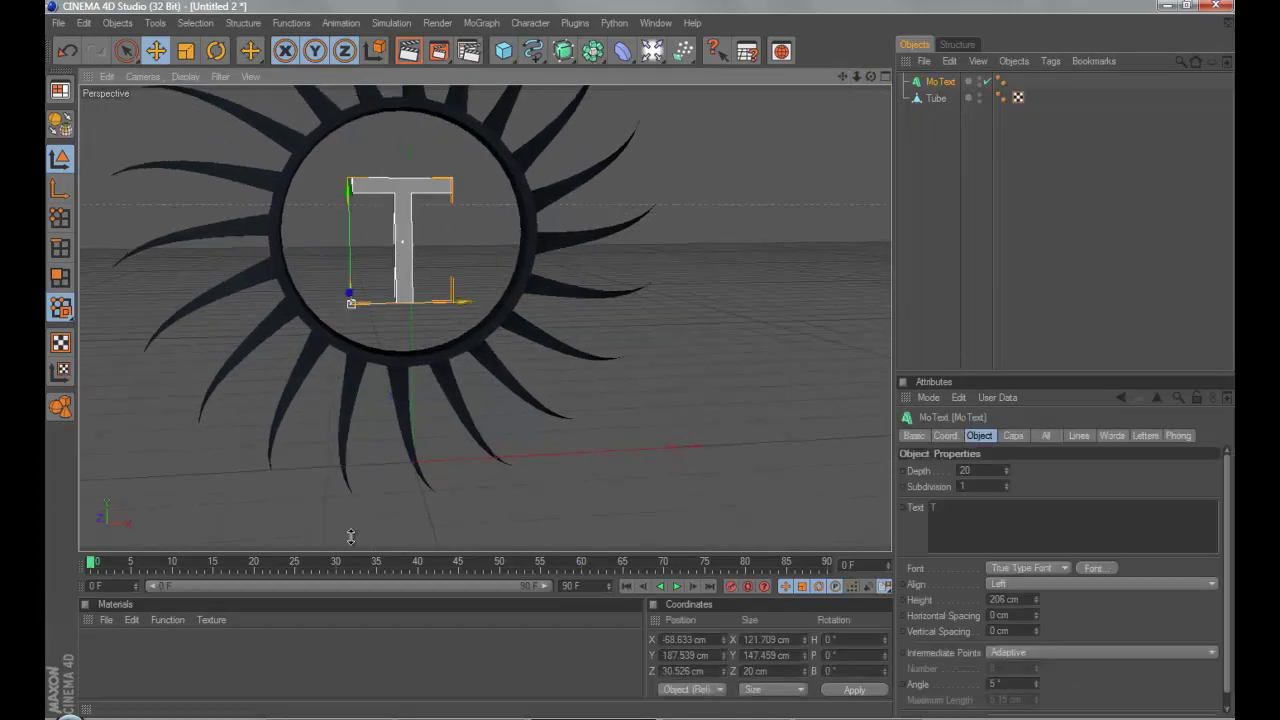
- Set the letter T's font to BIGMACCA Regular and its extrusion depth to 9
{"action": "left_click", "coordinate": [1092, 568]}
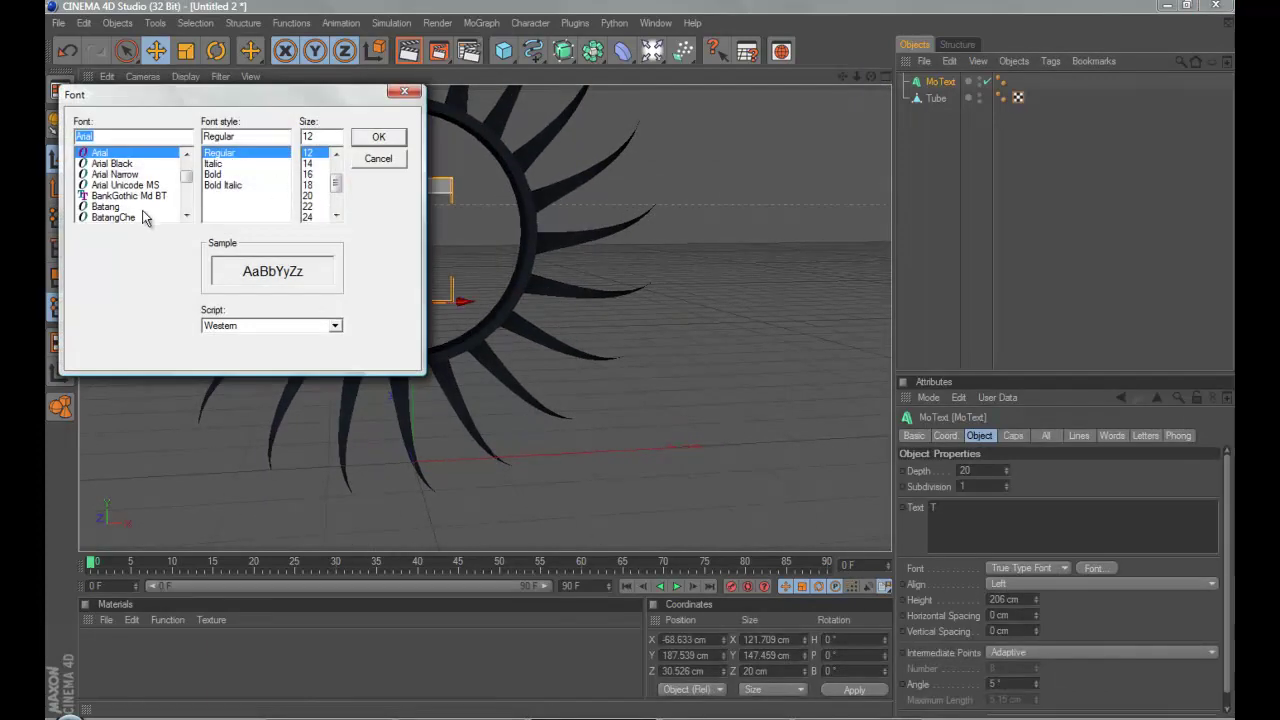
{"action": "scroll", "coordinate": [105, 162], "scroll_direction": "down", "scroll_amount": 3}
{"action": "type", "text": "bigma"}
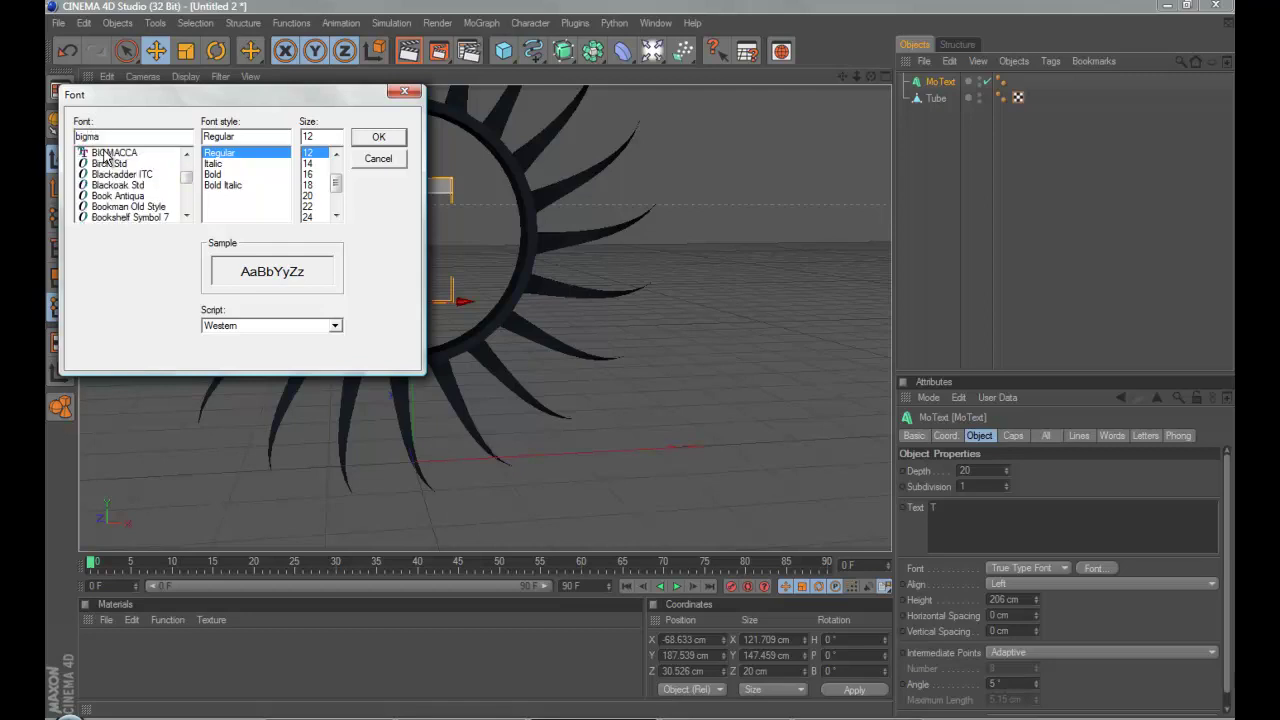
{"action": "left_click", "coordinate": [108, 152]}
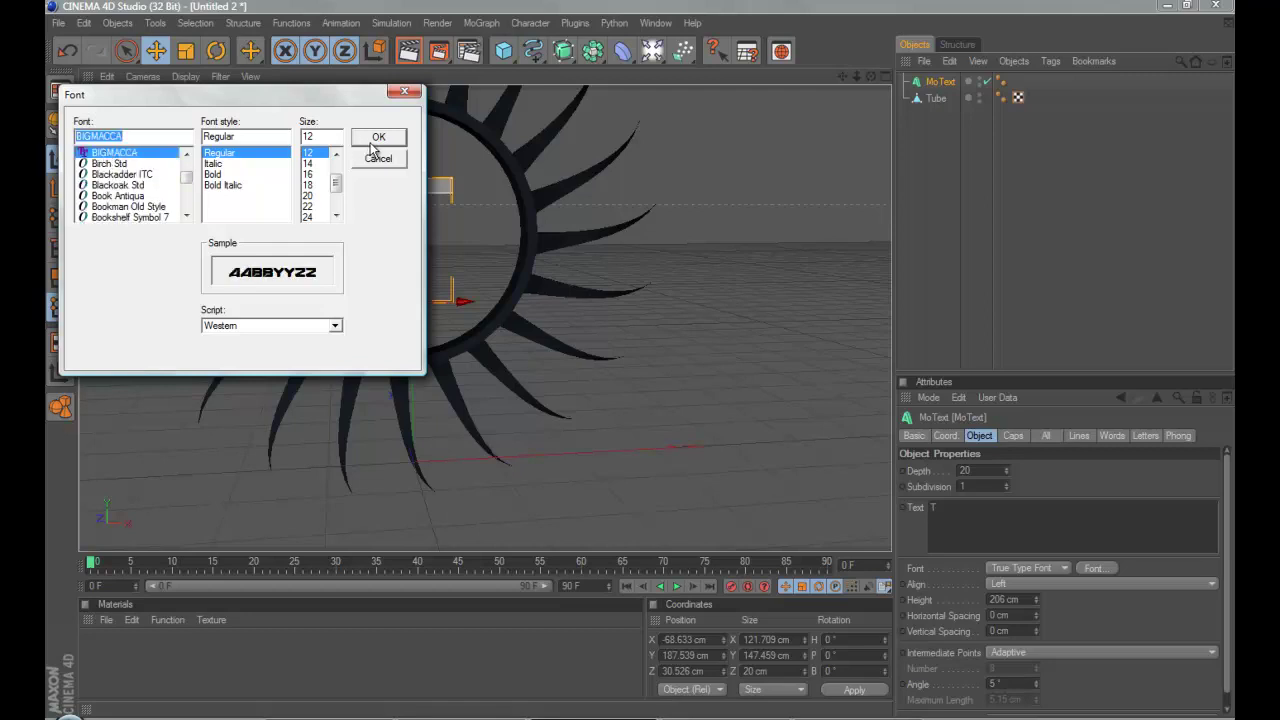
{"action": "left_click", "coordinate": [371, 143]}
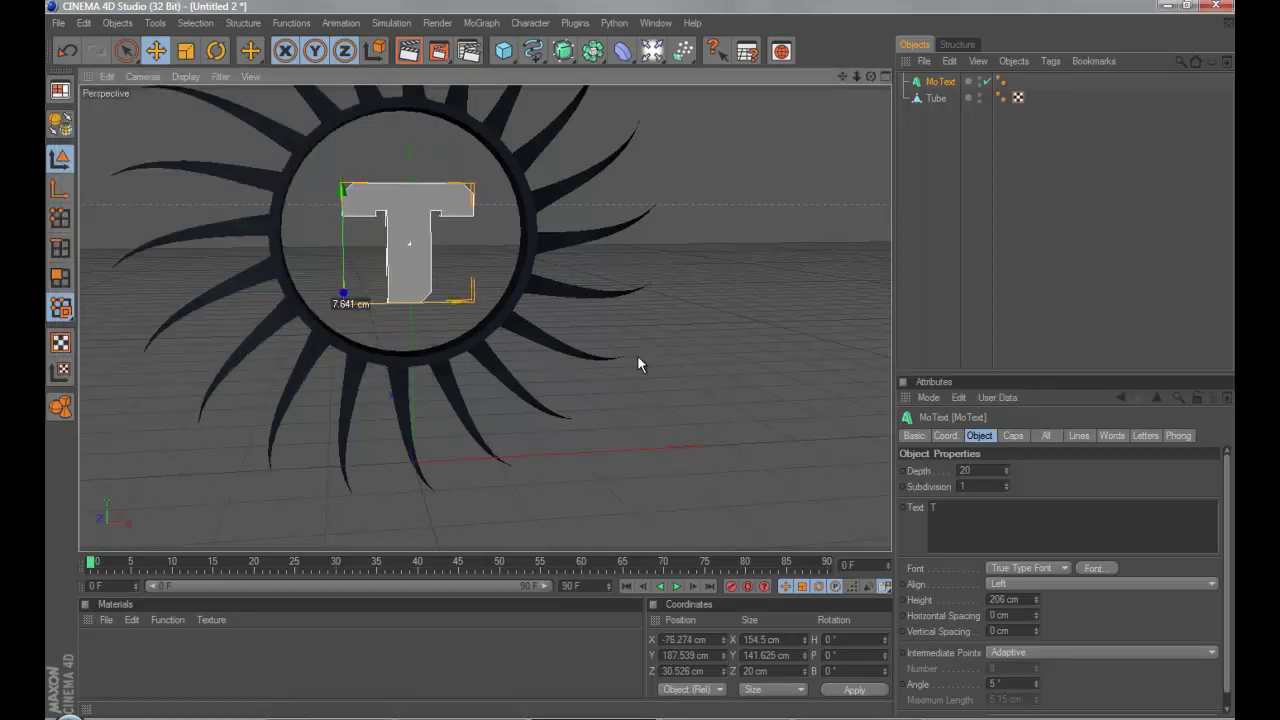
{"action": "left_click", "coordinate": [973, 470]}
{"action": "key", "text": "Return"}
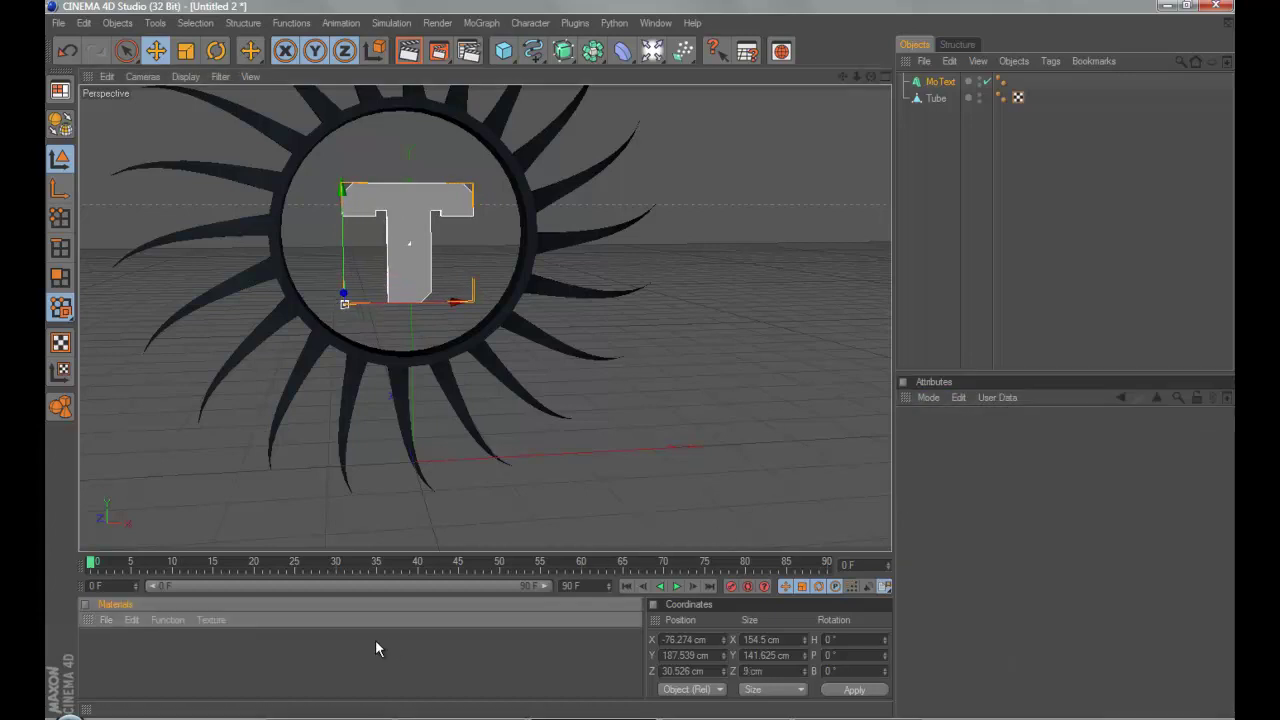
- Create a dark grey material with RGB 71, 71, 71 and apply it to the letter T
{"action": "double_click", "coordinate": [375, 639]}
{"action": "left_click", "coordinate": [97, 652]}
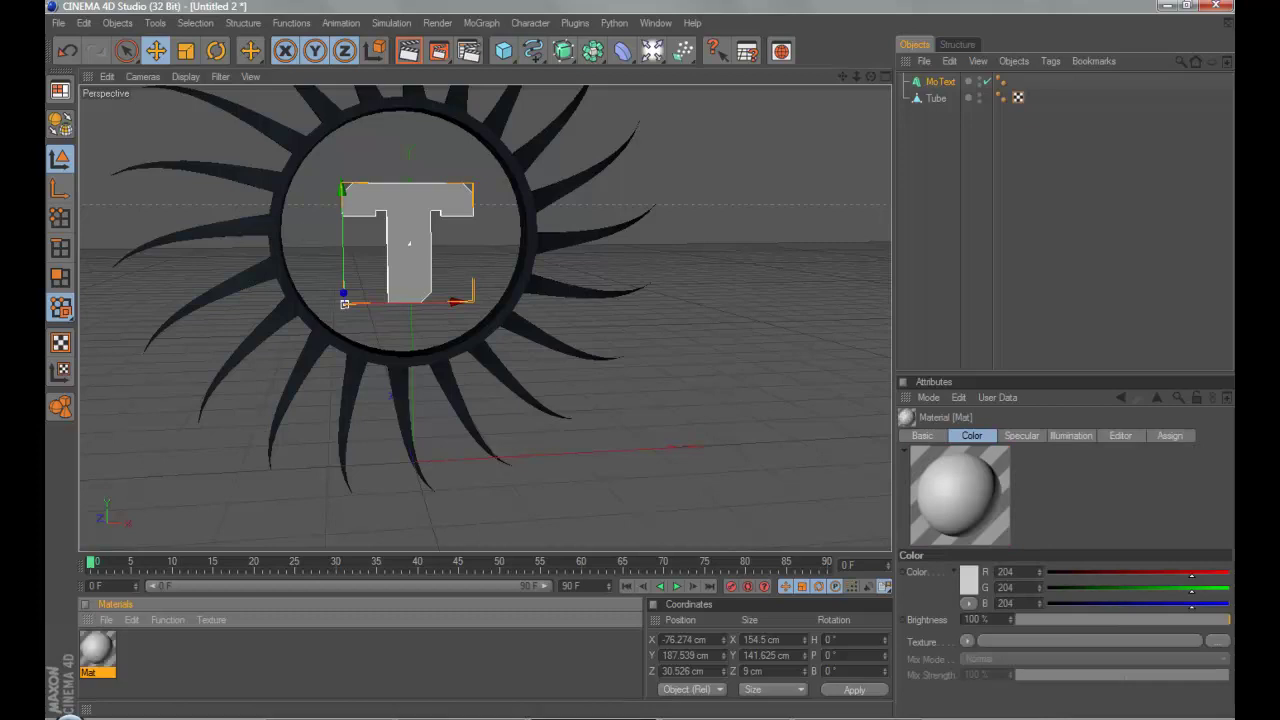
{"action": "double_click", "coordinate": [97, 655]}
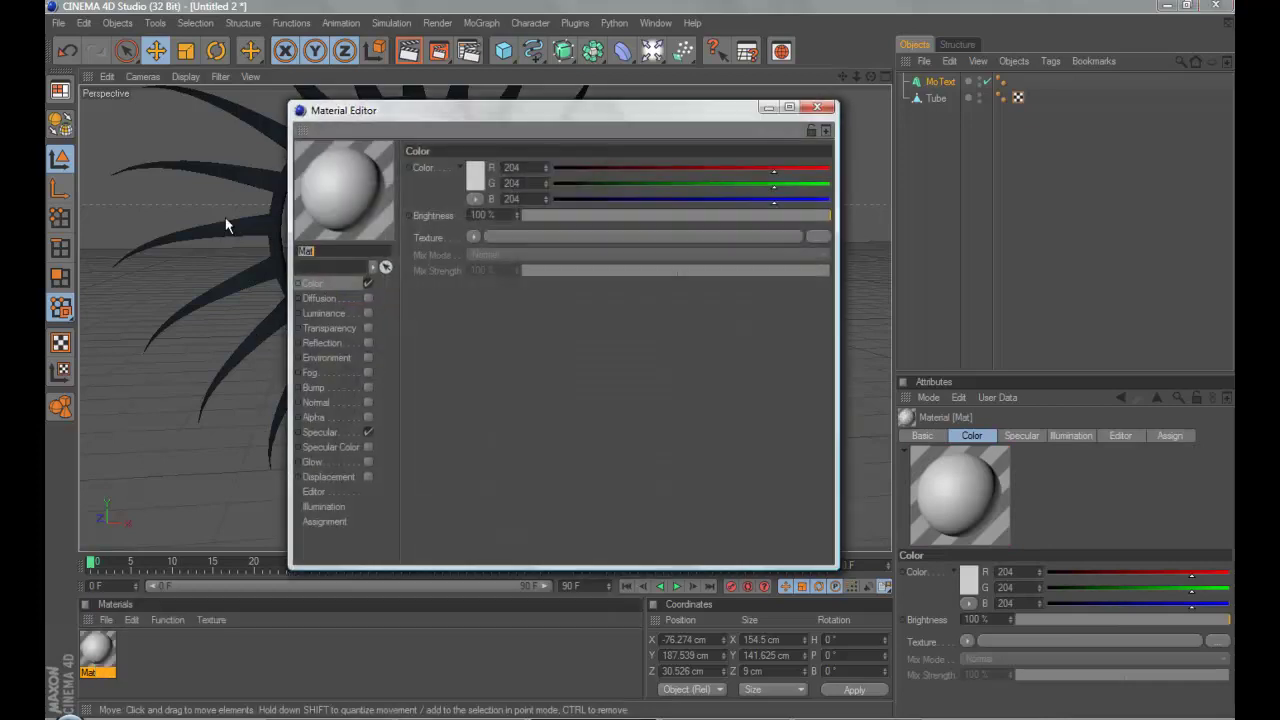
{"action": "left_click", "coordinate": [474, 189]}
{"action": "left_click_drag", "start_coordinate": [398, 150], "coordinate": [363, 182]}
{"action": "left_click", "coordinate": [448, 262]}
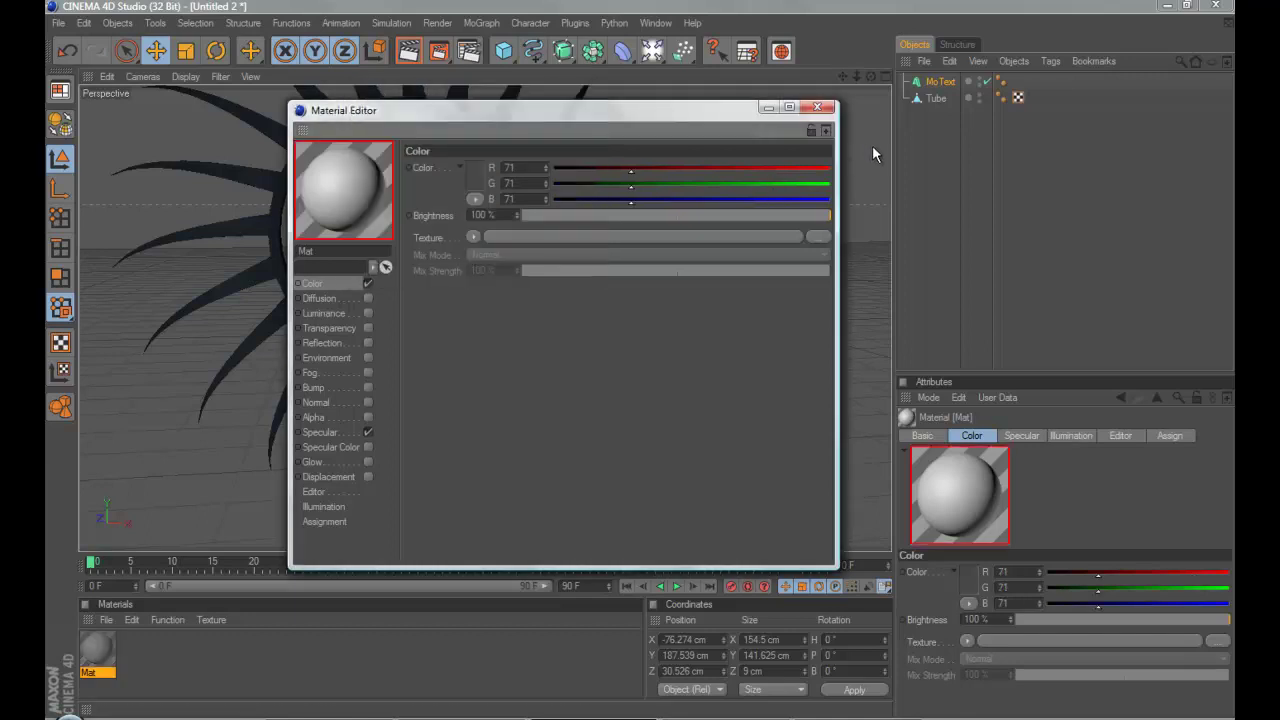
{"action": "left_click", "coordinate": [817, 106]}
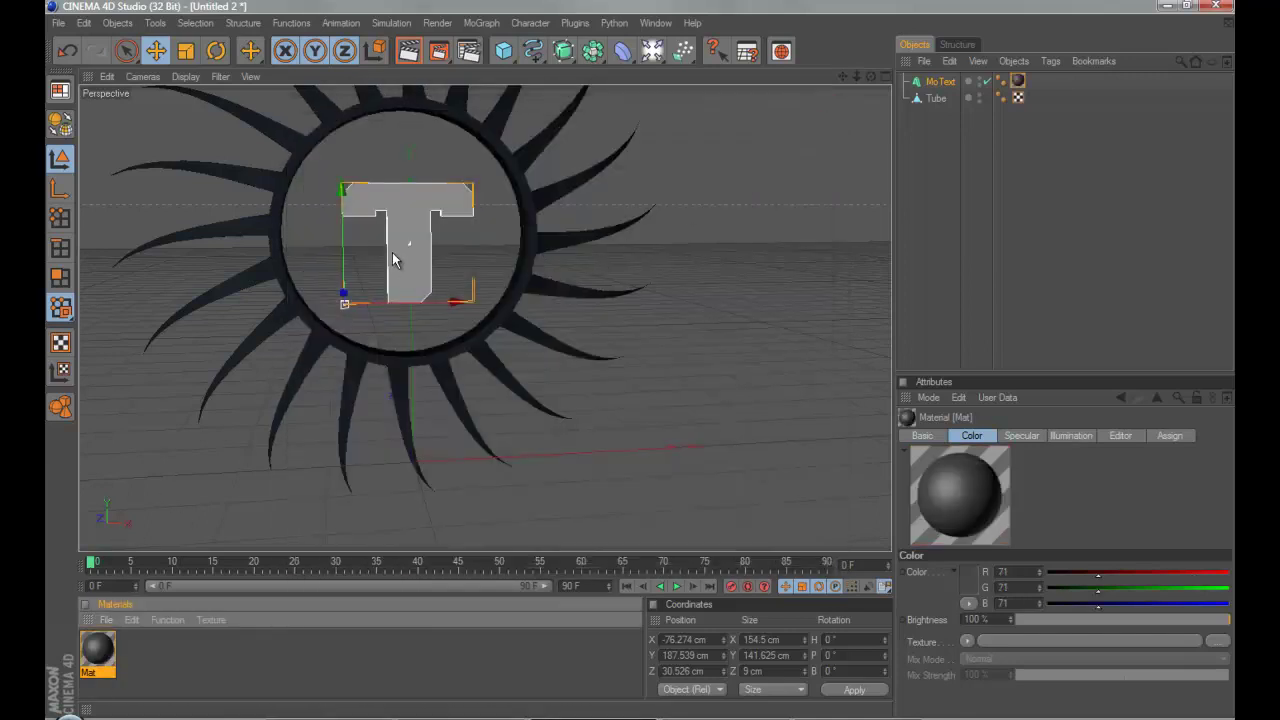
{"action": "left_click_drag", "start_coordinate": [393, 260], "coordinate": [394, 261]}
{"action": "left_click", "coordinate": [1048, 159]}
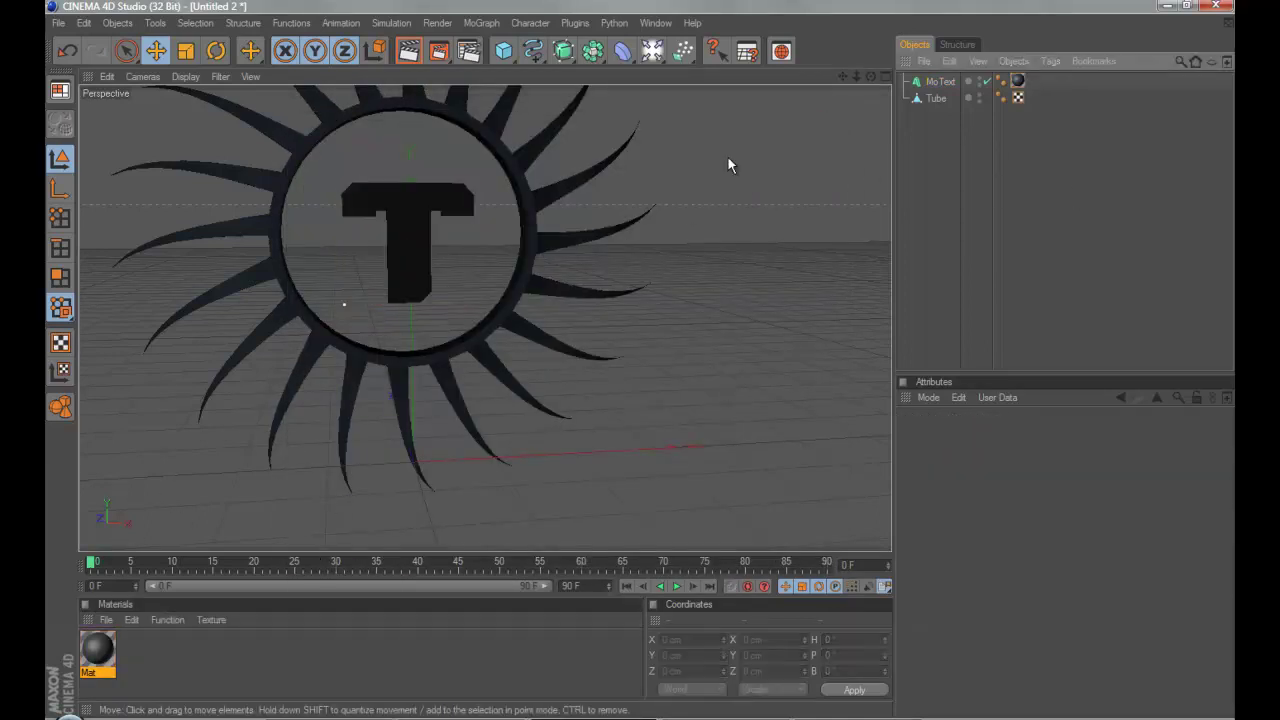
- Preview-render the view and nudge the letter T to about X -79, Y 189 and Z 31 cm
{"action": "left_click", "coordinate": [406, 50]}
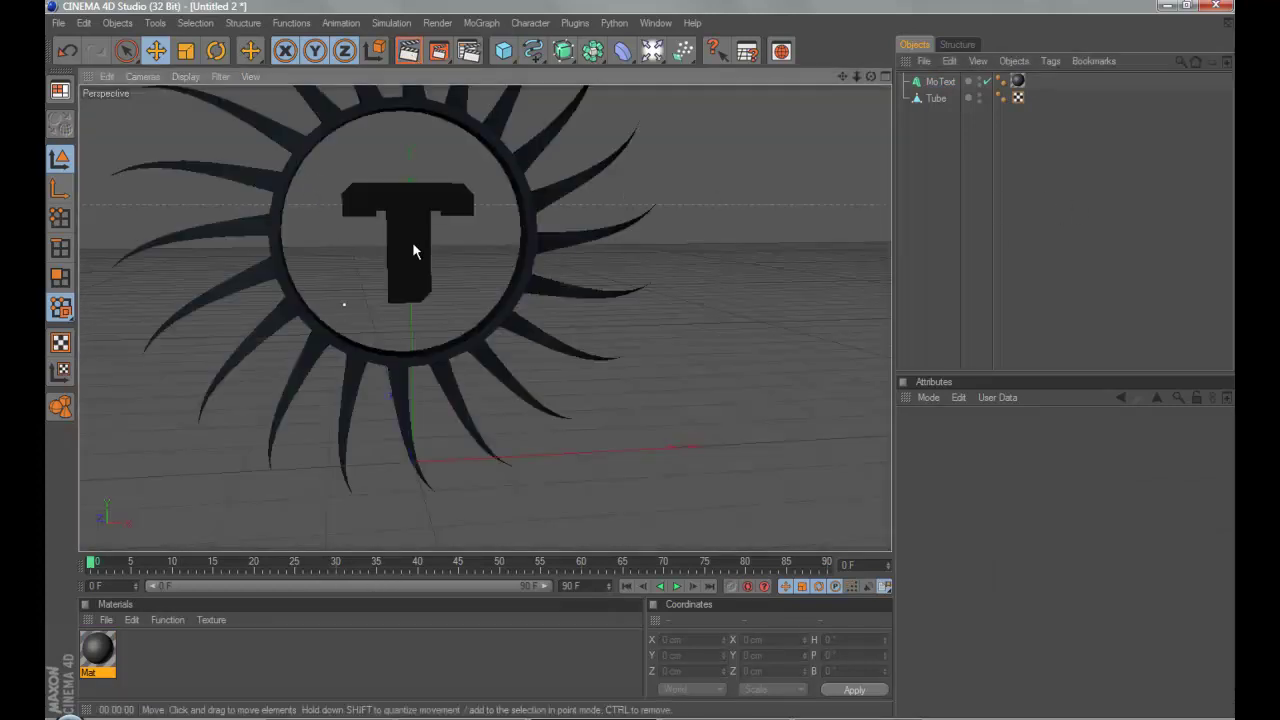
{"action": "left_click", "coordinate": [411, 243]}
{"action": "left_click_drag", "start_coordinate": [405, 249], "coordinate": [402, 246]}
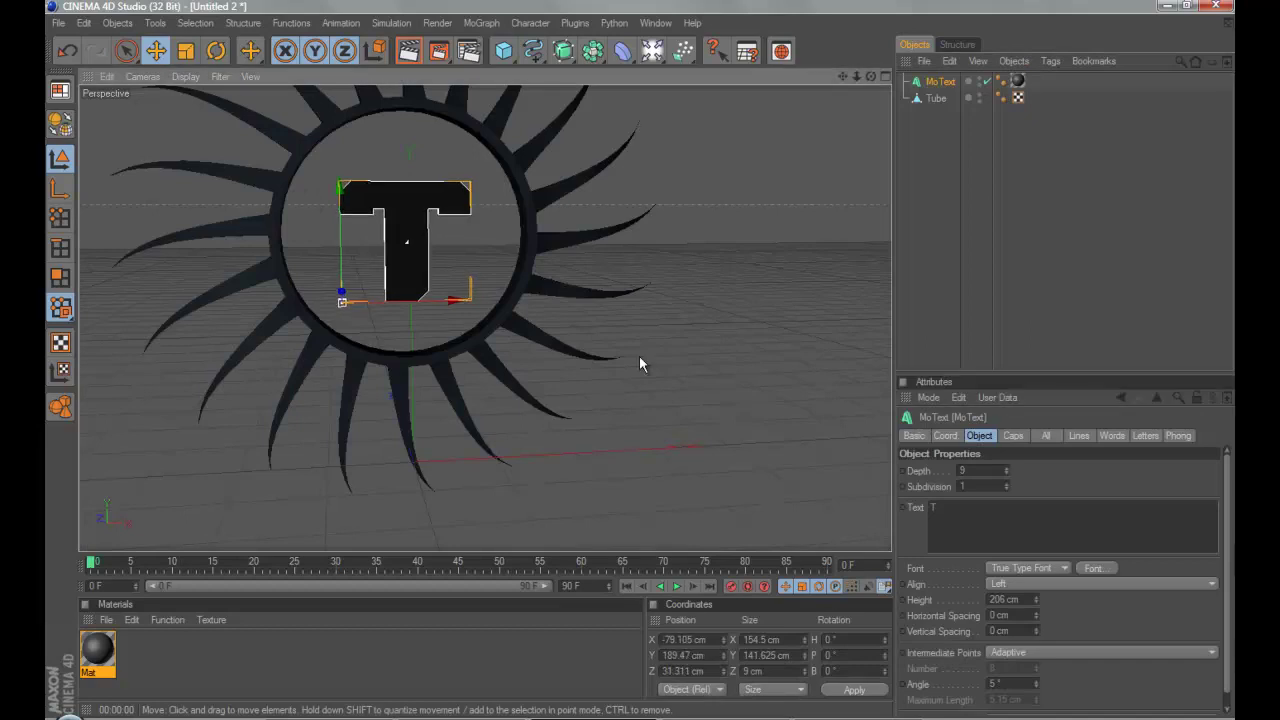
- Add a Disc primitive to the scene
{"action": "left_click_drag", "start_coordinate": [501, 60], "coordinate": [718, 99]}
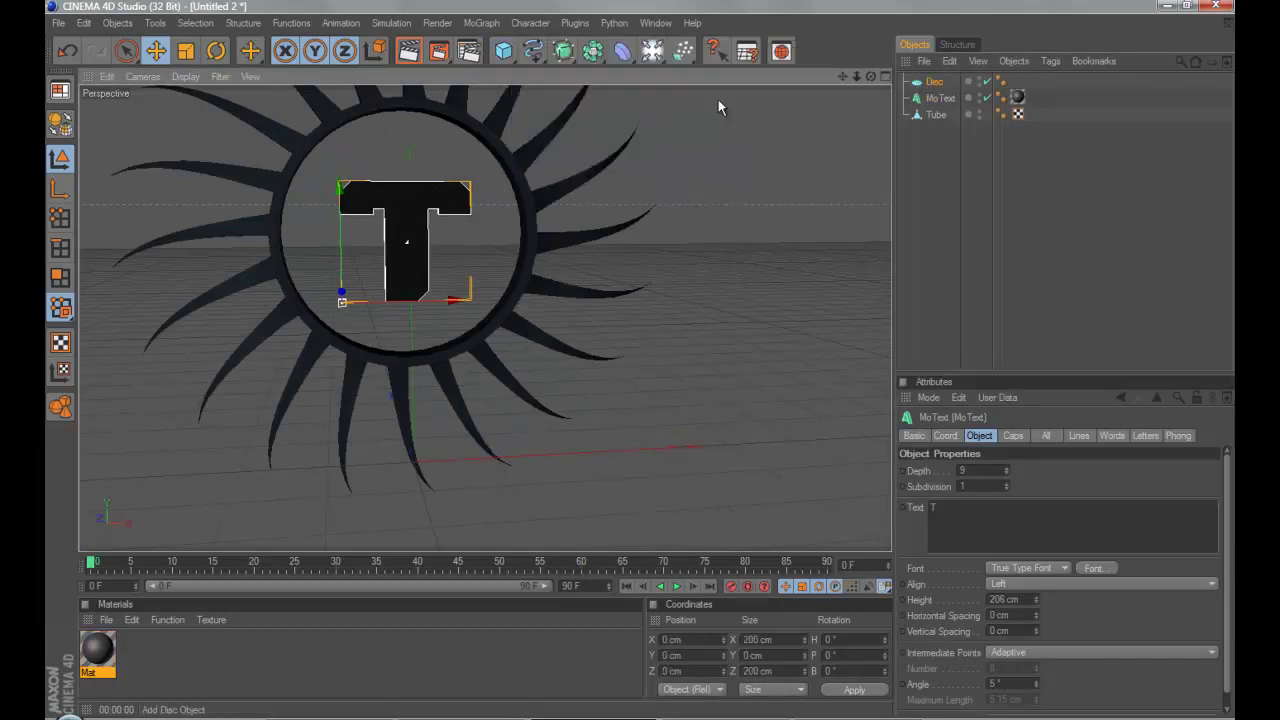
{"action": "left_click", "coordinate": [215, 51]}
- Try rotating the new disc, and undo the rotation
{"action": "left_click_drag", "start_coordinate": [414, 440], "coordinate": [417, 480]}
{"action": "key", "text": "ctrl+z"}
{"action": "key", "text": "ctrl+z"}
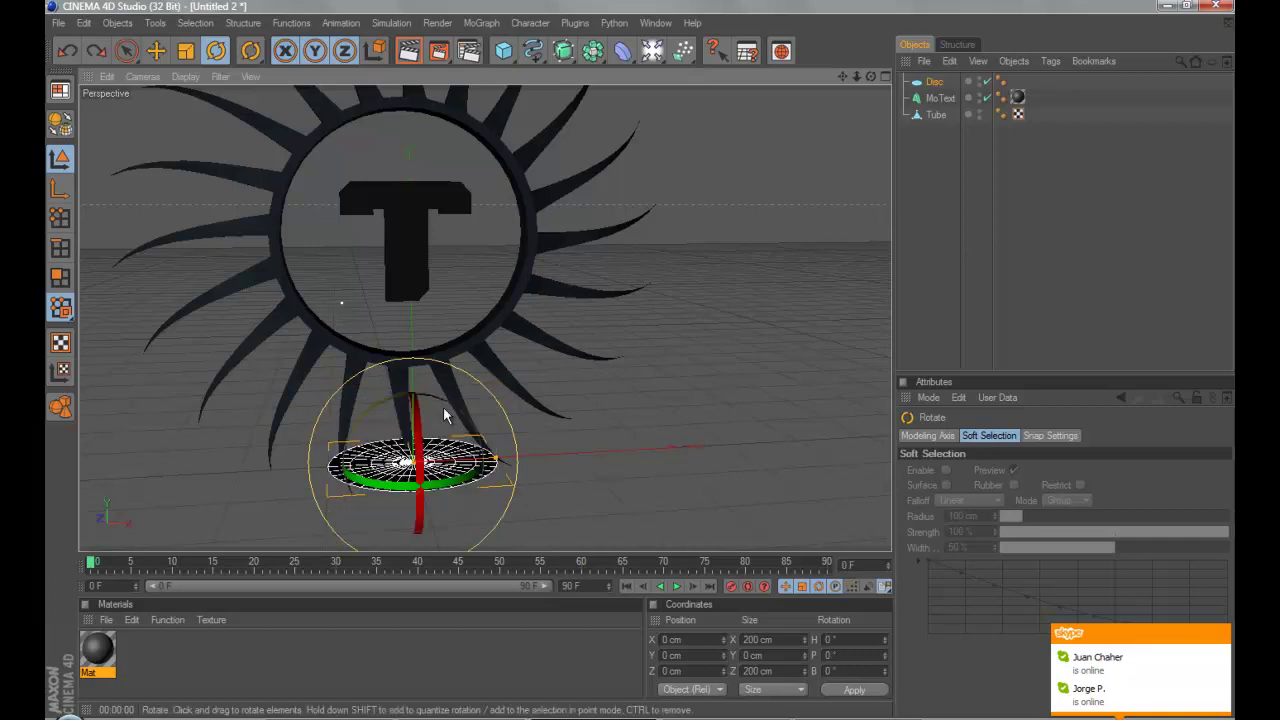
- Rotate the disc to 90° pitch and move it behind the T to about X -3, Y 272 and Z 64 cm
{"action": "left_click_drag", "start_coordinate": [417, 446], "coordinate": [418, 512]}
{"action": "key", "text": "e"}
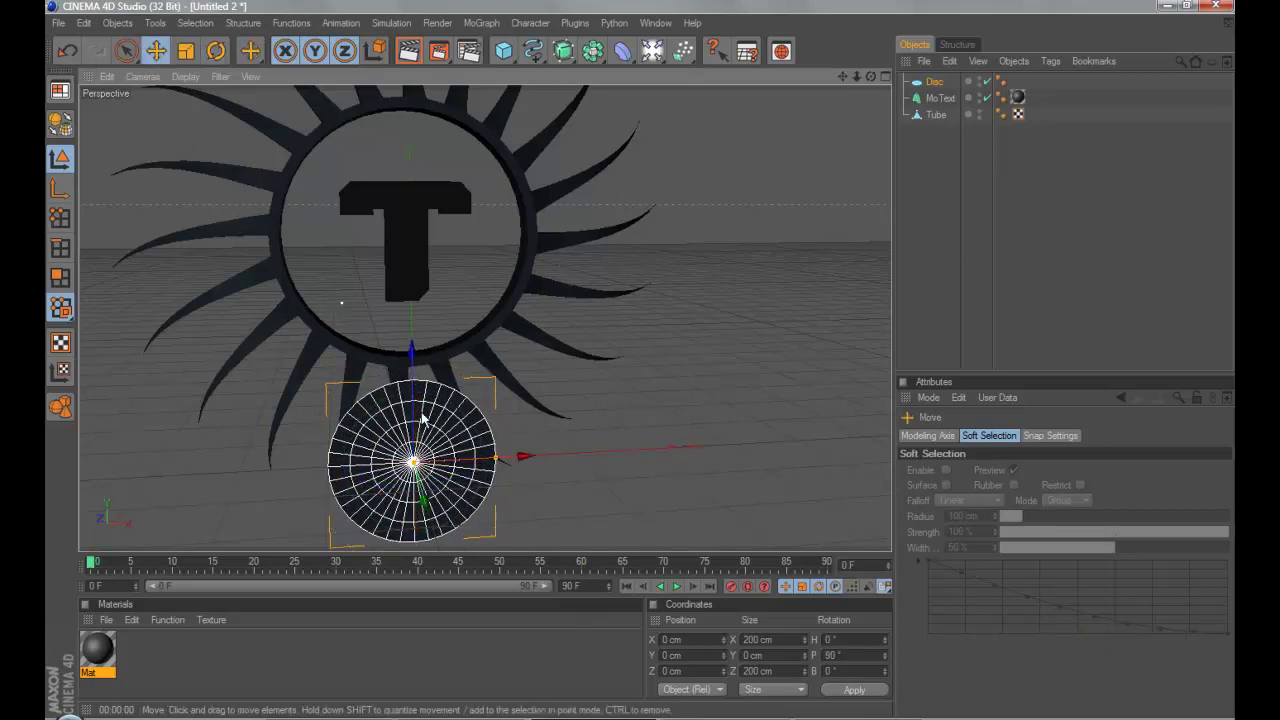
{"action": "left_click_drag", "start_coordinate": [418, 420], "coordinate": [641, 359]}
{"action": "left_click_drag", "start_coordinate": [872, 76], "coordinate": [632, 358]}
{"action": "left_click_drag", "start_coordinate": [871, 76], "coordinate": [430, 370]}
- Scale the disc uniformly to about 283 cm across so it fills the ring's opening
{"action": "left_click", "coordinate": [186, 50]}
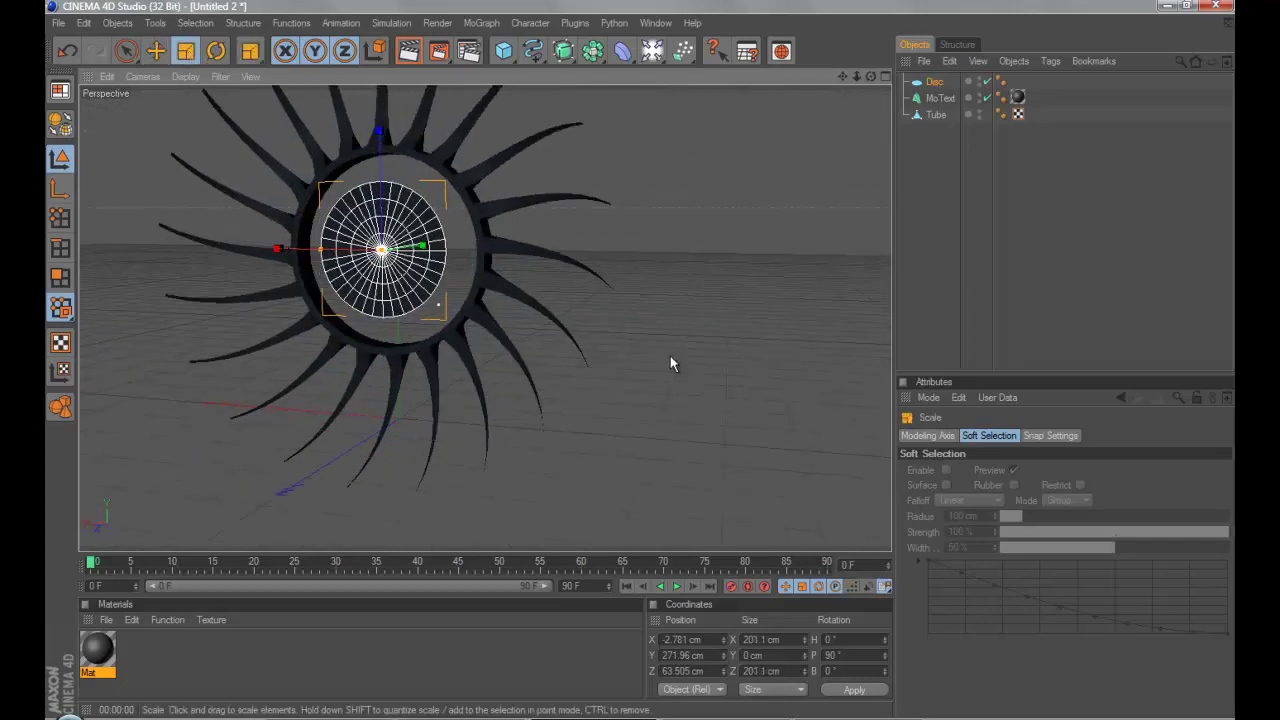
{"action": "left_click_drag", "start_coordinate": [671, 363], "coordinate": [695, 352]}
{"action": "left_click_drag", "start_coordinate": [871, 76], "coordinate": [632, 357]}
{"action": "left_click_drag", "start_coordinate": [703, 221], "coordinate": [657, 354]}
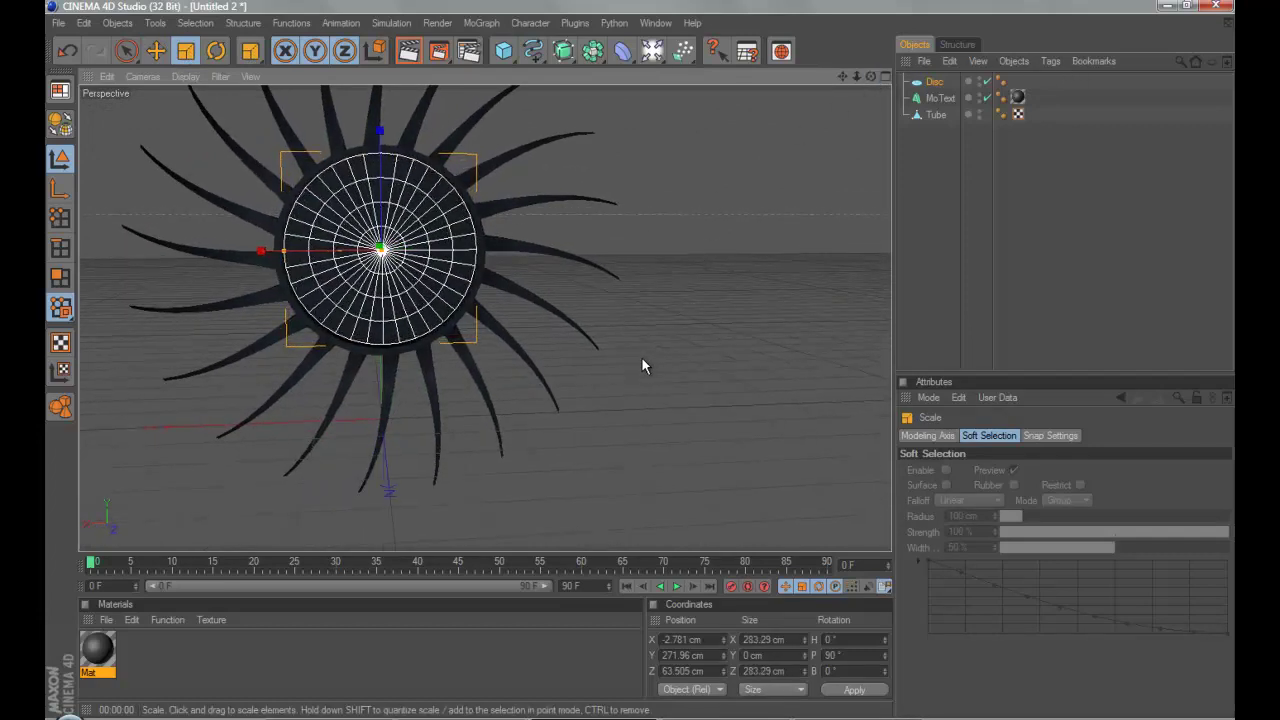
{"action": "left_click", "coordinate": [1033, 259]}
- Move the disc down to about Y 267 cm to centre it in the ring
{"action": "left_click", "coordinate": [345, 240]}
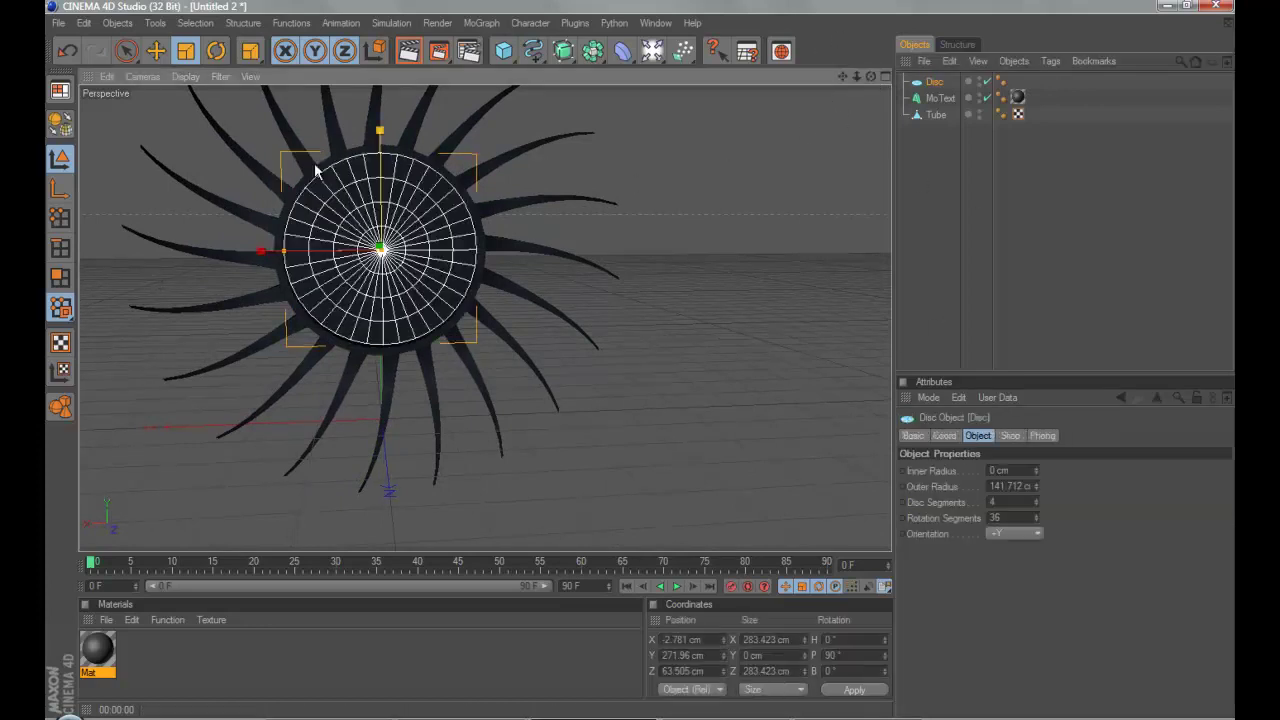
{"action": "left_click", "coordinate": [155, 52]}
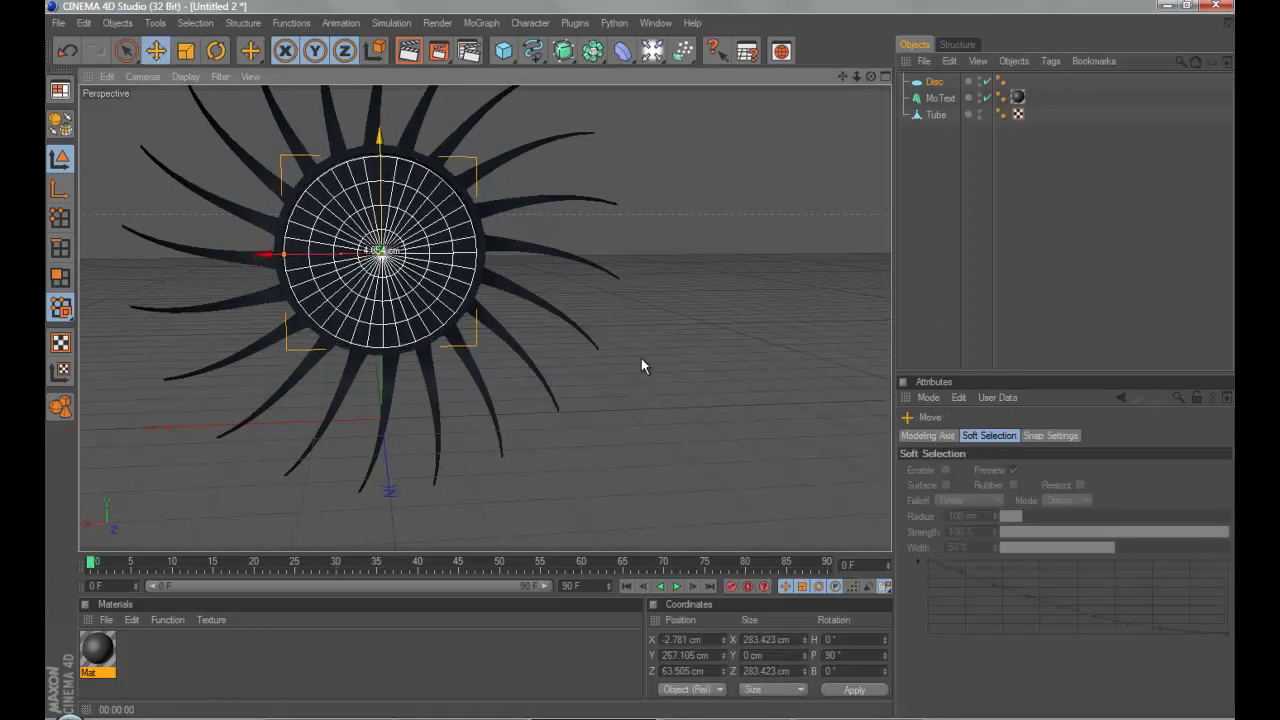
{"action": "left_click", "coordinate": [1027, 199]}
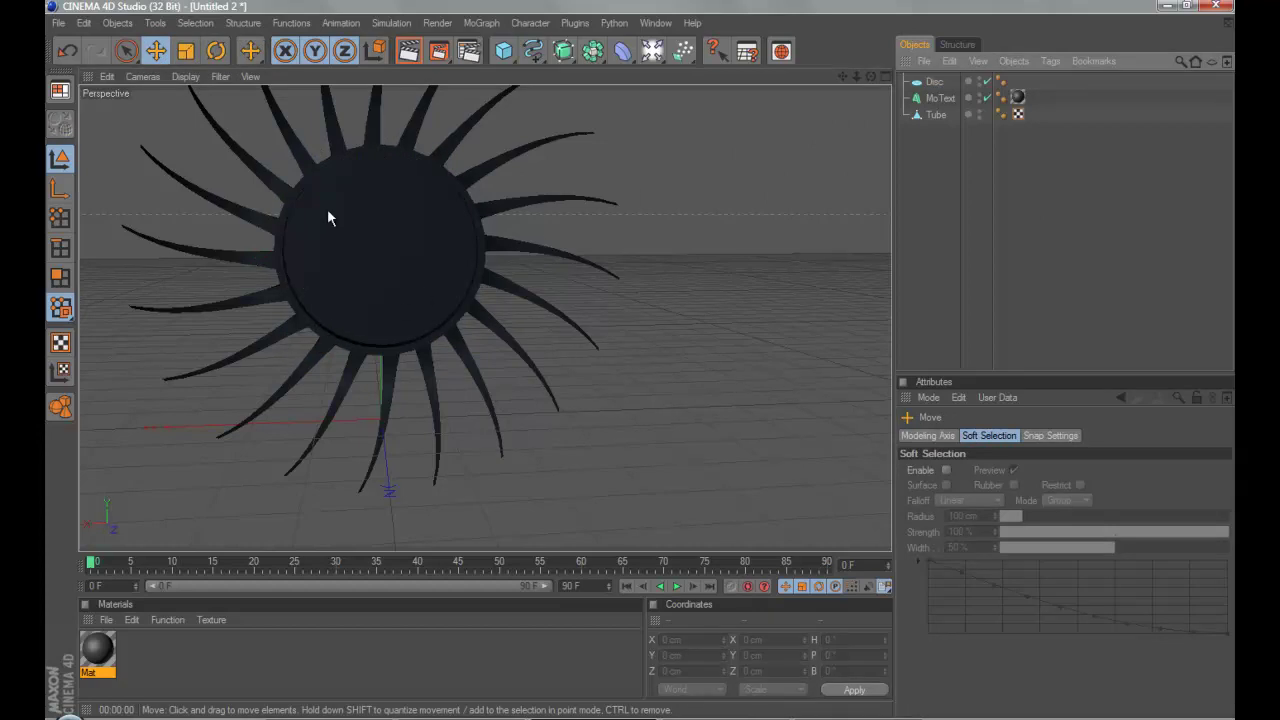
- Scale the disc behind the T uniformly to about 300 cm across so it reaches the ring's inner edge
{"action": "left_click_drag", "start_coordinate": [869, 78], "coordinate": [642, 360]}
{"action": "left_click_drag", "start_coordinate": [842, 77], "coordinate": [636, 367]}
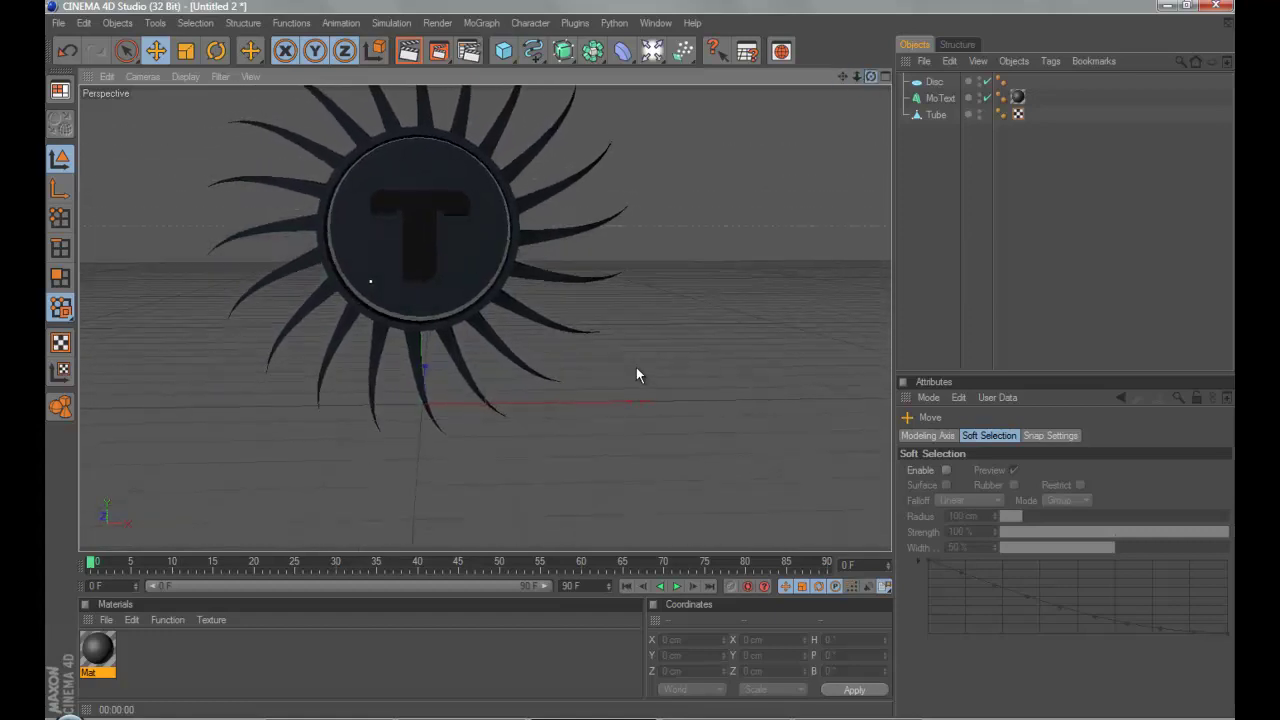
{"action": "left_click", "coordinate": [415, 160]}
{"action": "left_click", "coordinate": [186, 51]}
{"action": "left_click_drag", "start_coordinate": [651, 356], "coordinate": [649, 359]}
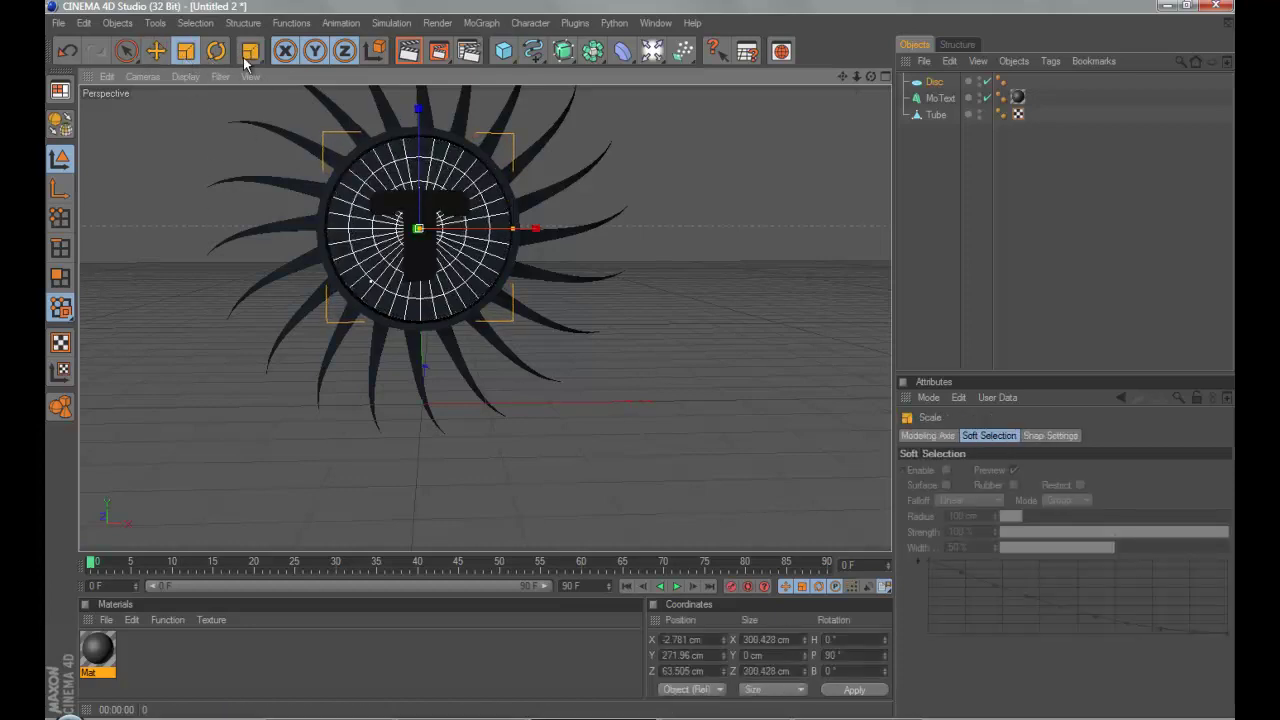
- Lower the disc to about Y 264 cm to centre it in the ring, and render a preview of the view
{"action": "left_click", "coordinate": [155, 51]}
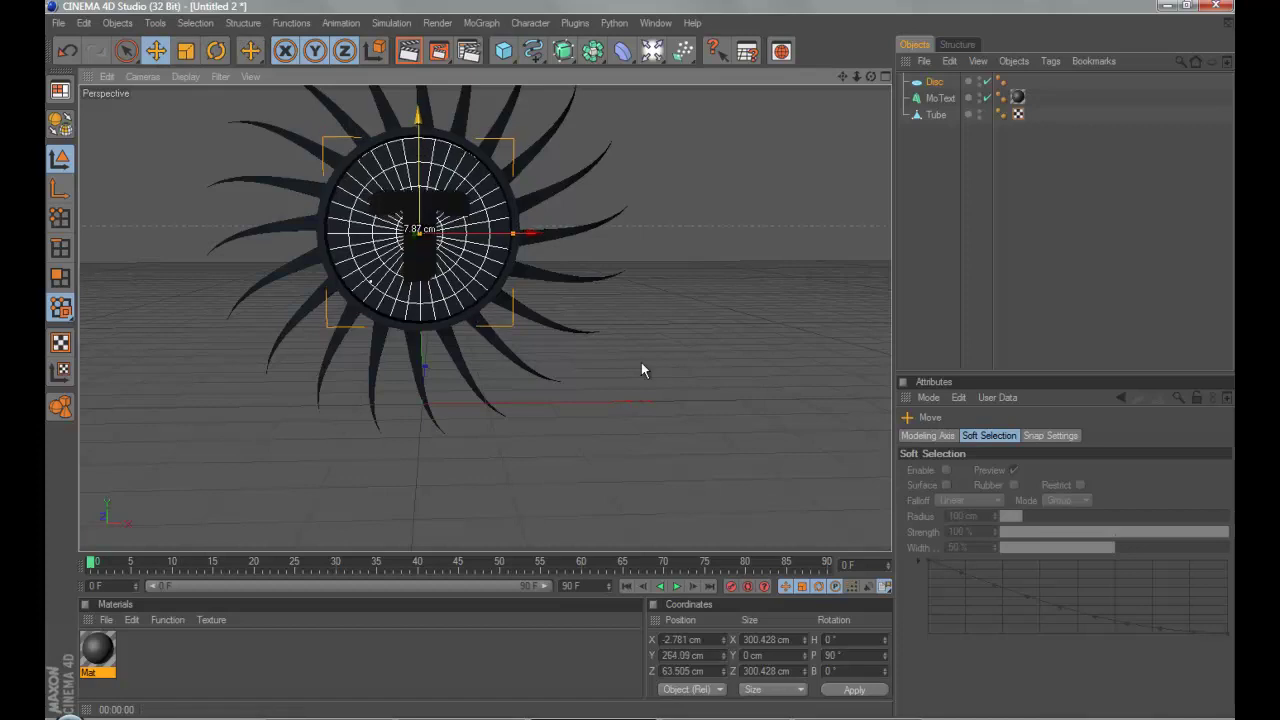
{"action": "left_click", "coordinate": [743, 212]}
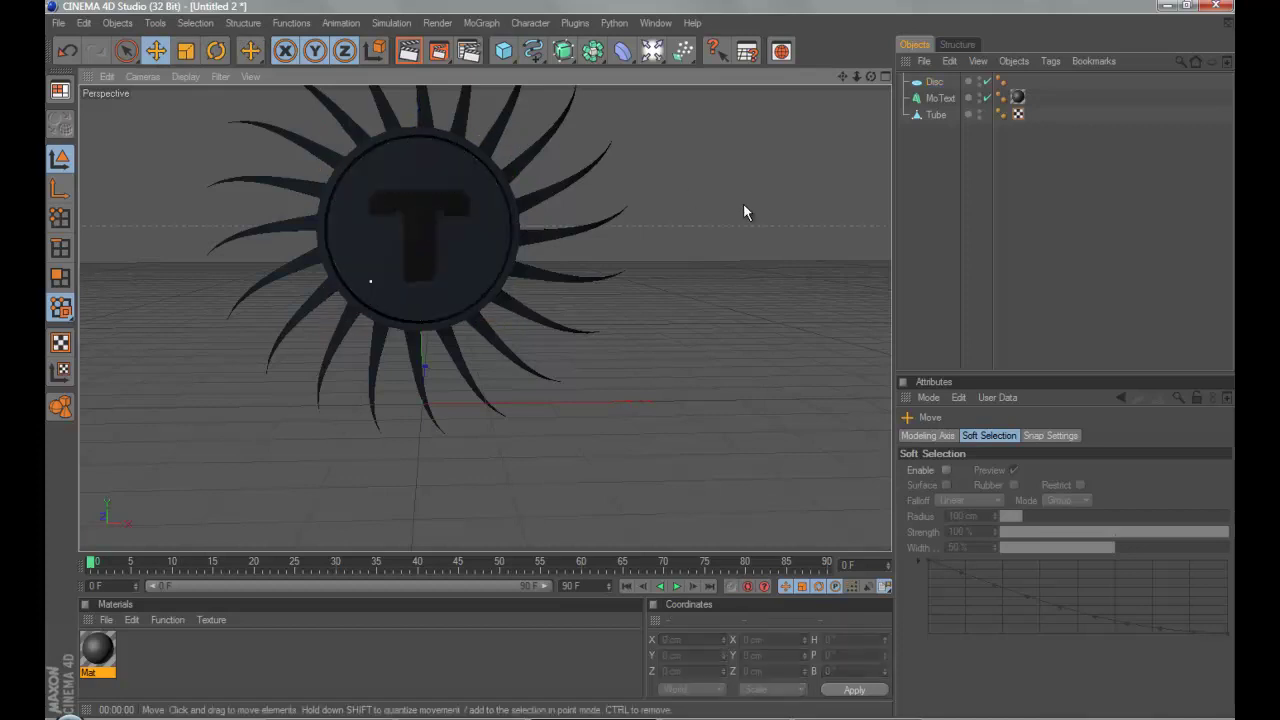
{"action": "left_click", "coordinate": [410, 55]}
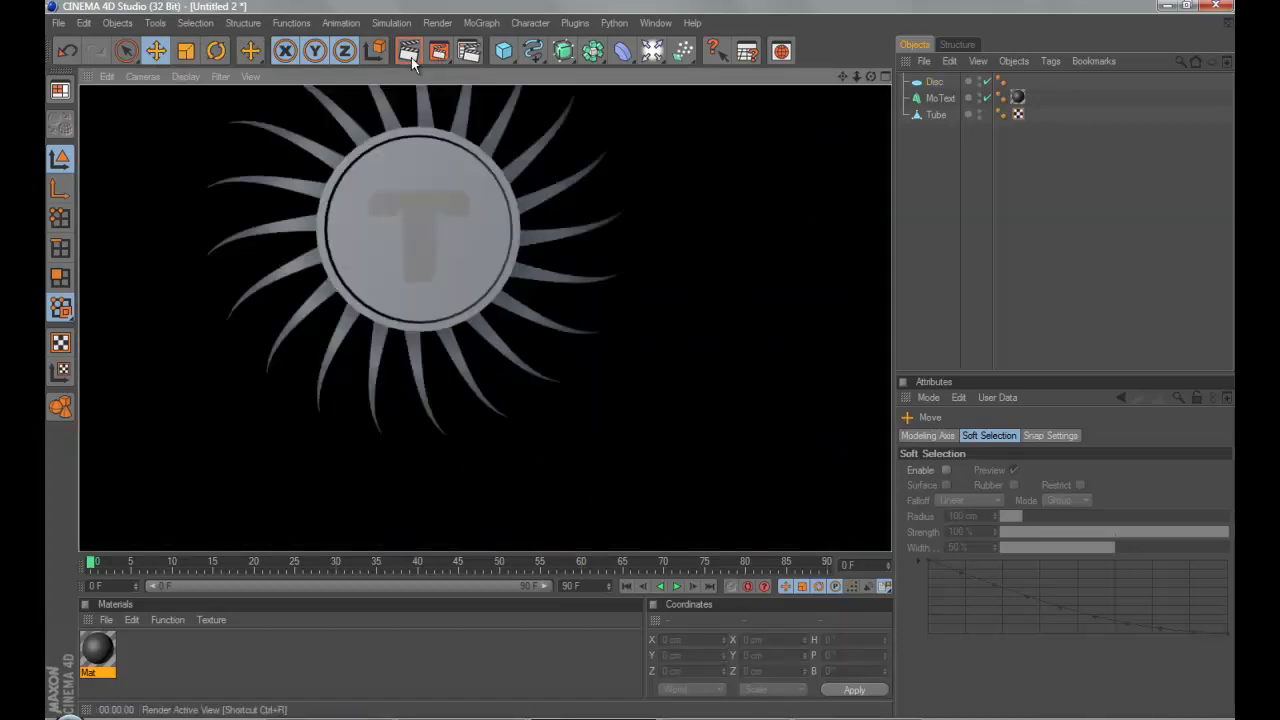
- Add a light, place it in front of the logo at about X 227, Y 447, Z -587 cm, and preview-render it
{"action": "left_click_drag", "start_coordinate": [842, 76], "coordinate": [653, 354]}
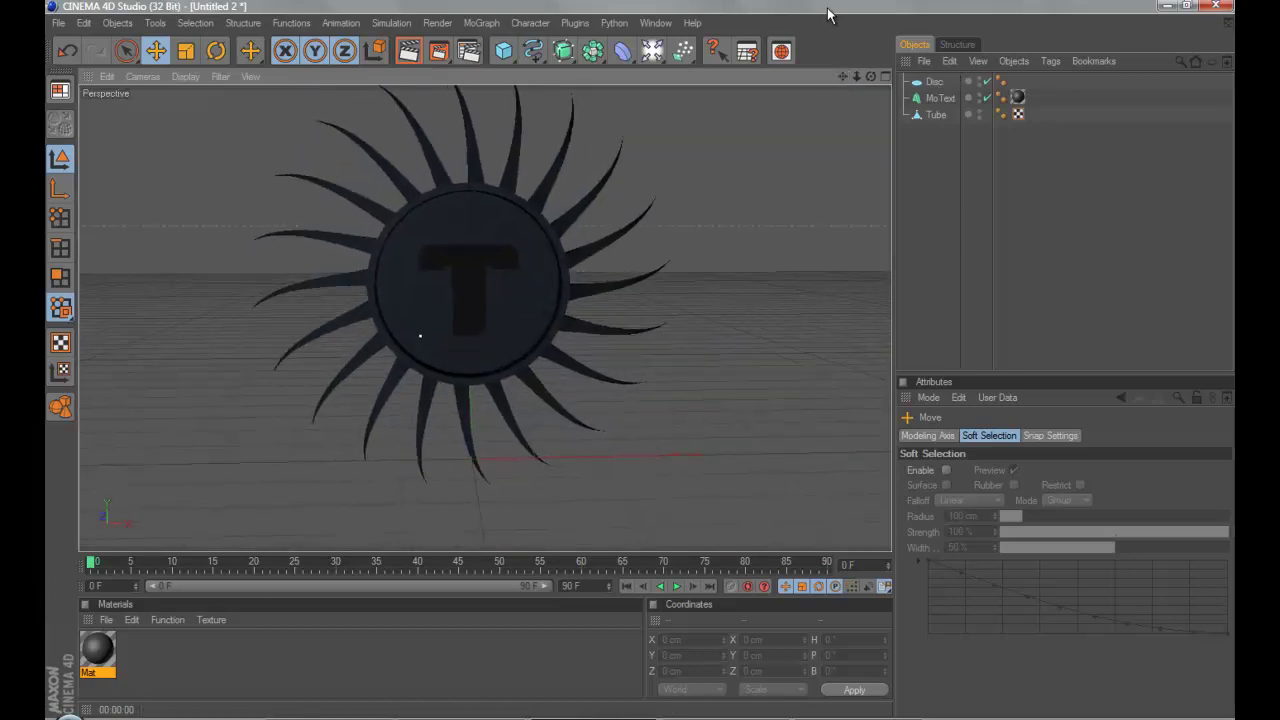
{"action": "left_click_drag", "start_coordinate": [652, 50], "coordinate": [691, 96]}
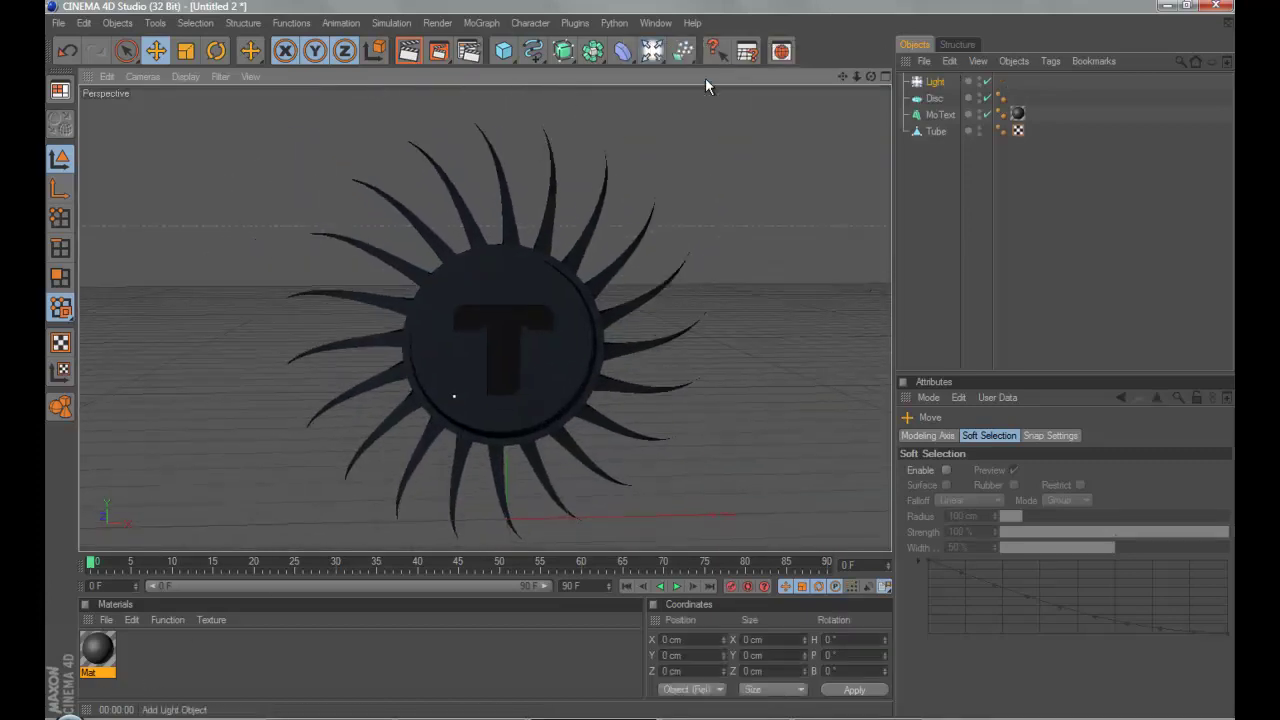
{"action": "left_click_drag", "start_coordinate": [491, 420], "coordinate": [642, 353]}
{"action": "left_click_drag", "start_coordinate": [514, 300], "coordinate": [614, 289]}
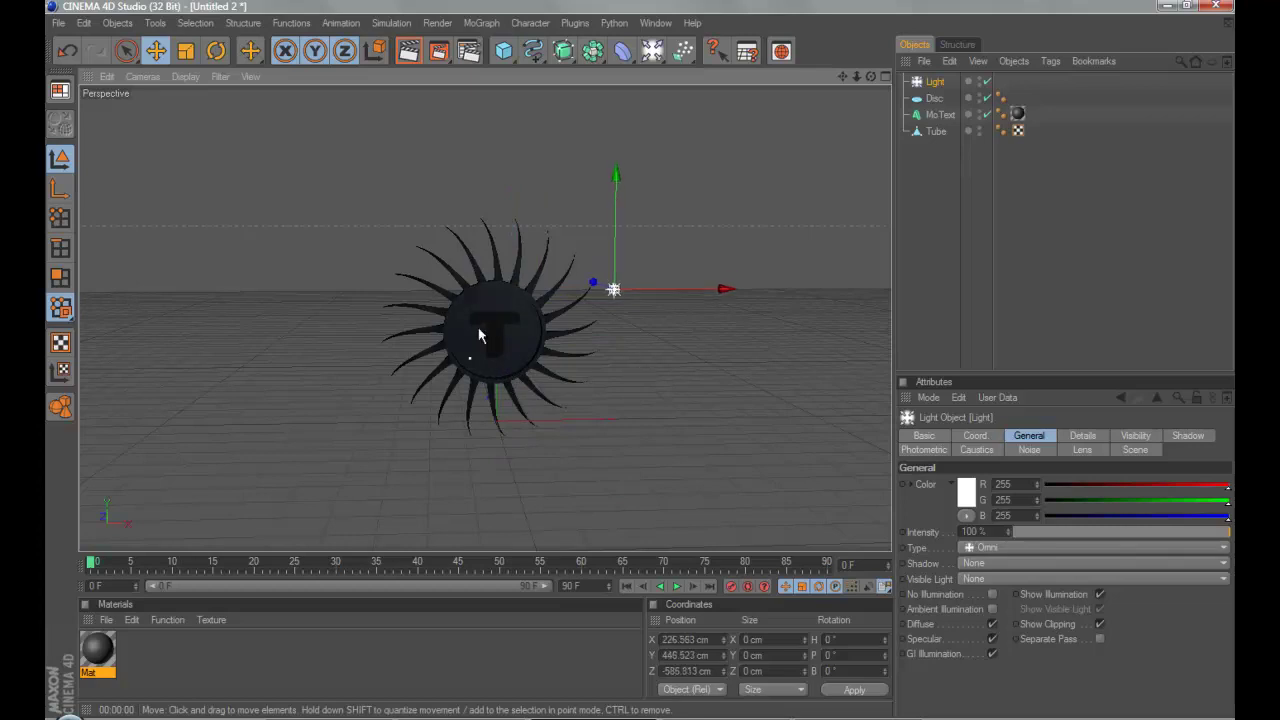
{"action": "key", "text": "ctrl+r"}
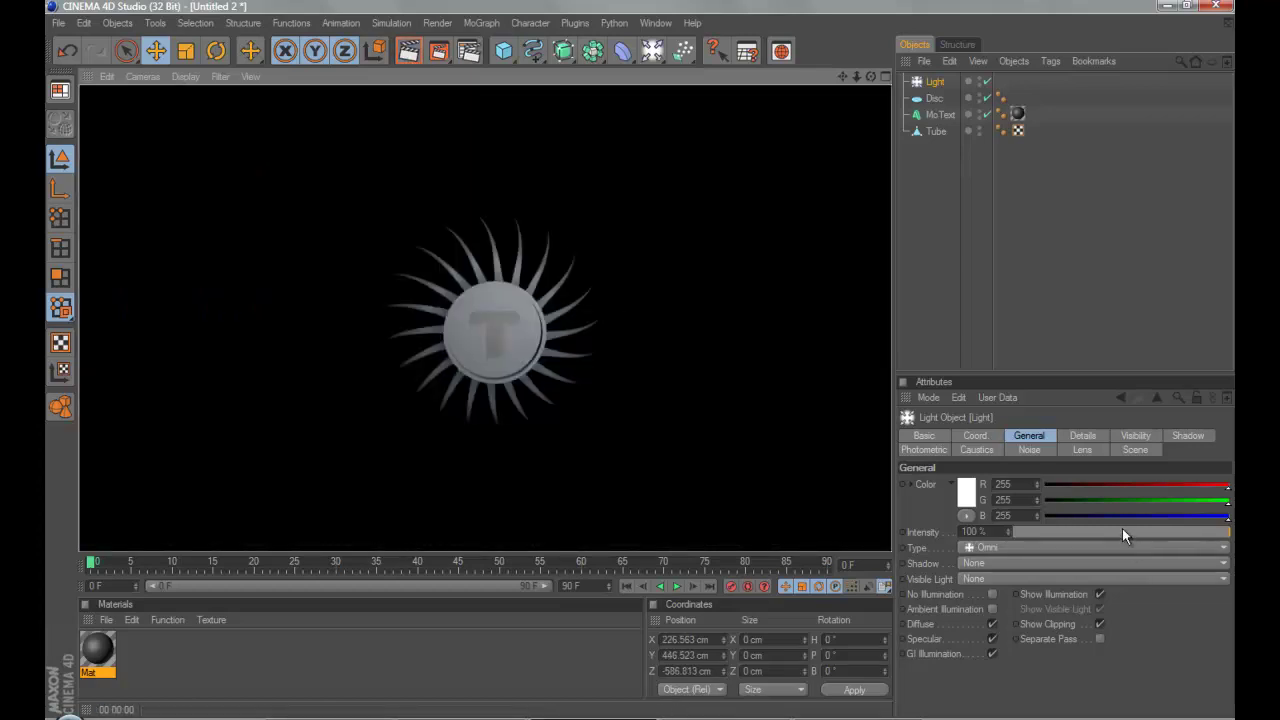
- Apply the dark material Mat to the spiked ring and render a preview of the view
{"action": "left_click", "coordinate": [674, 337]}
{"action": "scroll", "coordinate": [674, 337], "scroll_direction": "up", "scroll_amount": 5}
{"action": "left_click_drag", "start_coordinate": [843, 77], "coordinate": [636, 342]}
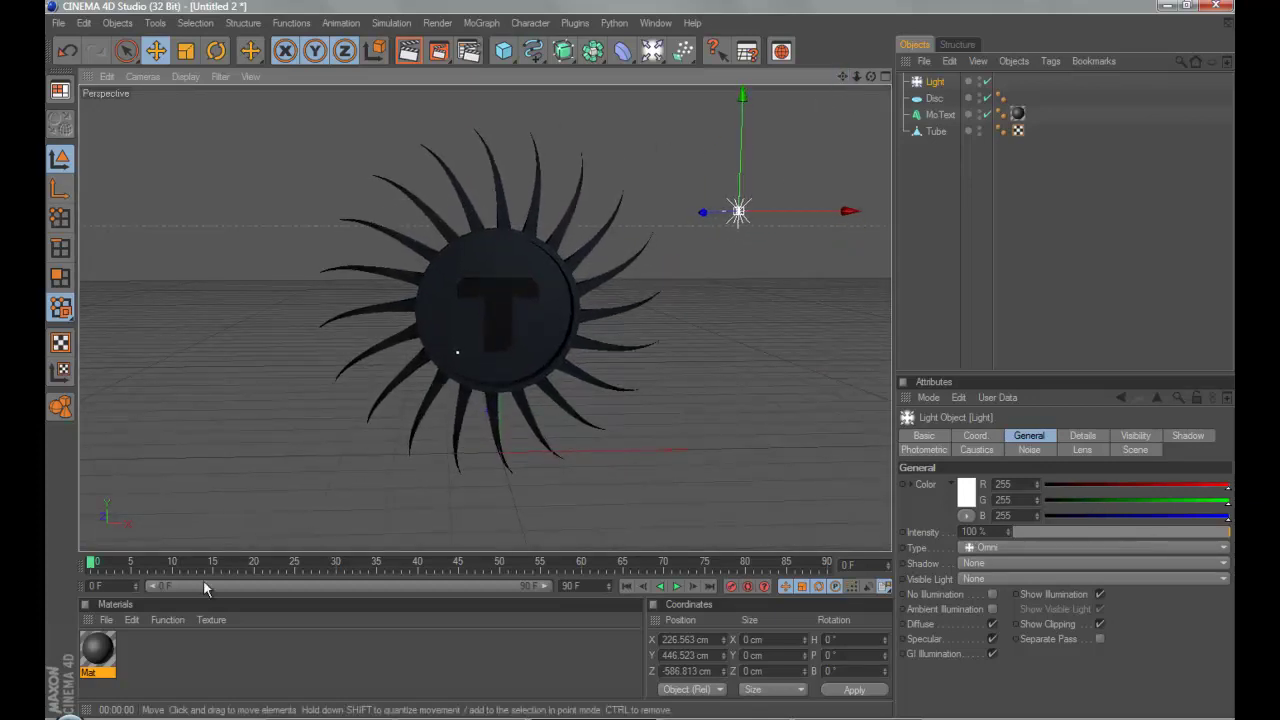
{"action": "left_click", "coordinate": [140, 657]}
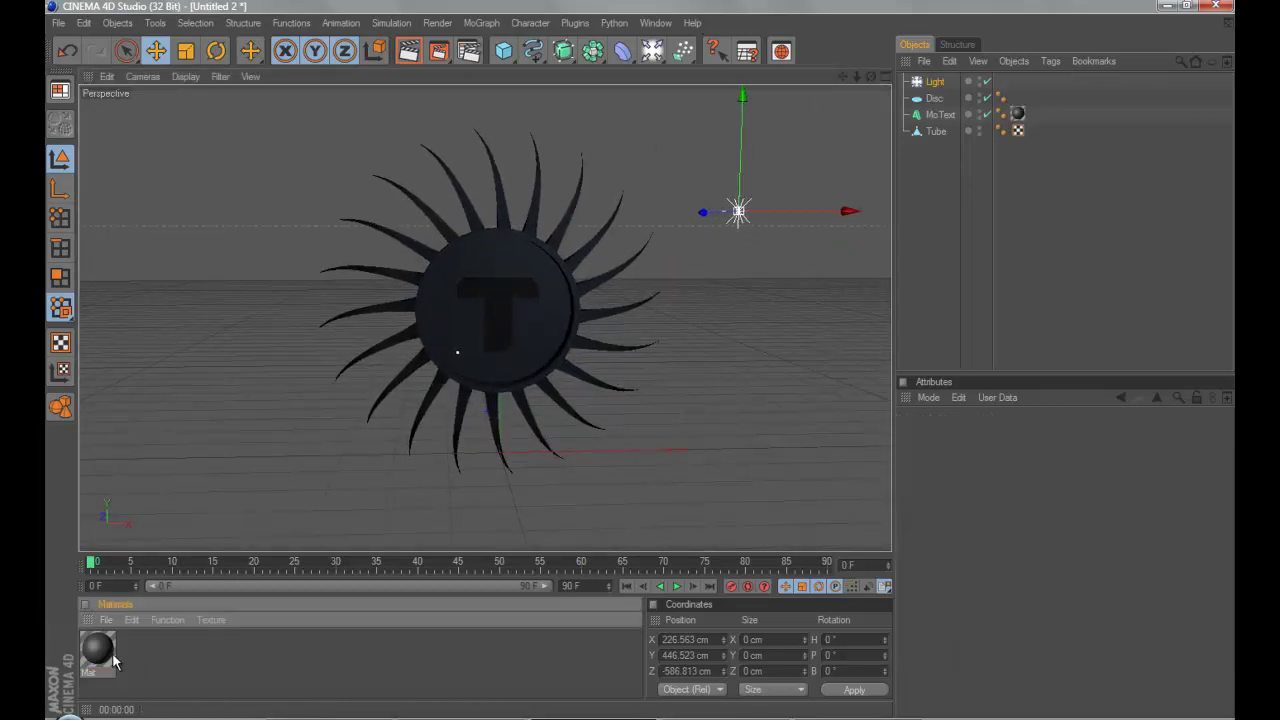
{"action": "left_click_drag", "start_coordinate": [473, 241], "coordinate": [466, 238]}
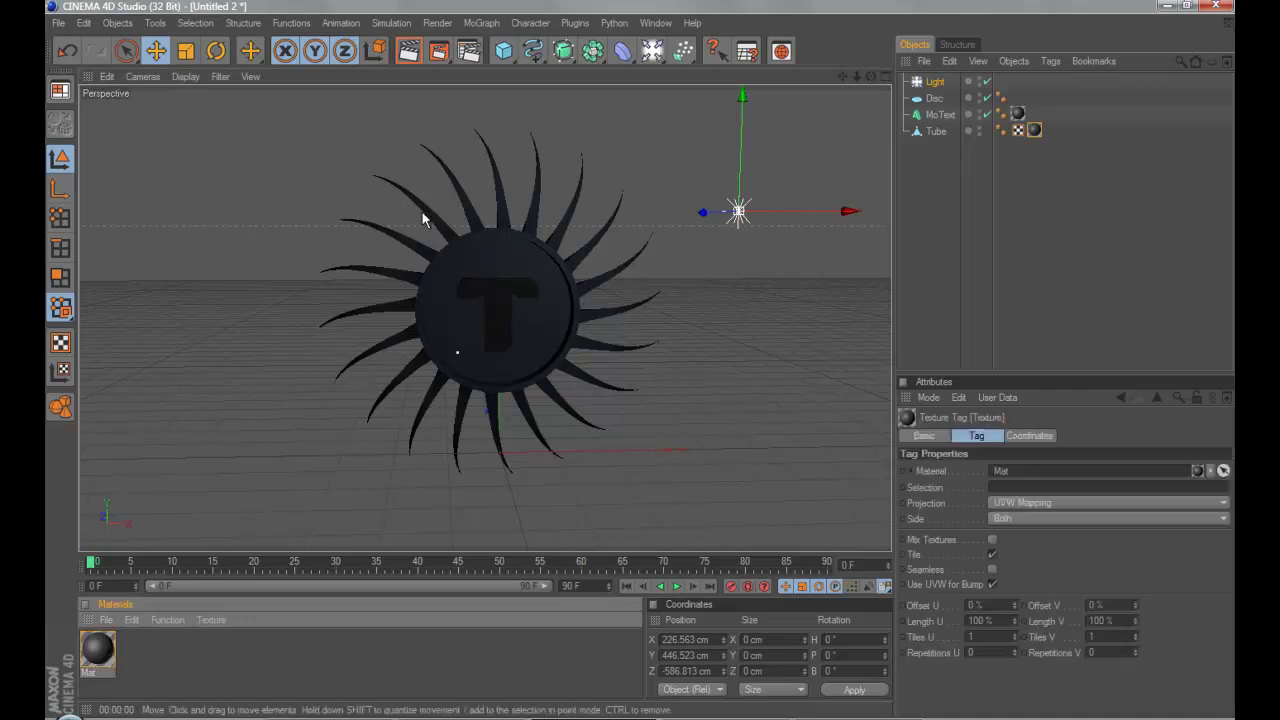
{"action": "left_click", "coordinate": [409, 52]}
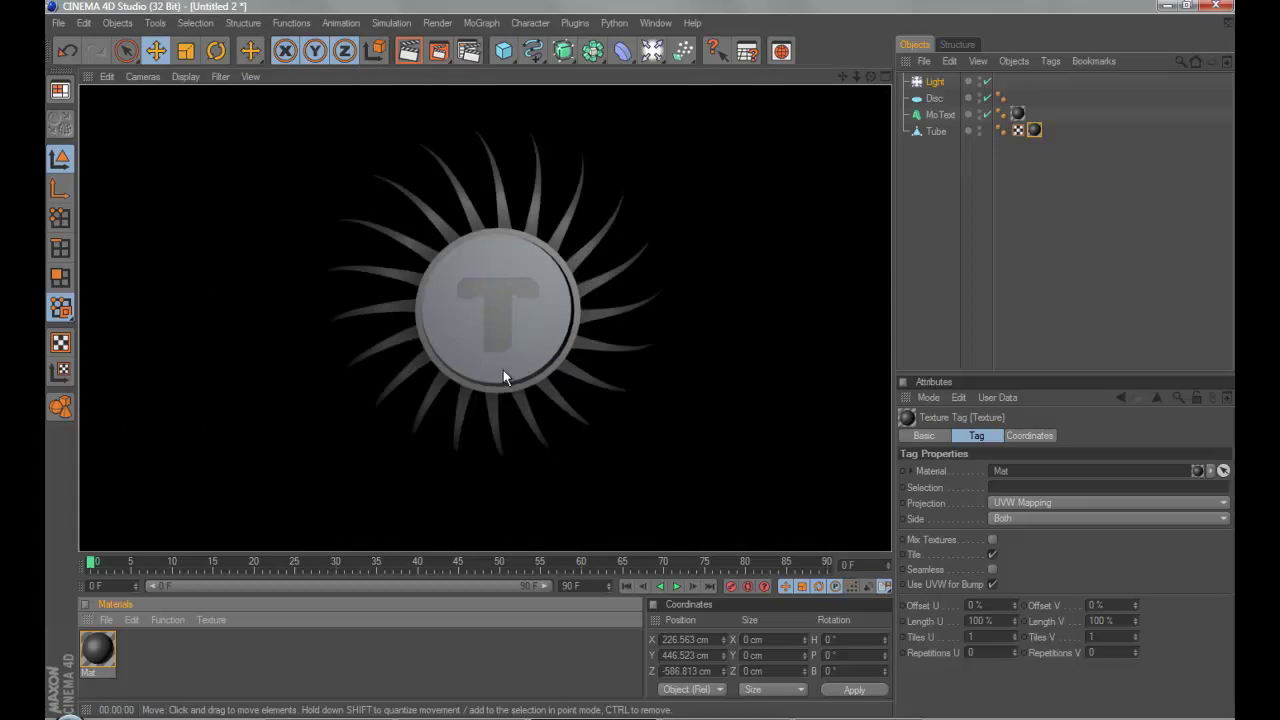
- Move all objects in the scene up together by about 72 cm and render a preview of the view
{"action": "left_click", "coordinate": [567, 463]}
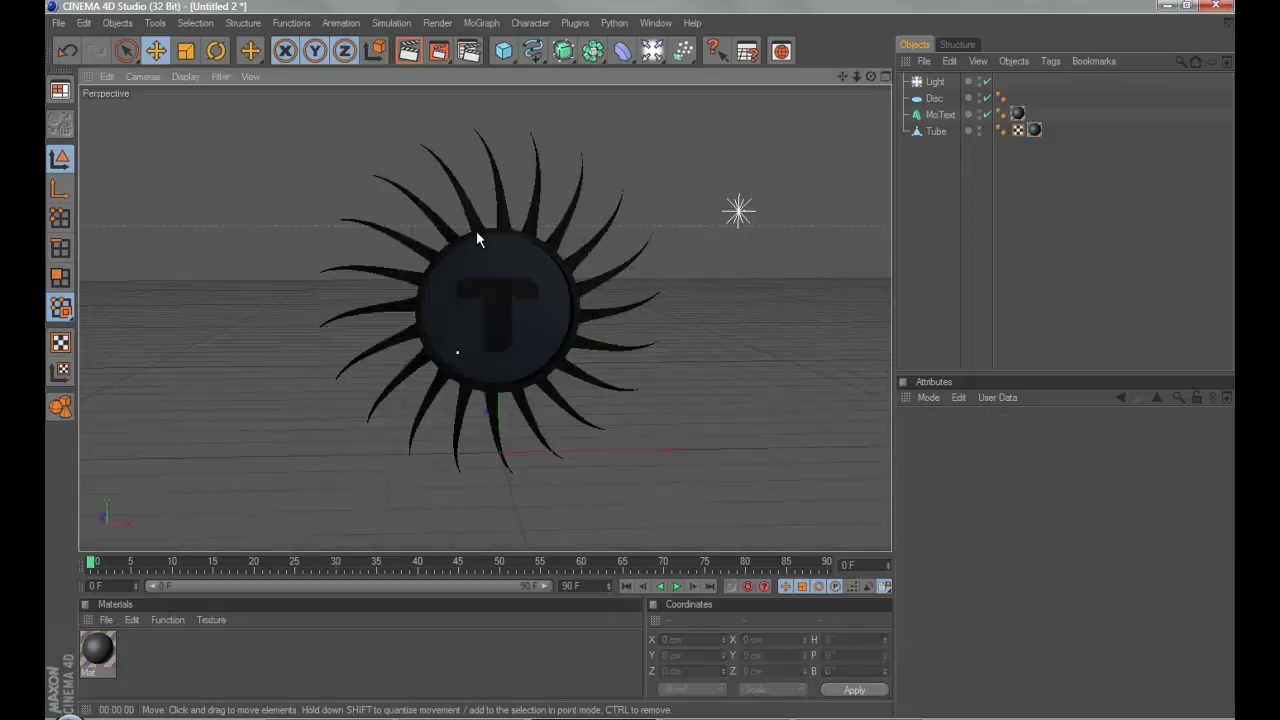
{"action": "key", "text": "ctrl+a"}
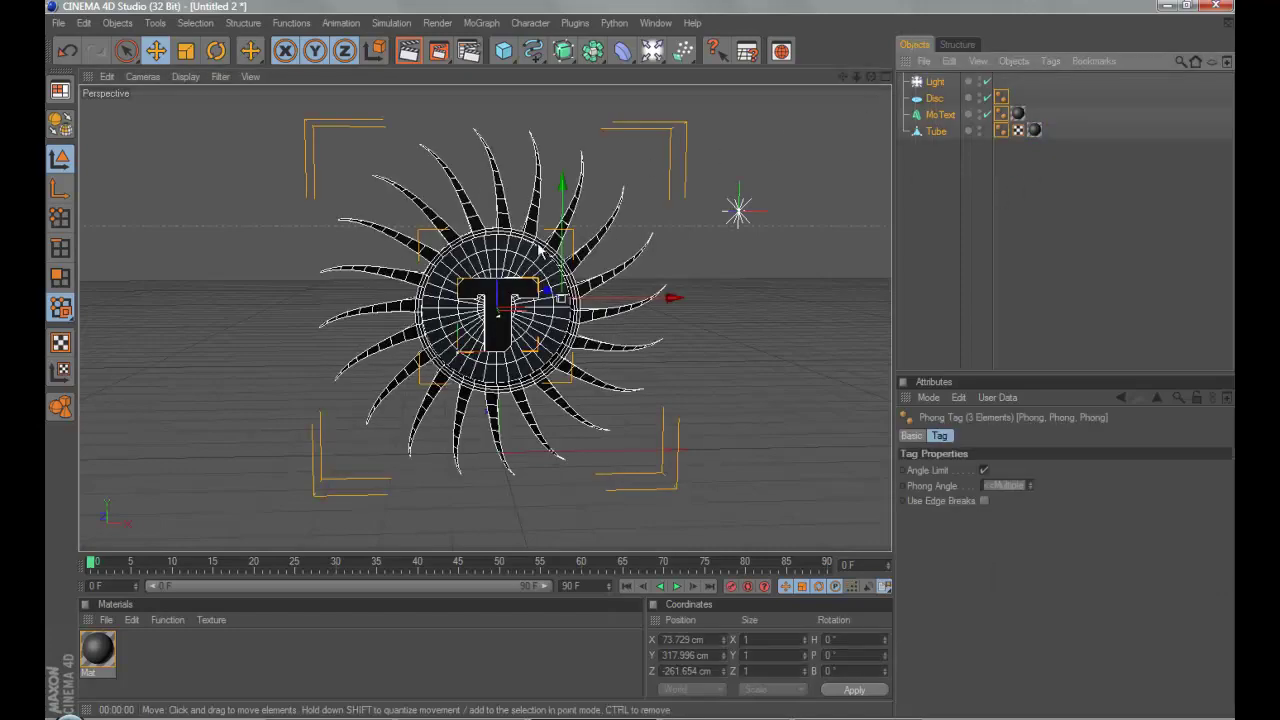
{"action": "left_click", "coordinate": [969, 292]}
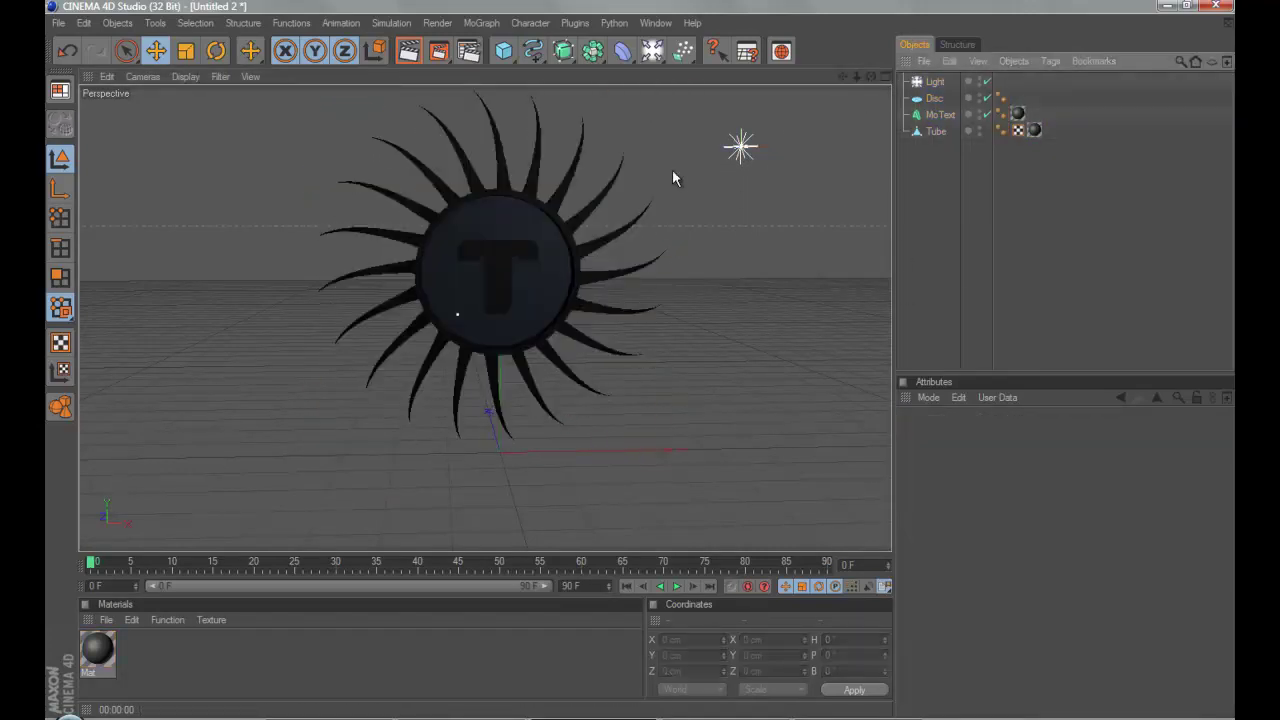
{"action": "left_click", "coordinate": [408, 50]}
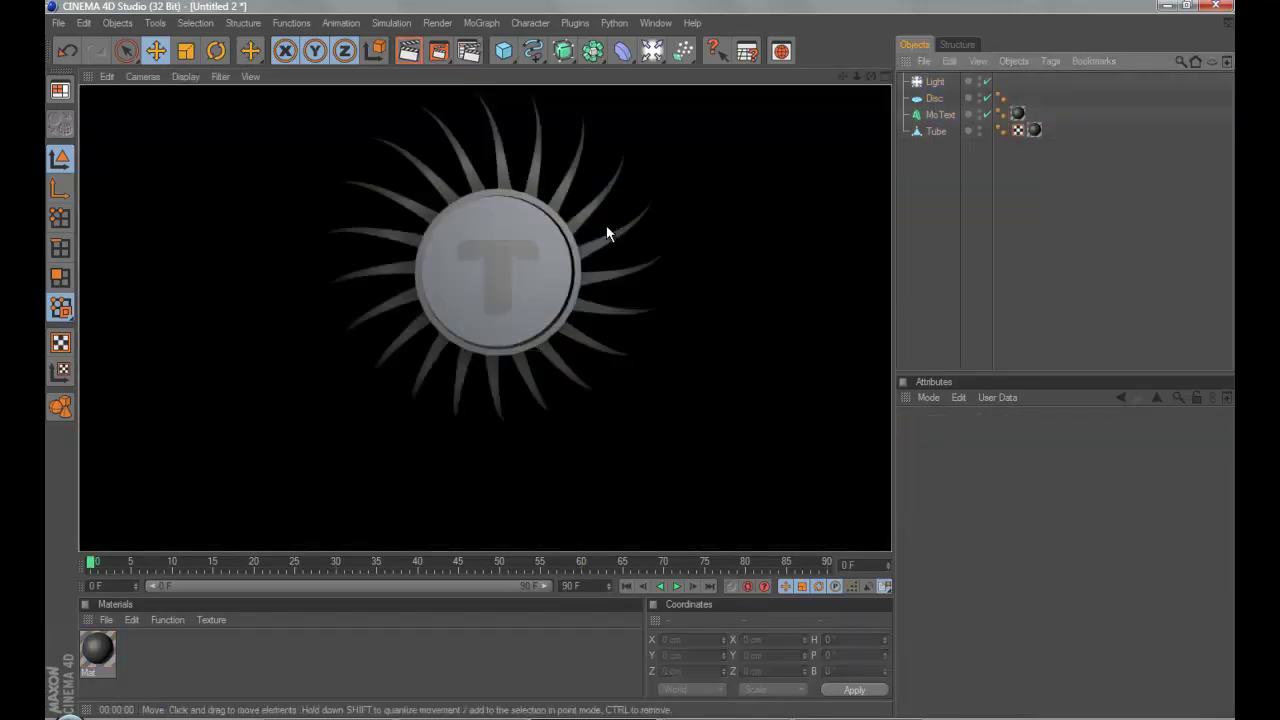
- Compare preview renders with the light disabled and enabled, and delete the light
{"action": "left_click", "coordinate": [988, 83]}
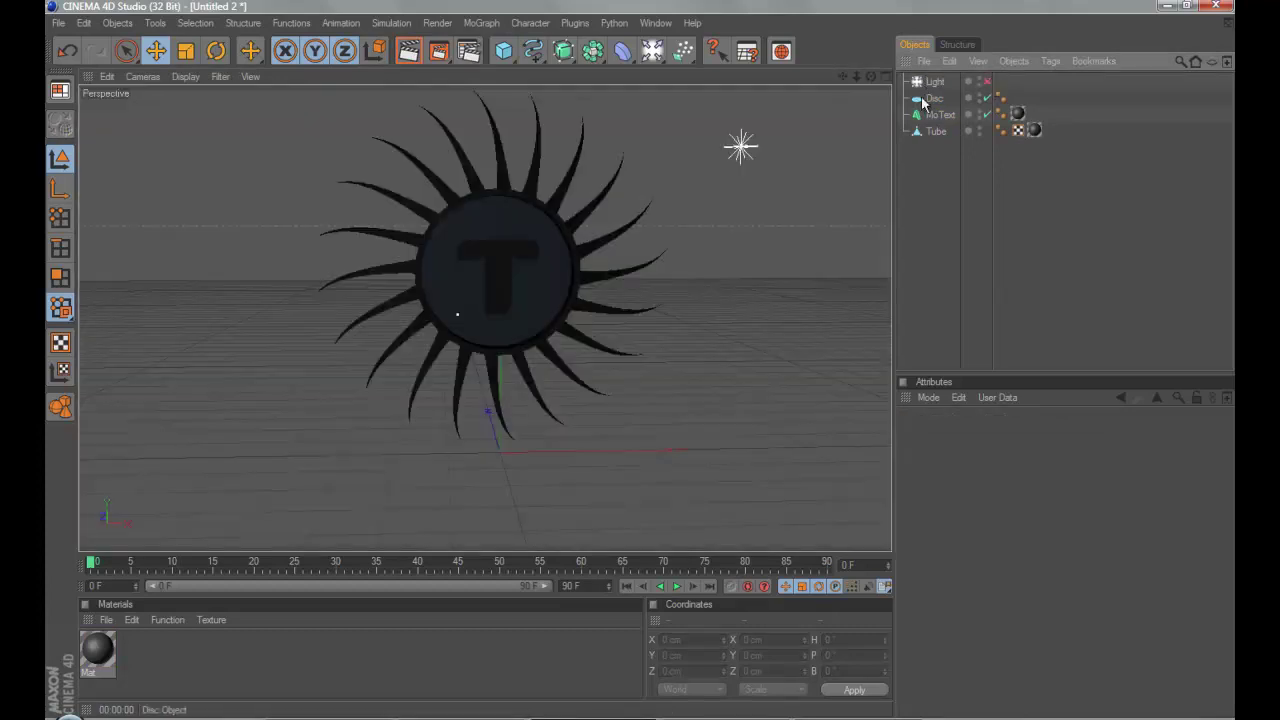
{"action": "left_click", "coordinate": [408, 52]}
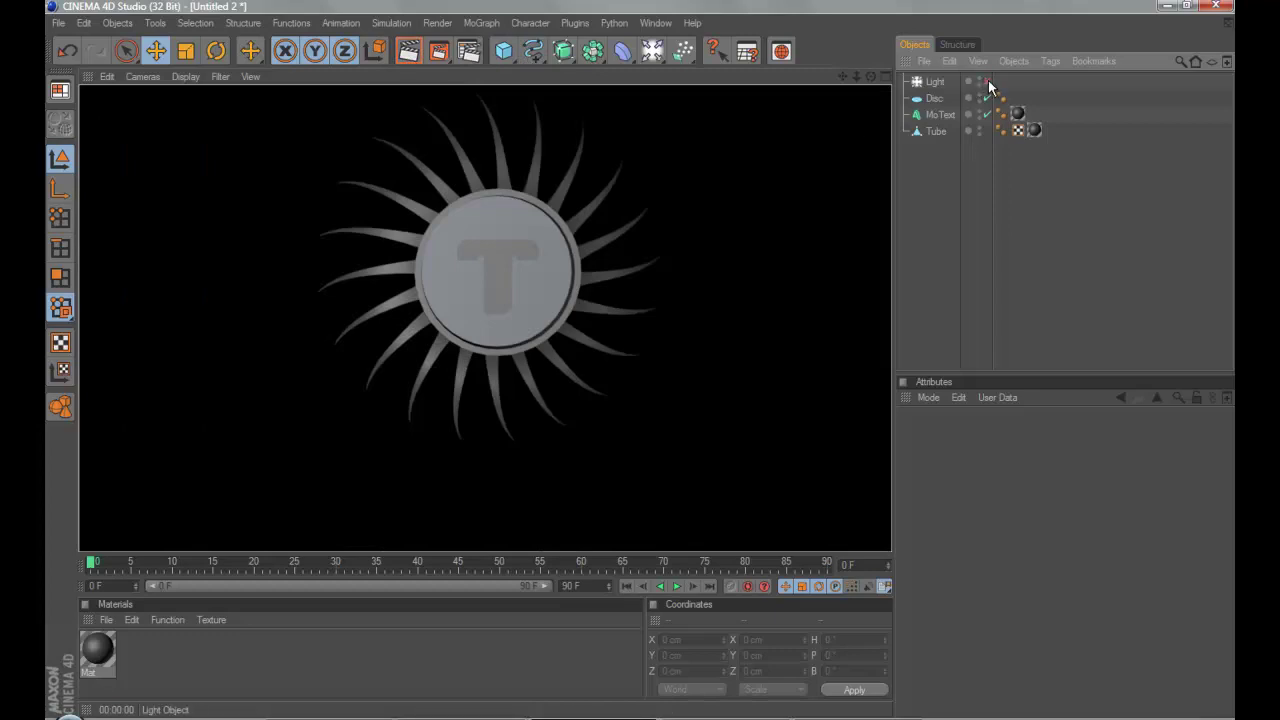
{"action": "left_click", "coordinate": [988, 83]}
{"action": "left_click", "coordinate": [408, 52]}
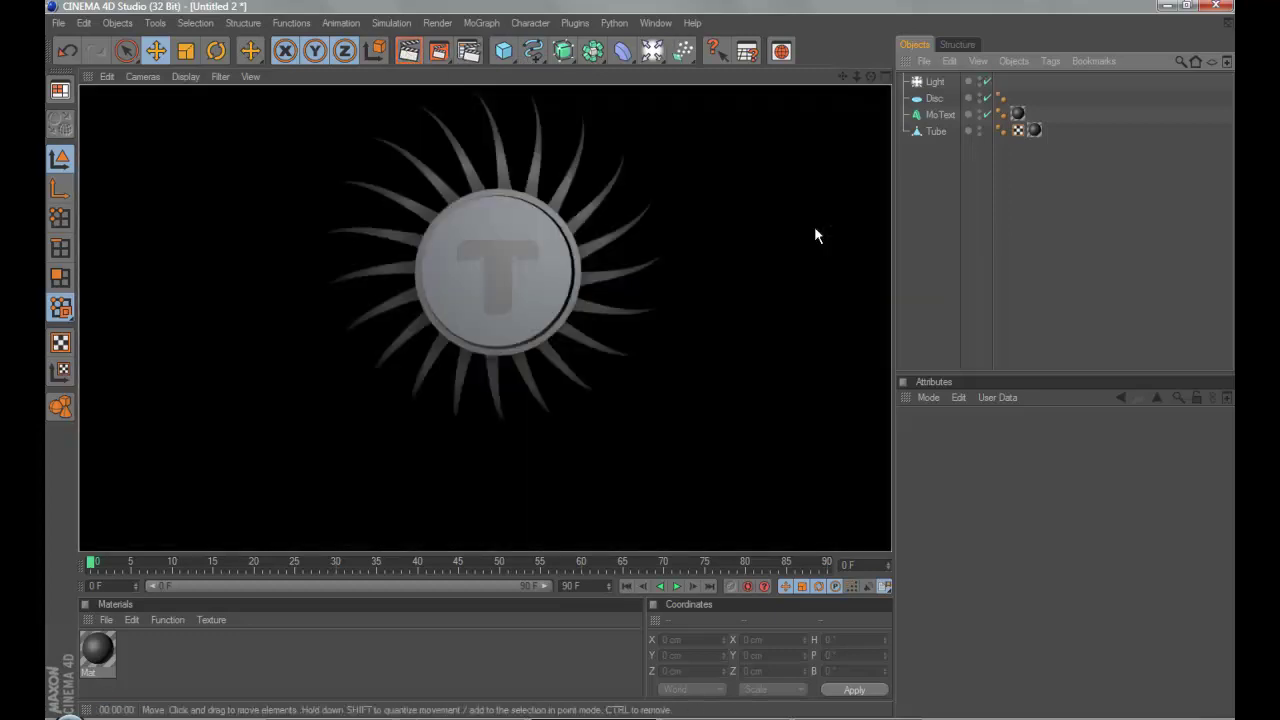
{"action": "left_click", "coordinate": [741, 172]}
{"action": "left_click", "coordinate": [932, 82]}
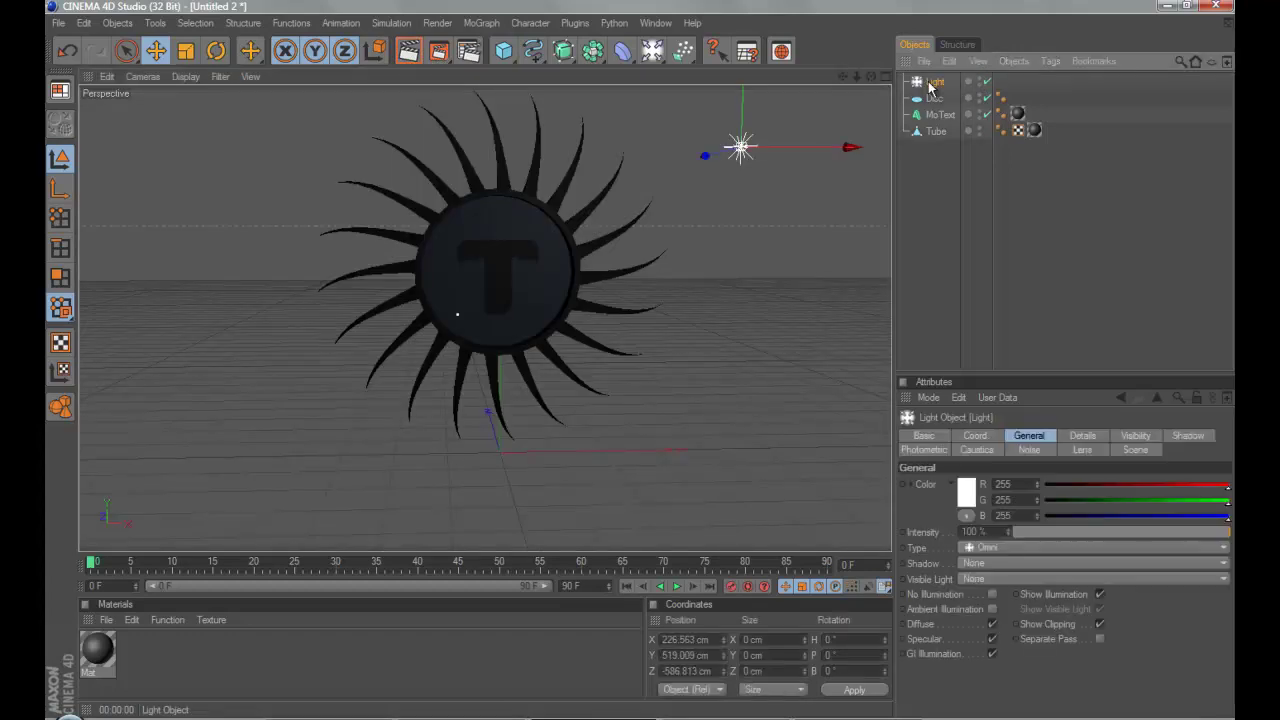
{"action": "key", "text": "Delete"}
{"action": "left_click_drag", "start_coordinate": [988, 234], "coordinate": [880, 387]}
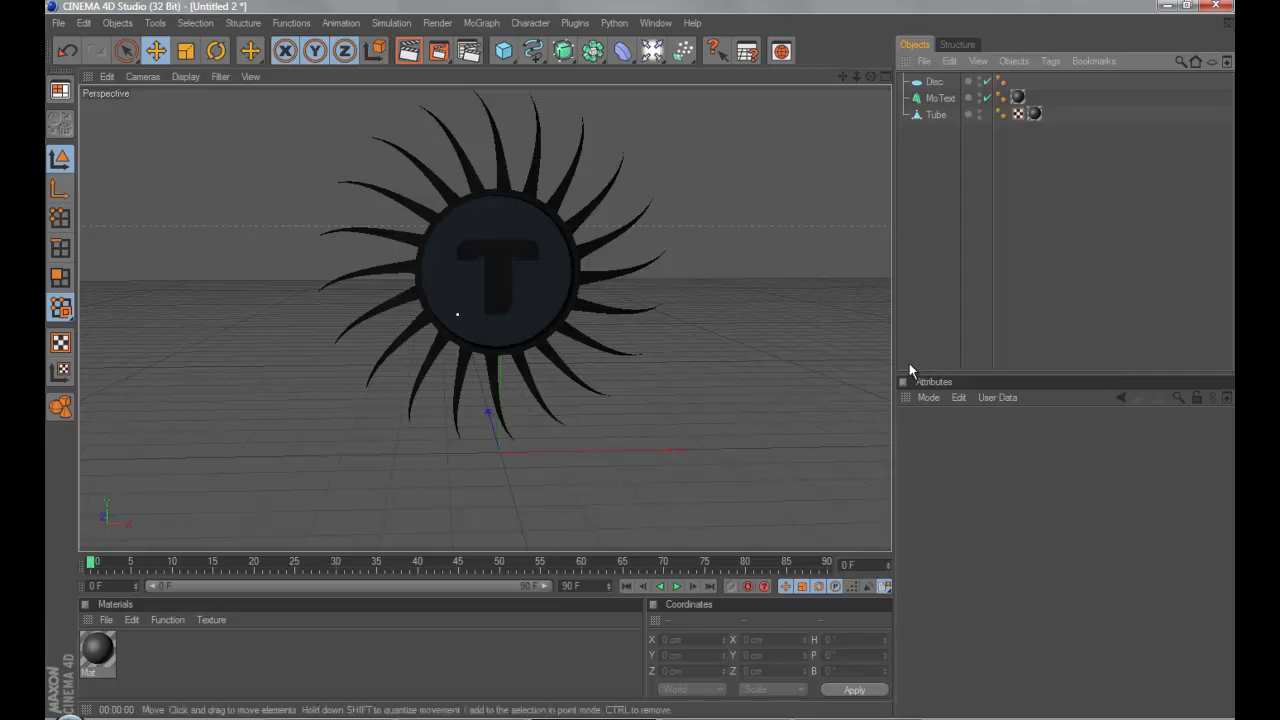
{"action": "left_click_drag", "start_coordinate": [1087, 401], "coordinate": [932, 486]}
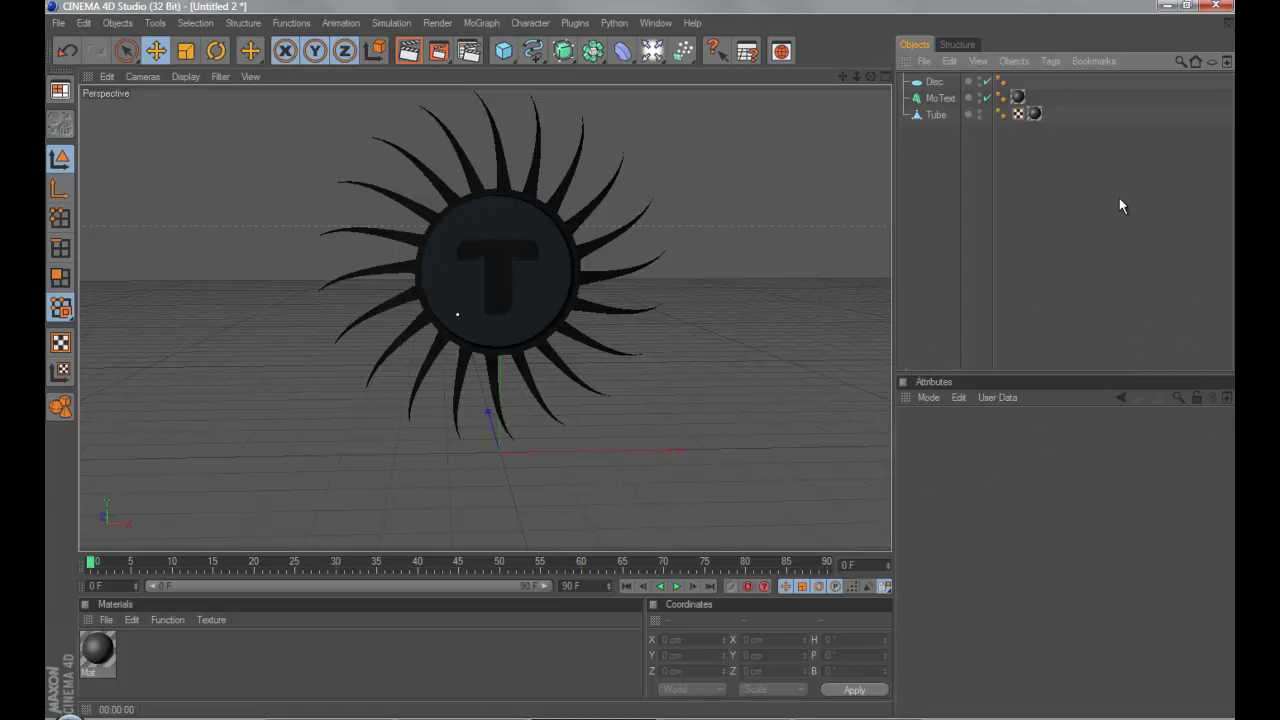
{"action": "mouse_move", "coordinate": [1127, 169]}
{"action": "left_mouse_down"}
{"action": "mouse_move", "coordinate": [980, 246]}
{"action": "mouse_move", "coordinate": [937, 297]}
{"action": "mouse_move", "coordinate": [1165, 127]}
{"action": "mouse_move", "coordinate": [1023, 240]}
{"action": "mouse_move", "coordinate": [1206, 120]}
{"action": "mouse_move", "coordinate": [950, 248]}
{"action": "mouse_move", "coordinate": [1004, 374]}
{"action": "mouse_move", "coordinate": [1129, 180]}
{"action": "mouse_move", "coordinate": [1127, 157]}
{"action": "left_mouse_up"}
{"action": "left_click", "coordinate": [493, 267]}
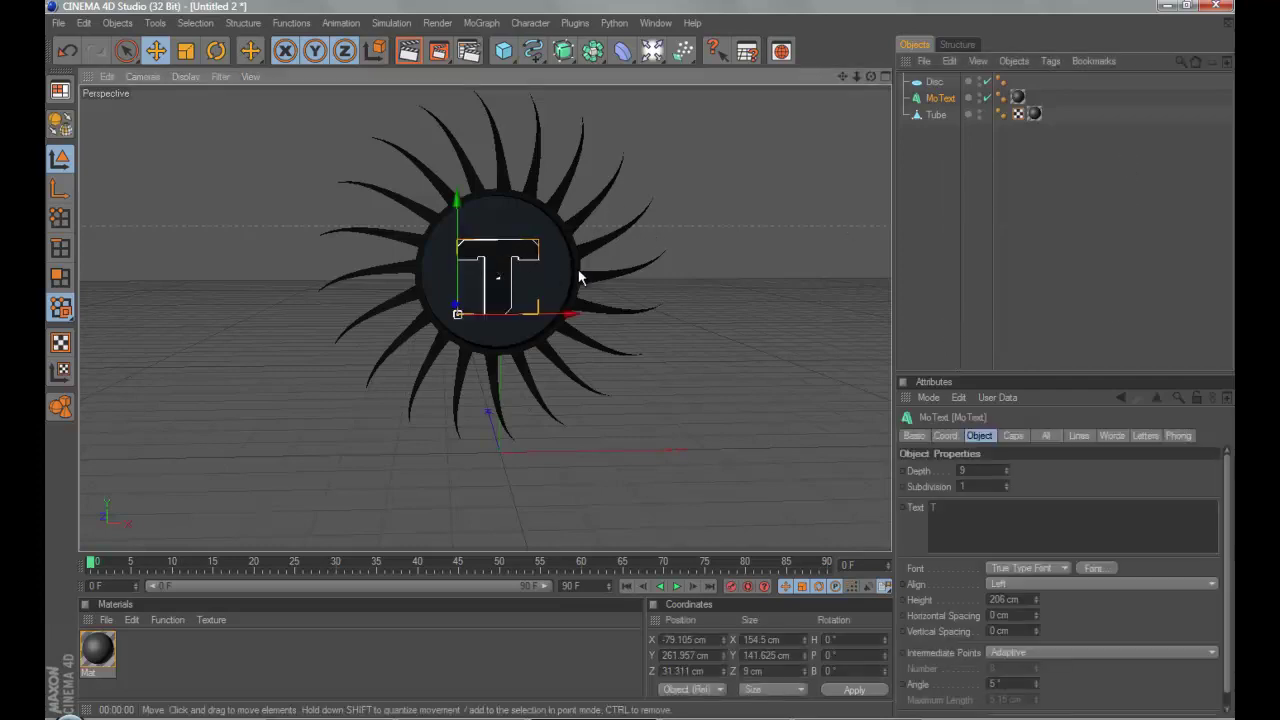
{"action": "left_click_drag", "start_coordinate": [905, 192], "coordinate": [1049, 323]}
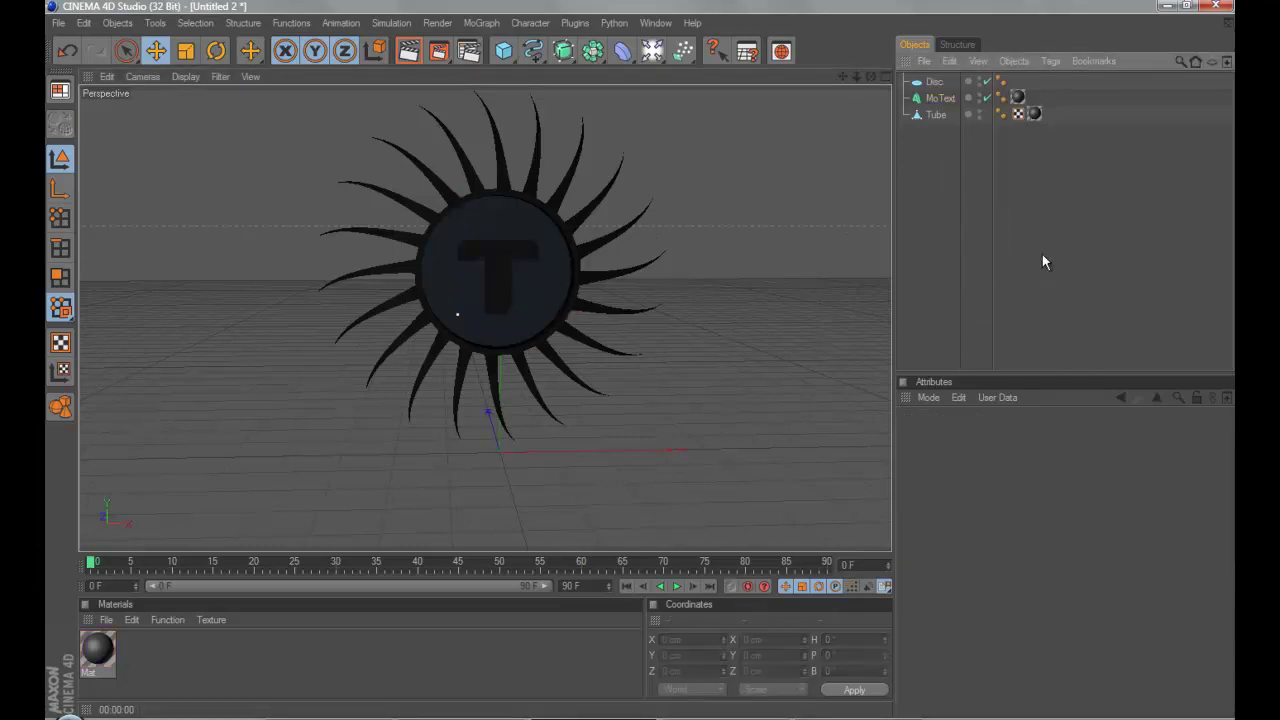
{"action": "left_click_drag", "start_coordinate": [1171, 196], "coordinate": [897, 336]}
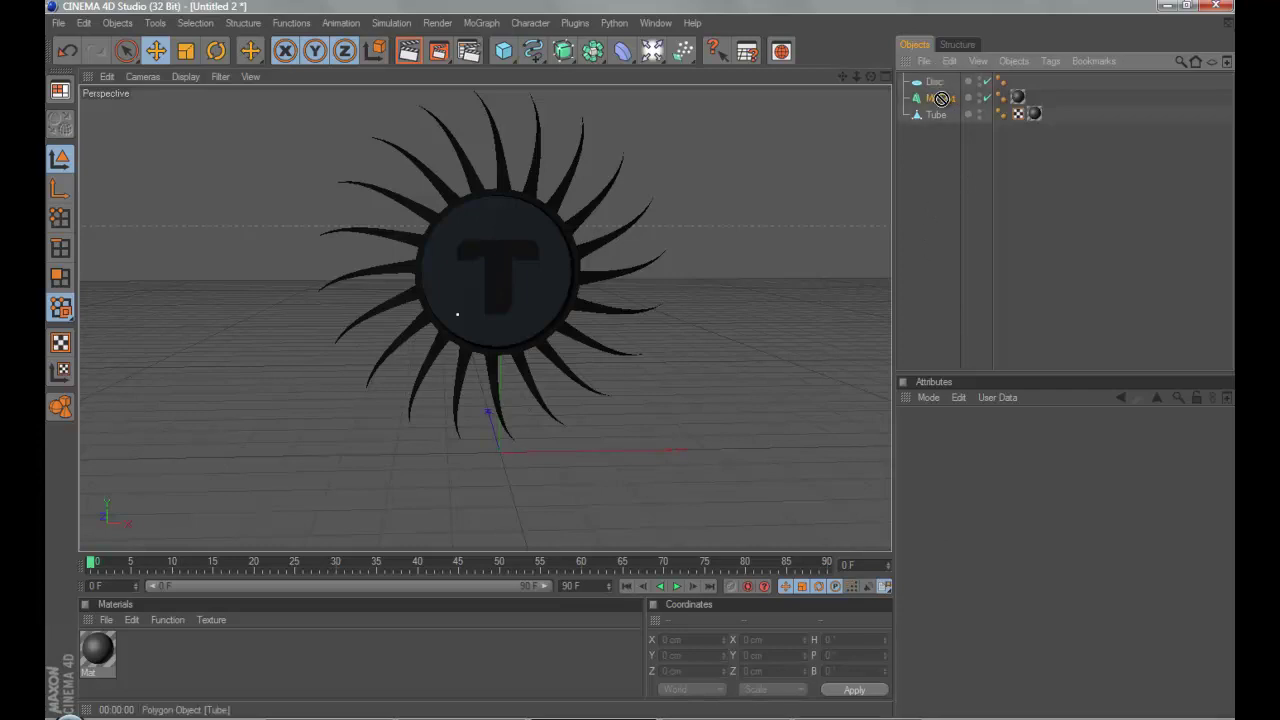
{"action": "left_click", "coordinate": [693, 717]}
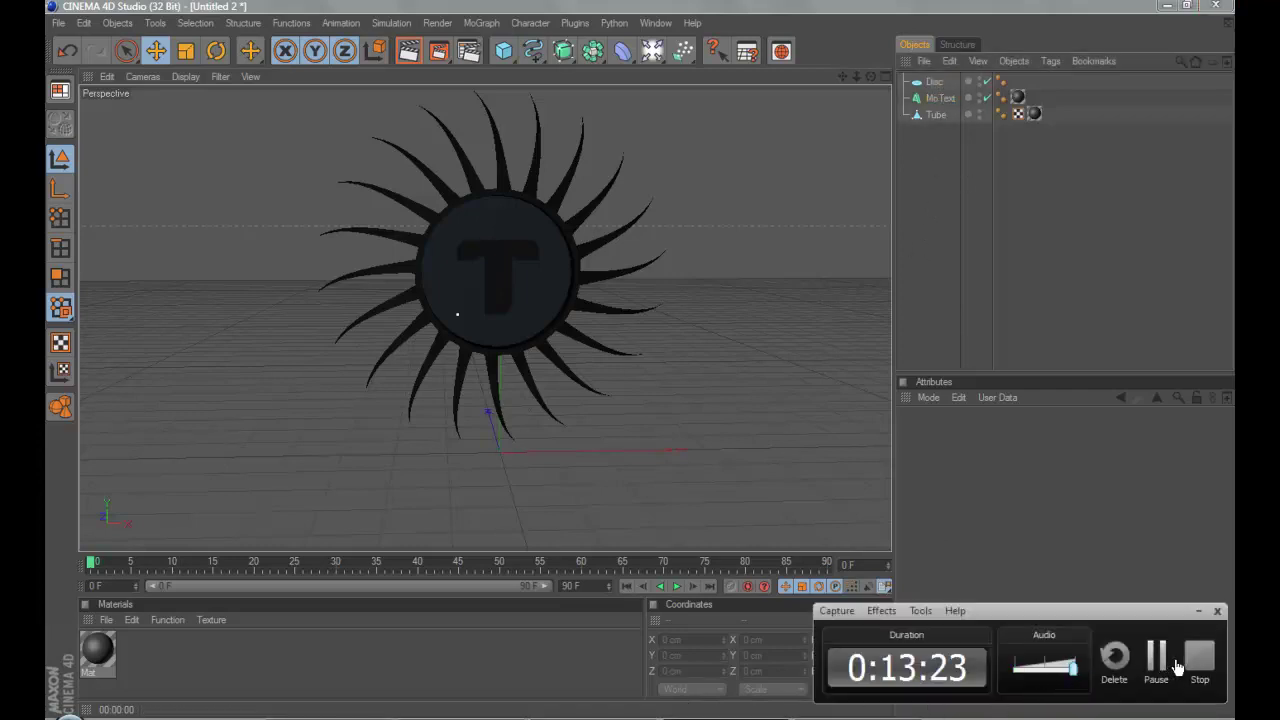